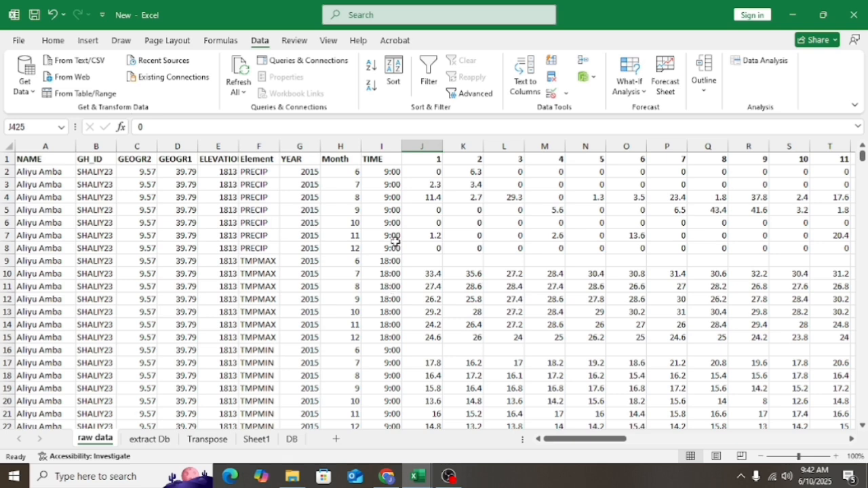
click(251, 225)
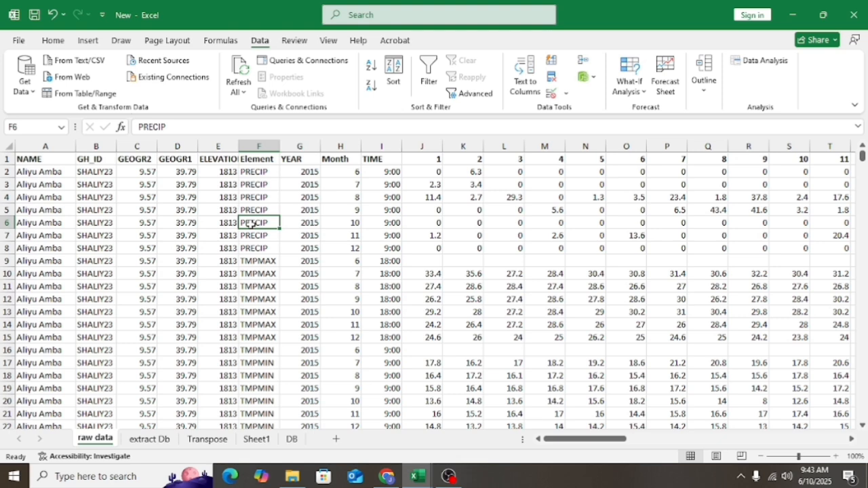
click(310, 273)
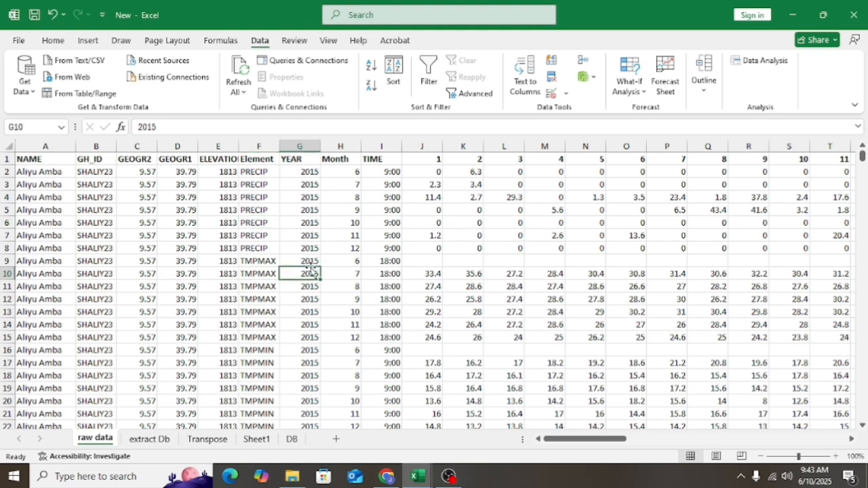
click(258, 173)
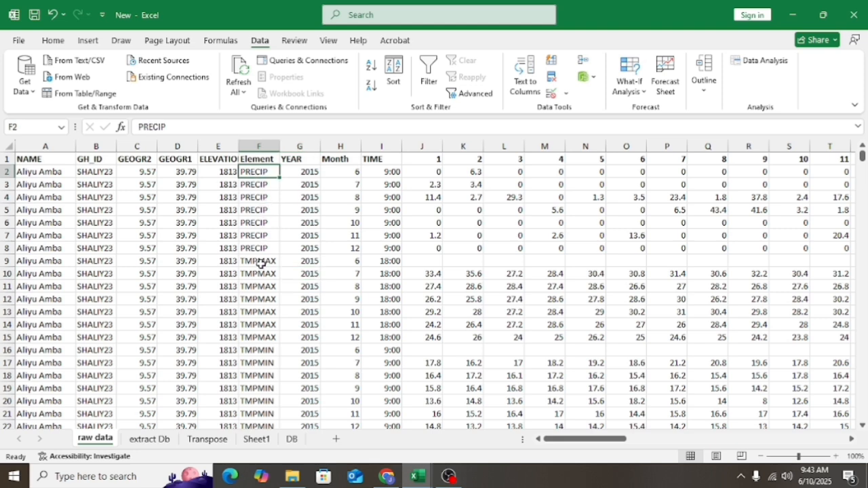
click(455, 245)
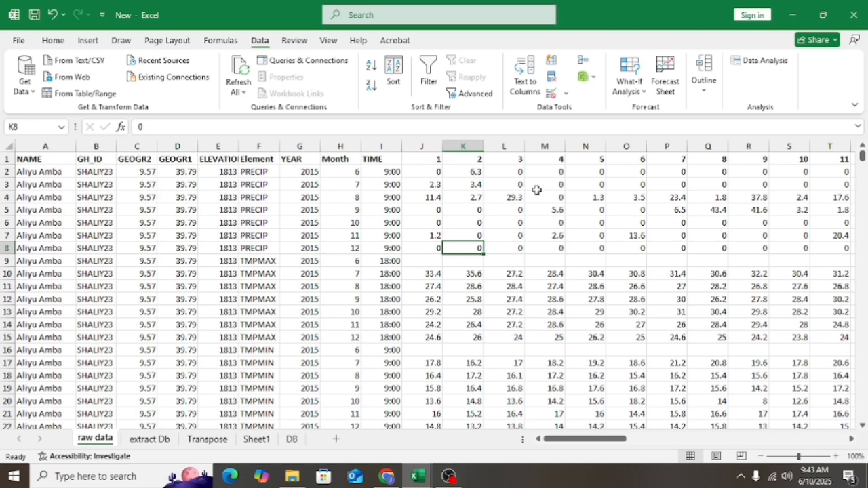
Turn on filtering for the raw data headers and filter the NAME column to Debre Berhan only.
click(59, 158)
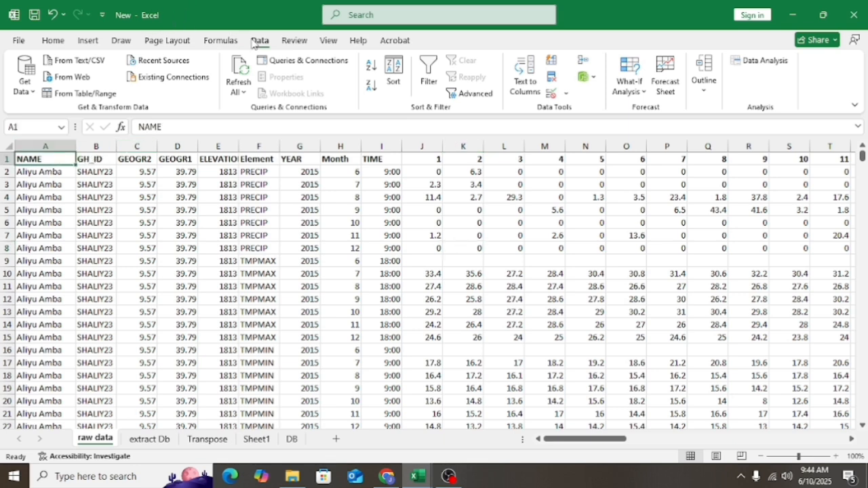
click(431, 76)
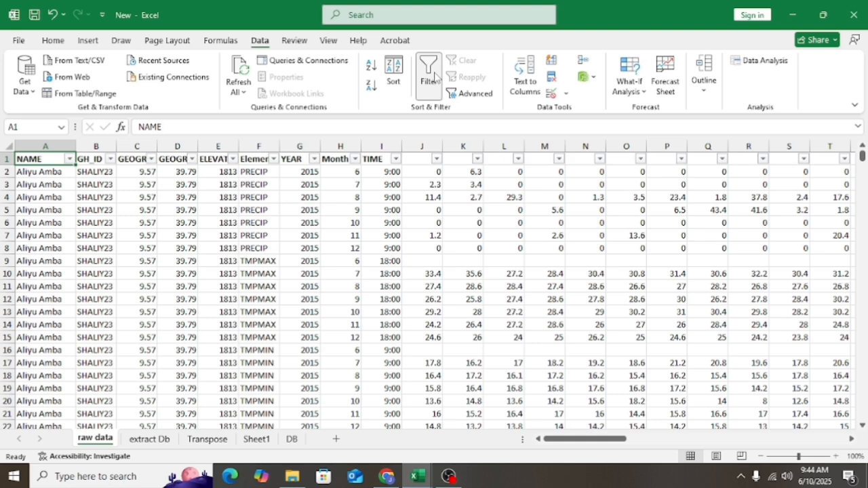
click(70, 160)
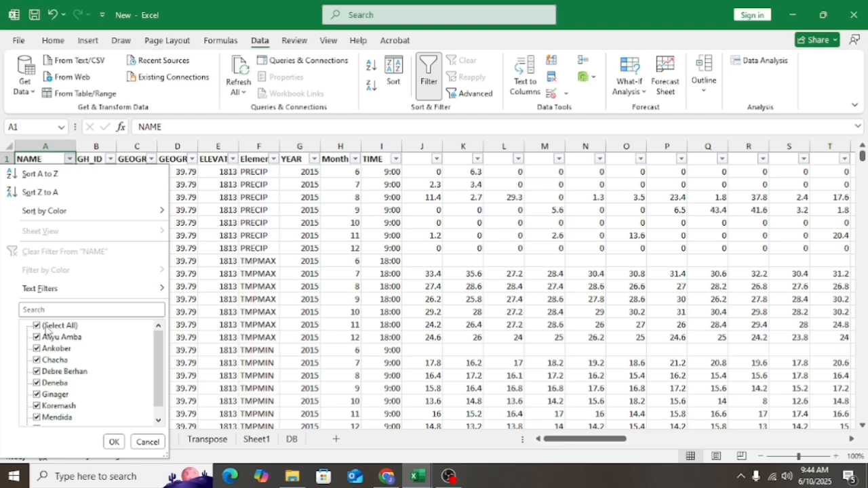
click(47, 330)
click(51, 372)
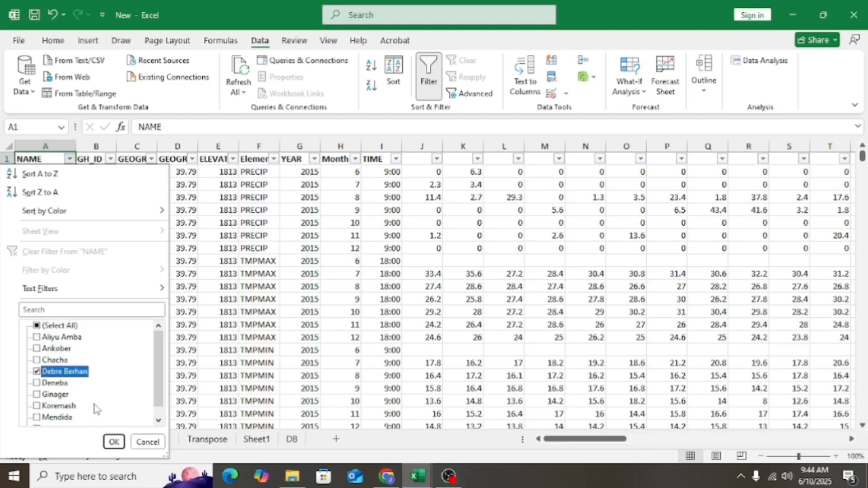
click(113, 442)
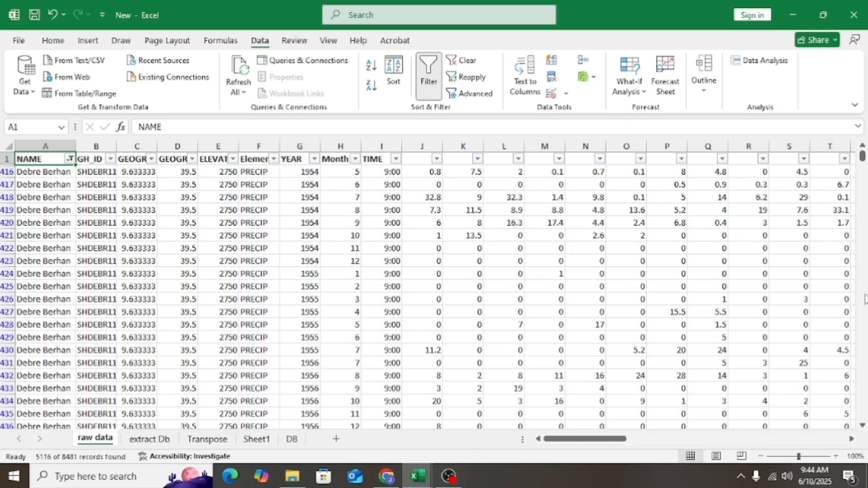
Filter the Element column of the raw data sheet to PRECIP only.
scroll(866, 292, down, 14)
scroll(866, 299, down, 7)
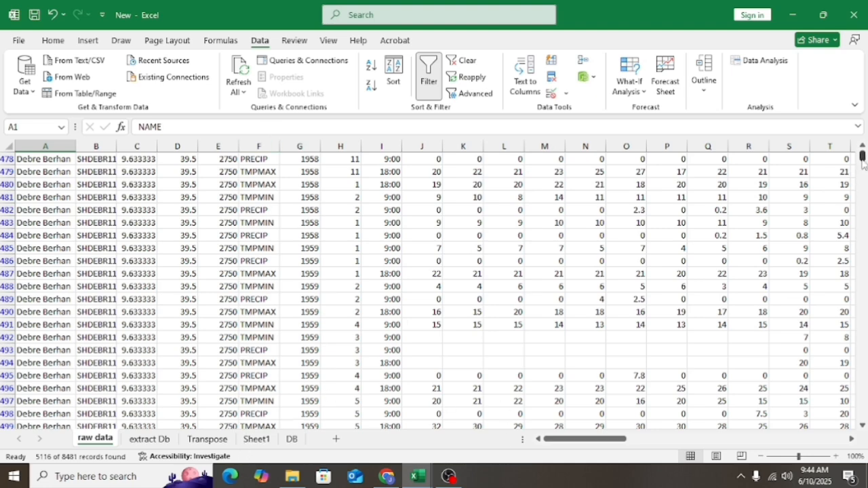
drag(863, 163, 863, 154)
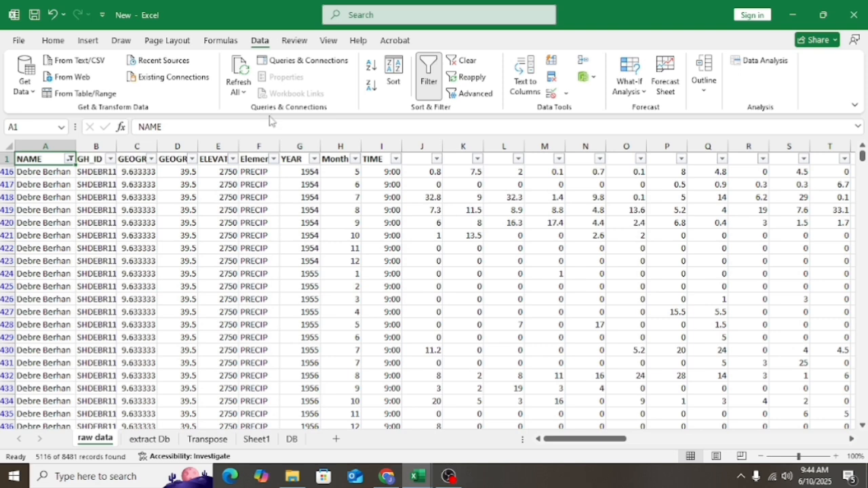
click(274, 164)
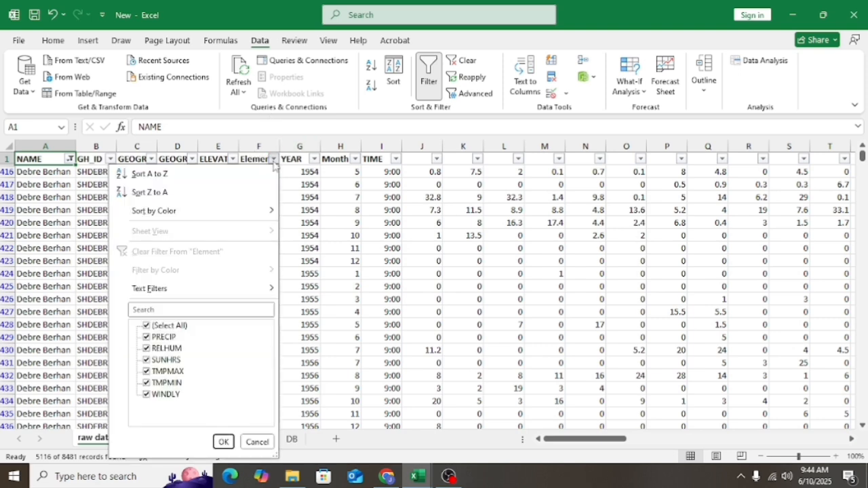
click(163, 327)
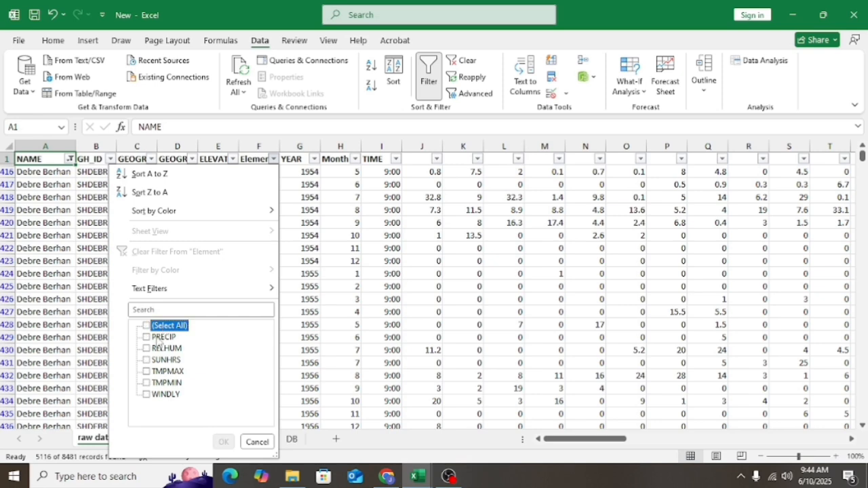
click(163, 337)
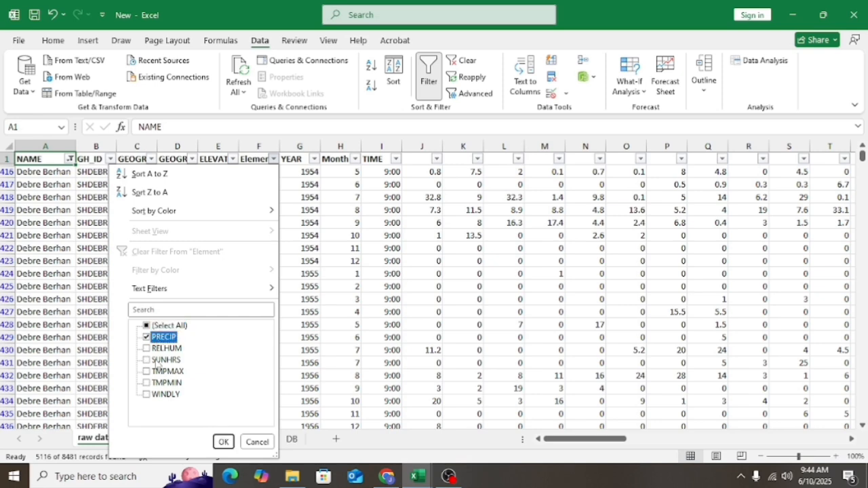
click(224, 442)
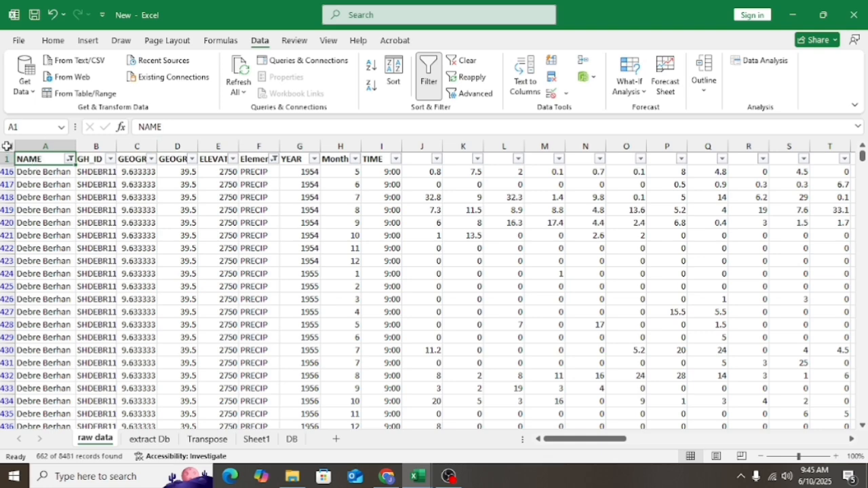
Copy the whole filtered raw data sheet and paste it over the entire extract Db sheet.
click(6, 145)
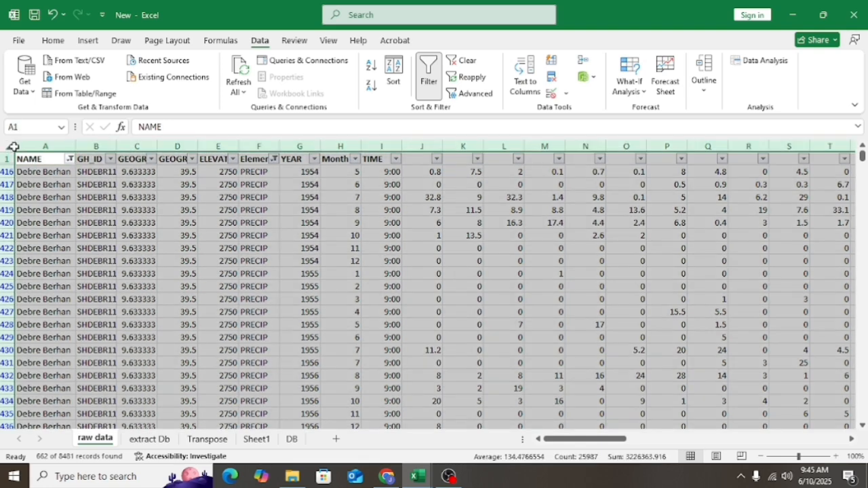
right_click(11, 149)
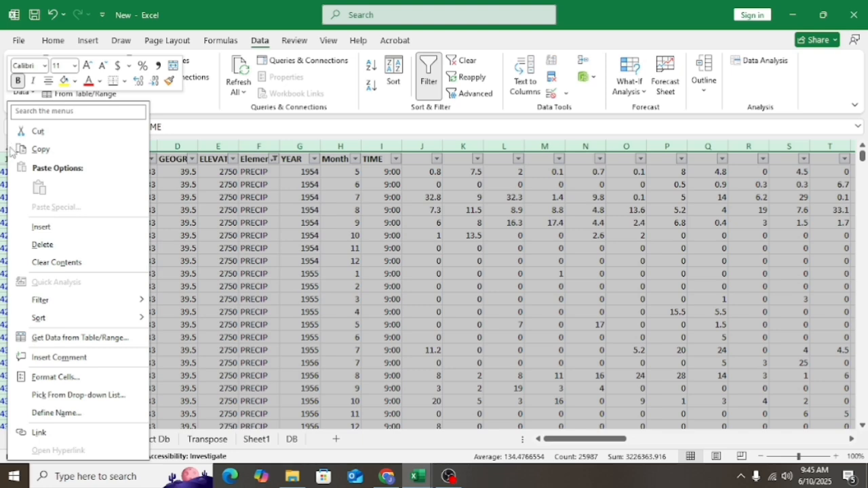
click(41, 150)
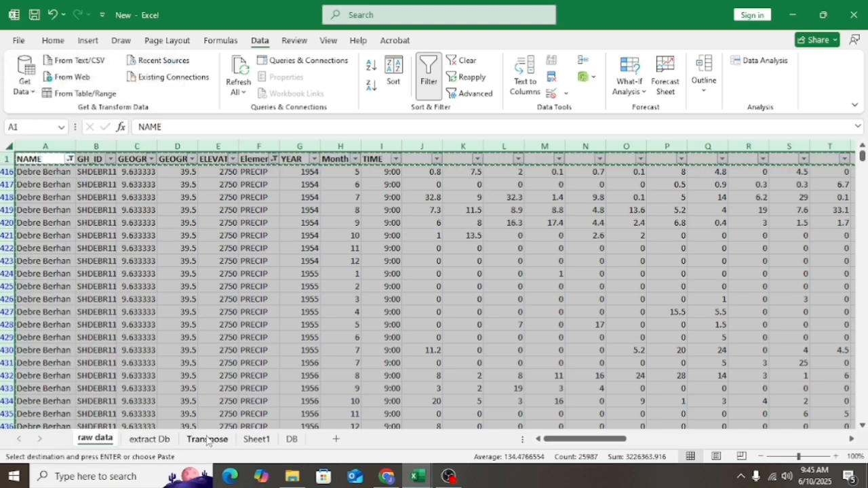
click(168, 442)
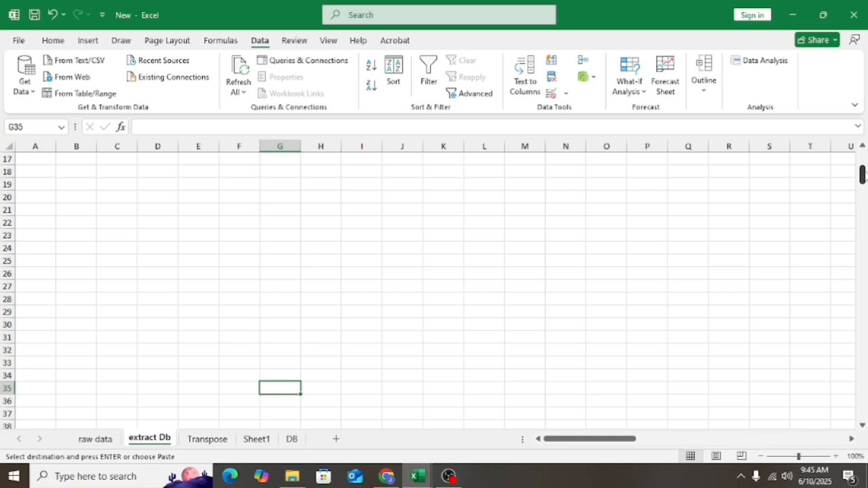
drag(863, 174, 863, 160)
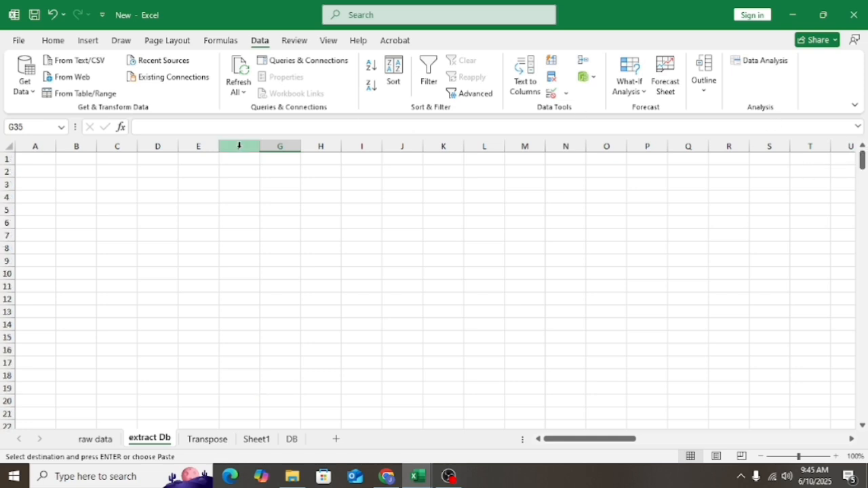
click(8, 147)
right_click(8, 147)
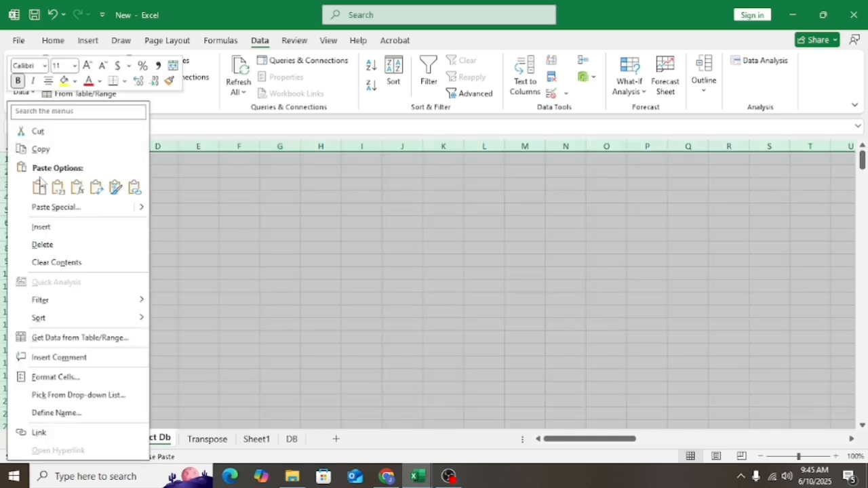
click(40, 187)
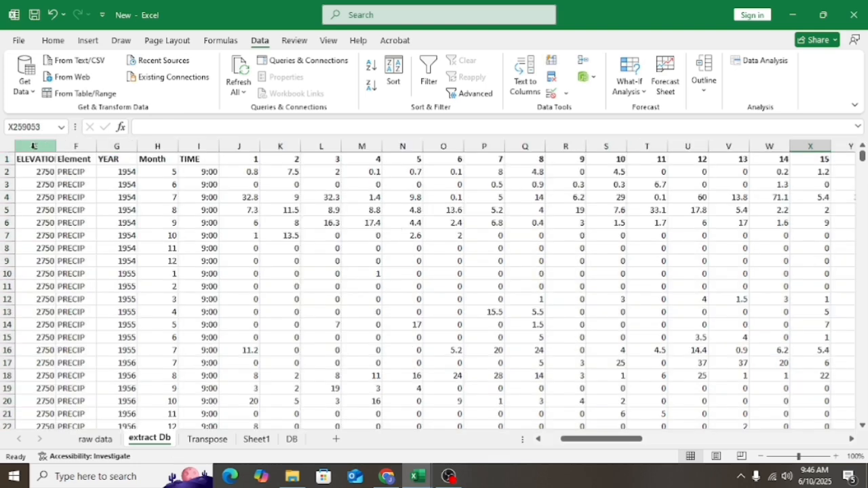
Delete columns A to F, NAME through Element, from the extract Db sheet.
drag(601, 445, 532, 448)
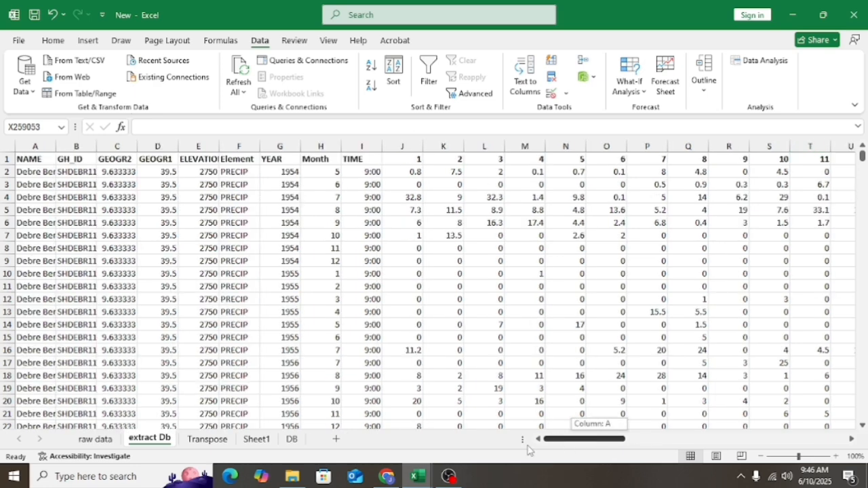
click(47, 139)
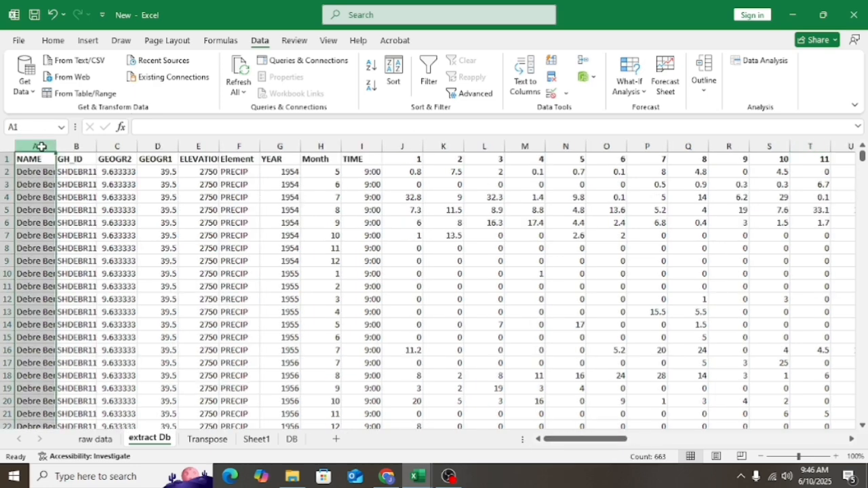
drag(158, 167, 159, 168)
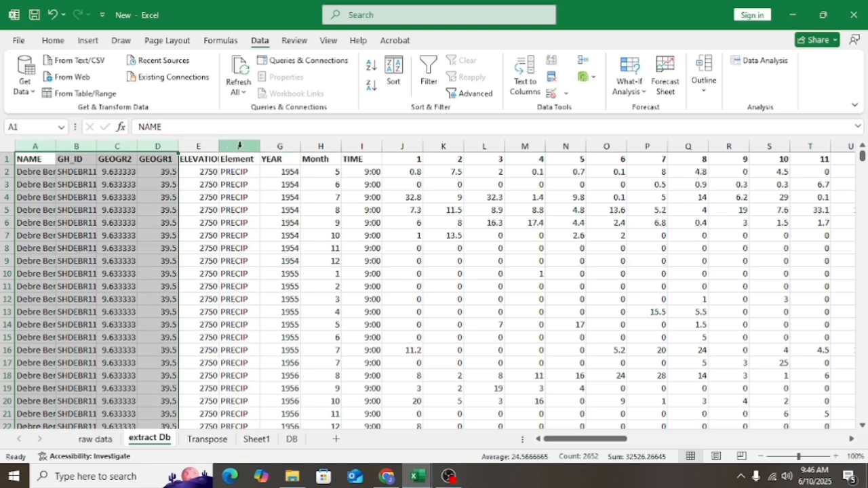
shift+click(239, 145)
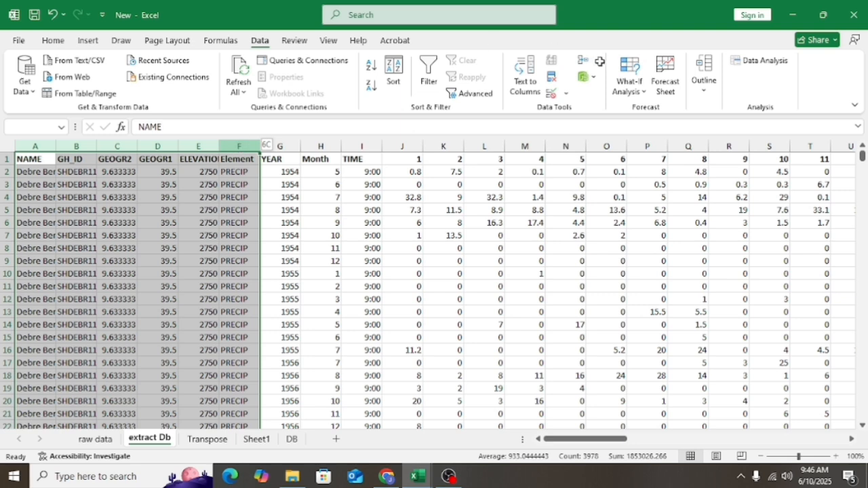
click(52, 40)
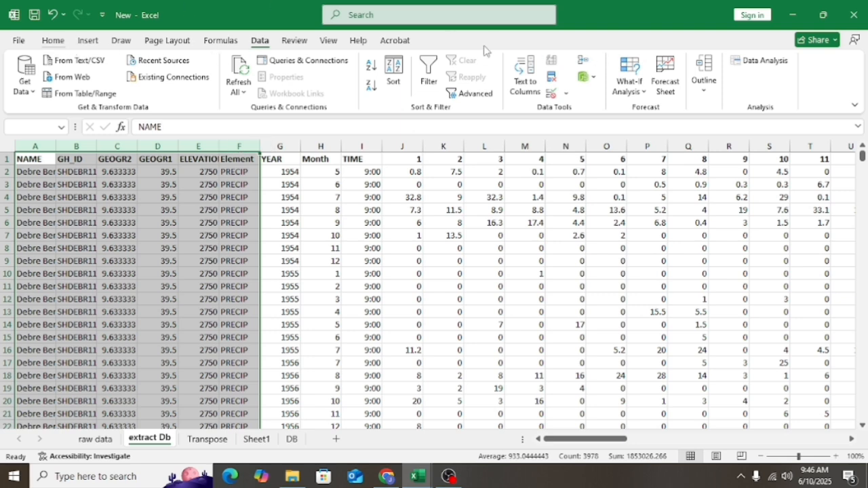
click(570, 76)
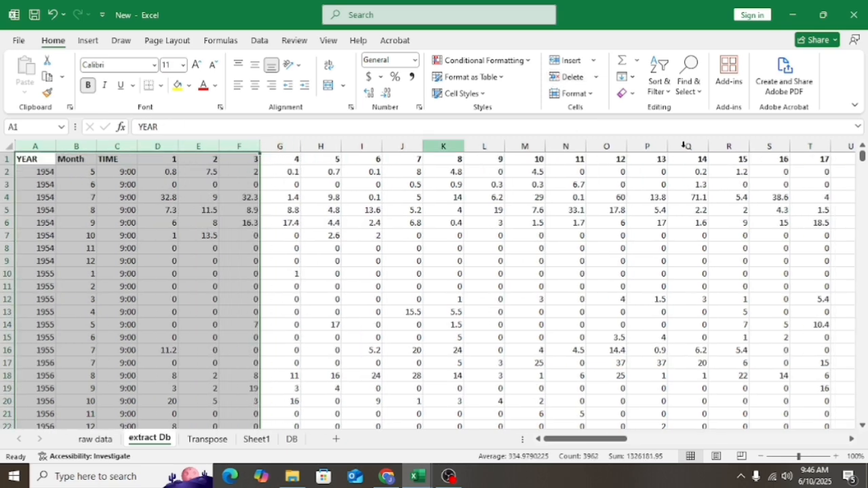
Delete the TIME column from the extract Db sheet and save the workbook.
click(759, 163)
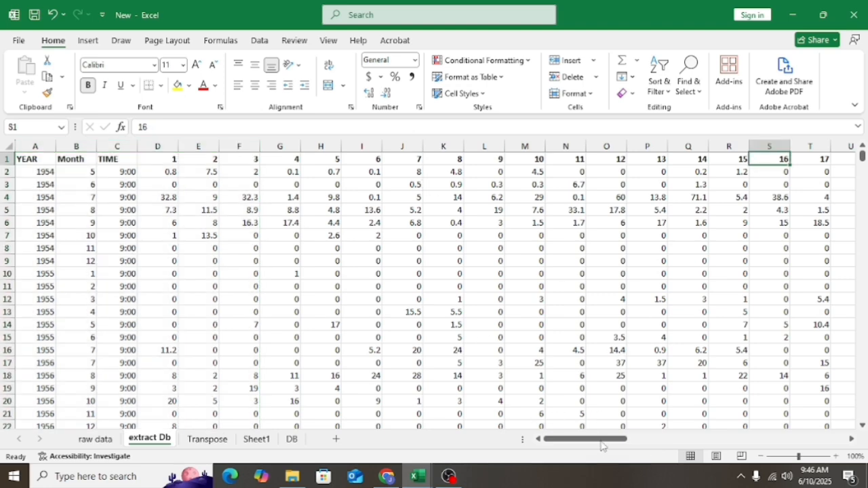
drag(605, 440, 2, 202)
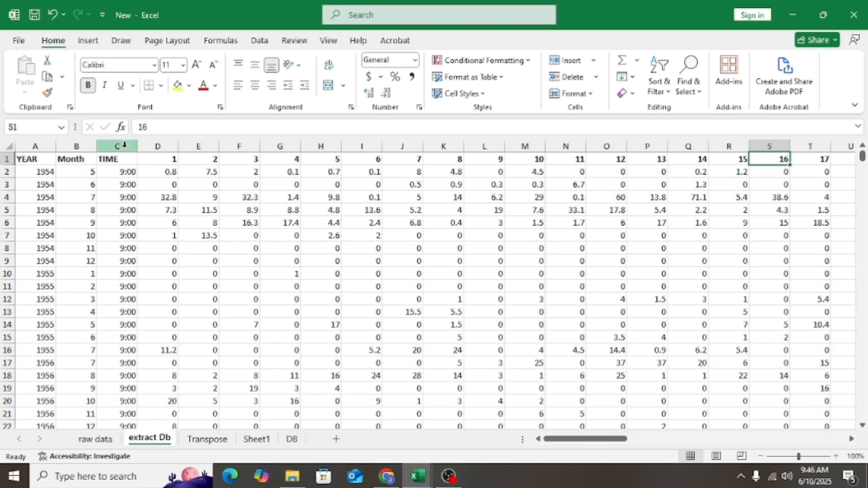
click(124, 144)
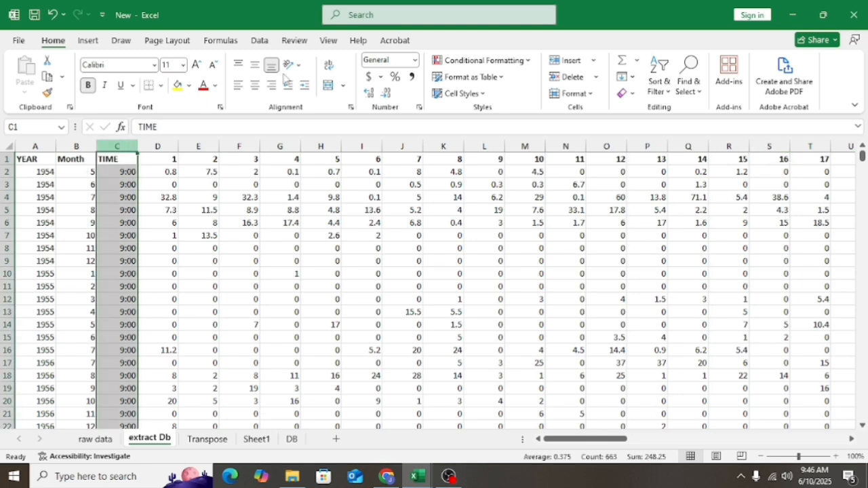
click(563, 79)
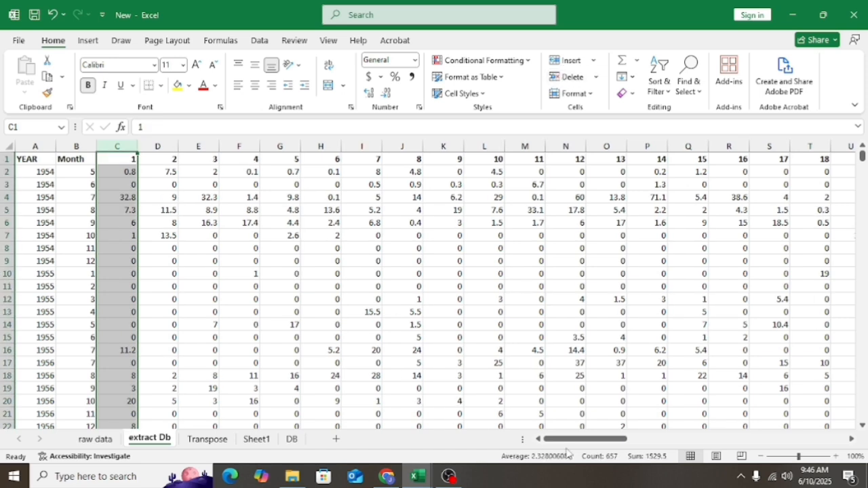
click(275, 235)
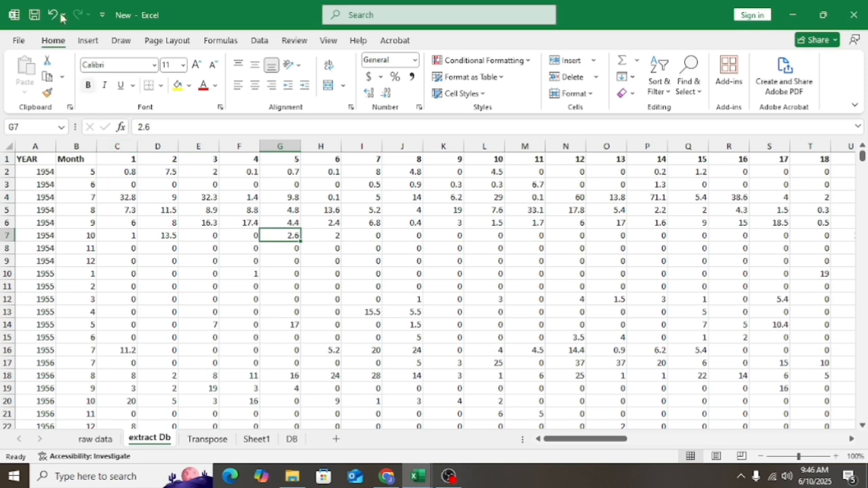
click(33, 15)
Delete rows 2 to 374, the records for years 1954 through 1994, from the extract Db sheet.
click(5, 172)
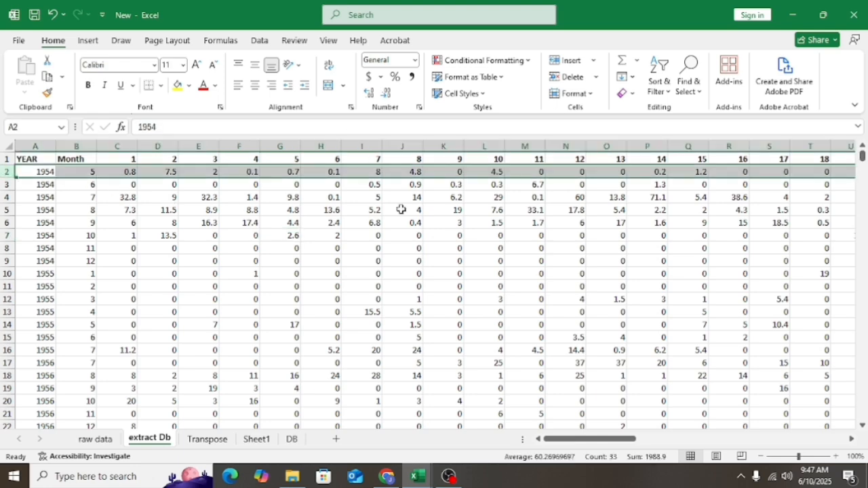
scroll(866, 350, down, 20)
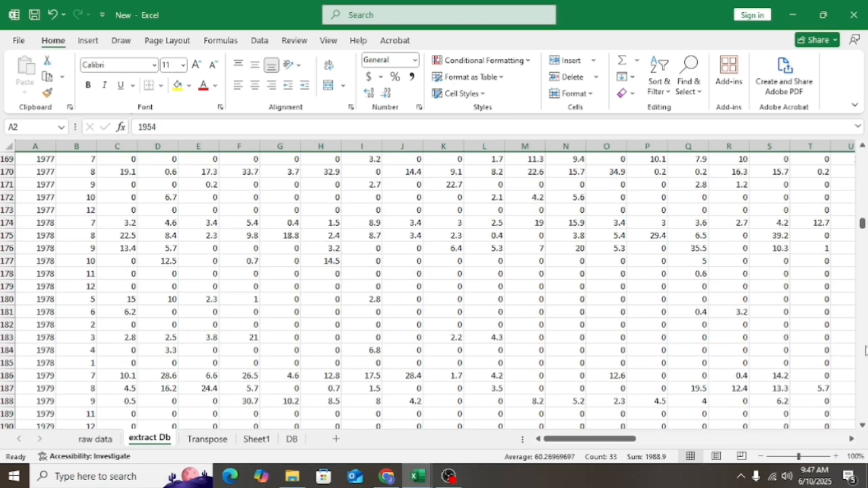
scroll(866, 350, down, 20)
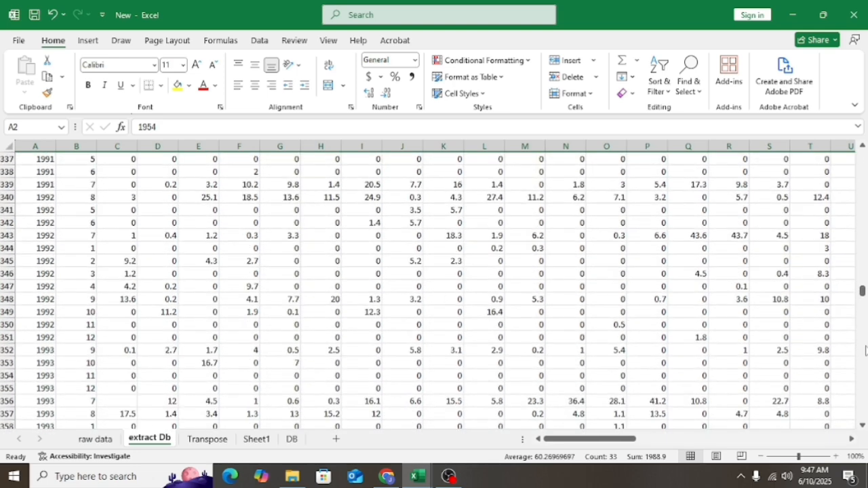
scroll(866, 350, down, 20)
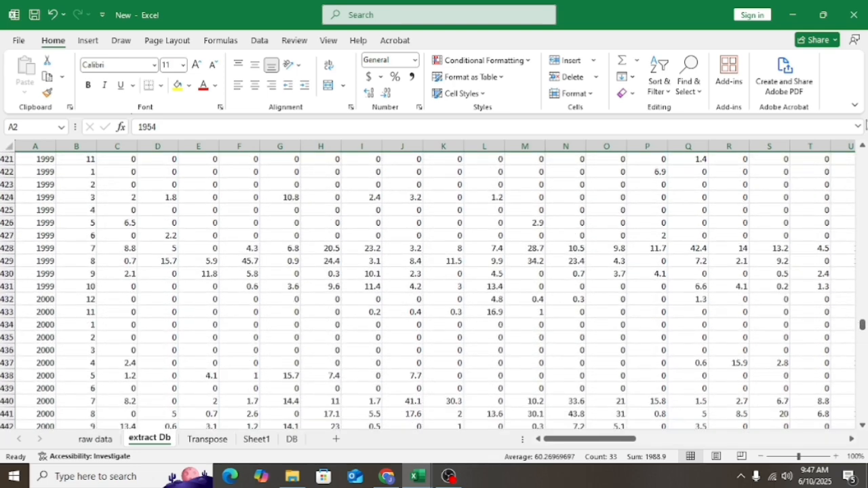
scroll(864, 203, up, 14)
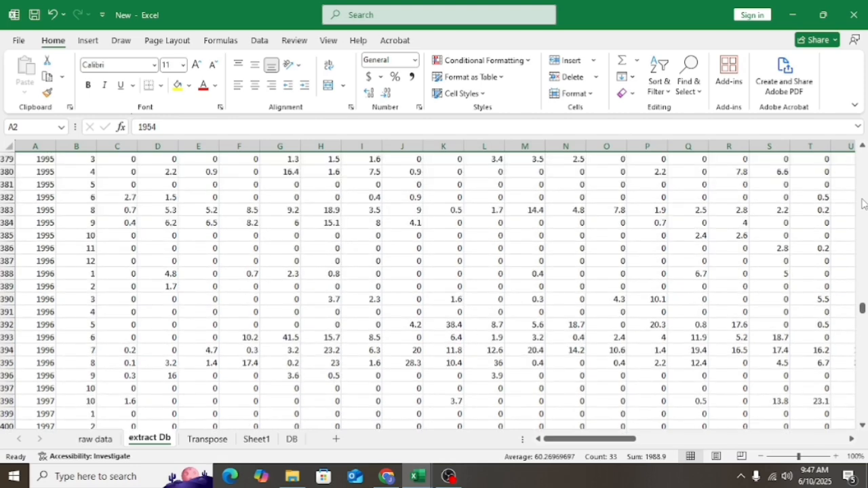
scroll(863, 204, up, 7)
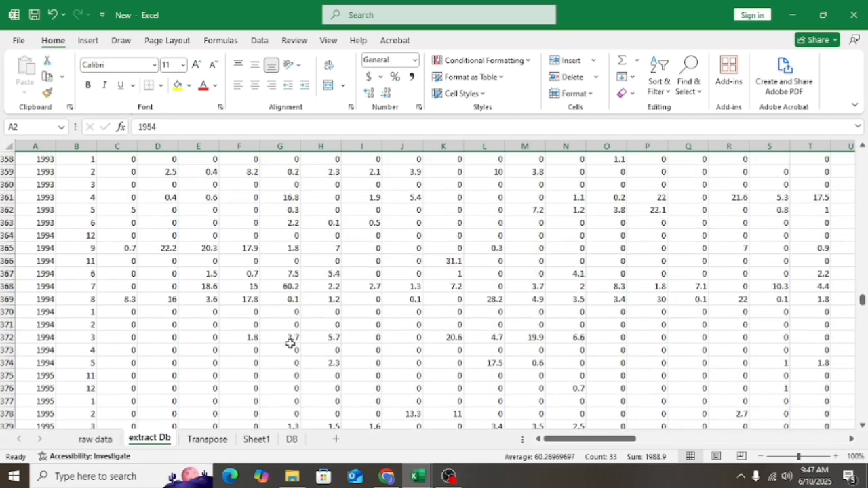
shift+click(7, 364)
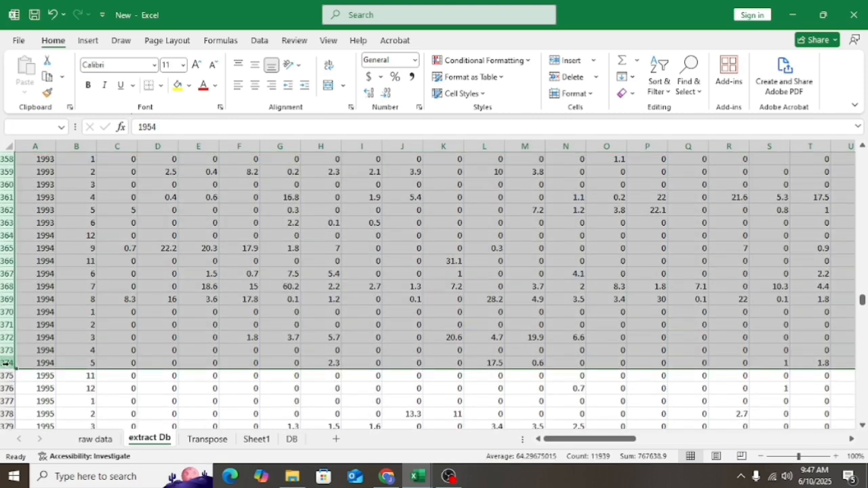
click(570, 77)
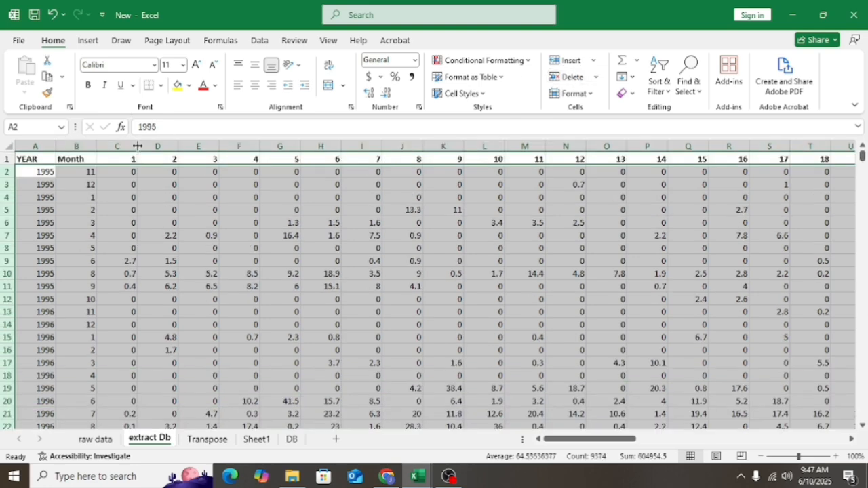
click(150, 218)
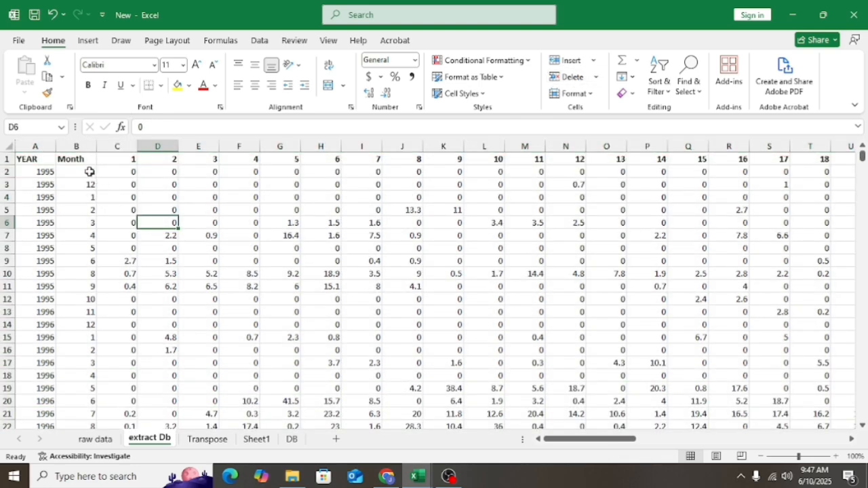
Sort the 1995 records, B2:AF12, by Month from smallest to largest, leaving the YEAR column out of the sort.
mouse_move(87, 172)
mouse_down()
mouse_move(77, 298)
mouse_move(89, 175)
mouse_up()
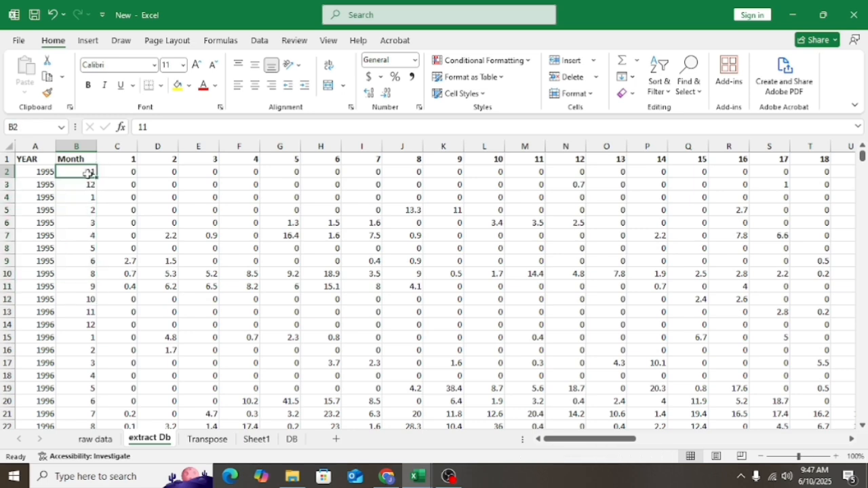
drag(86, 173, 89, 298)
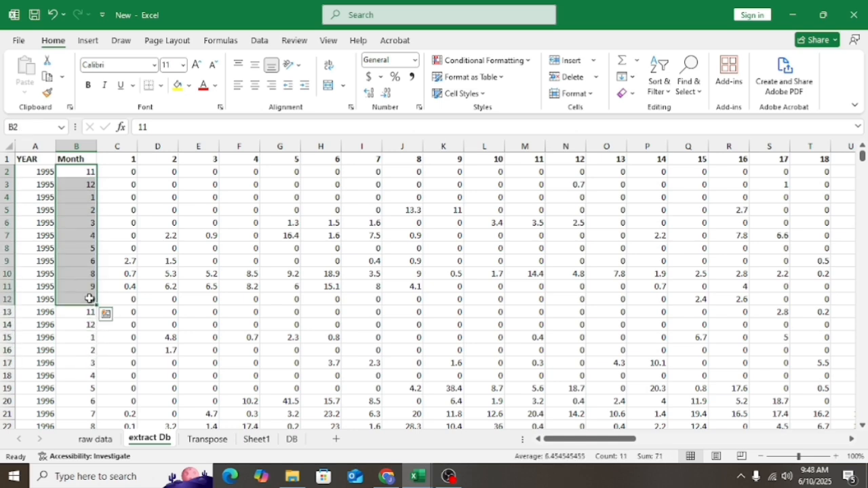
key(ctrl+shift+Right)
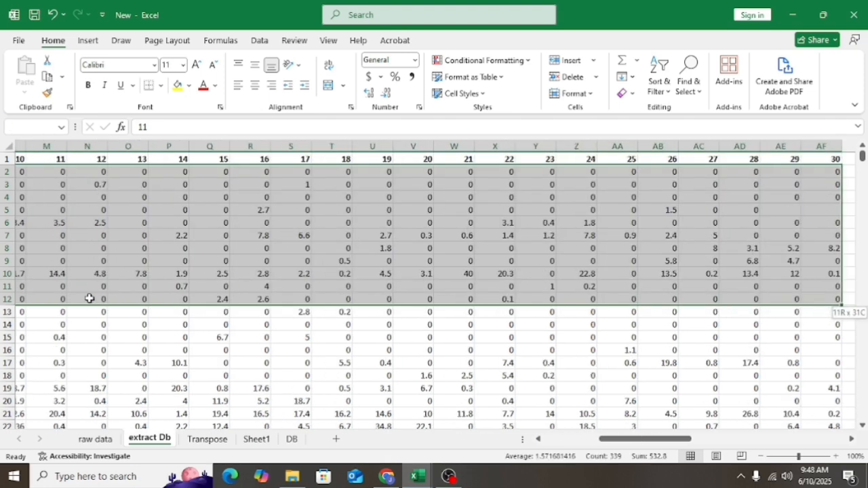
click(660, 88)
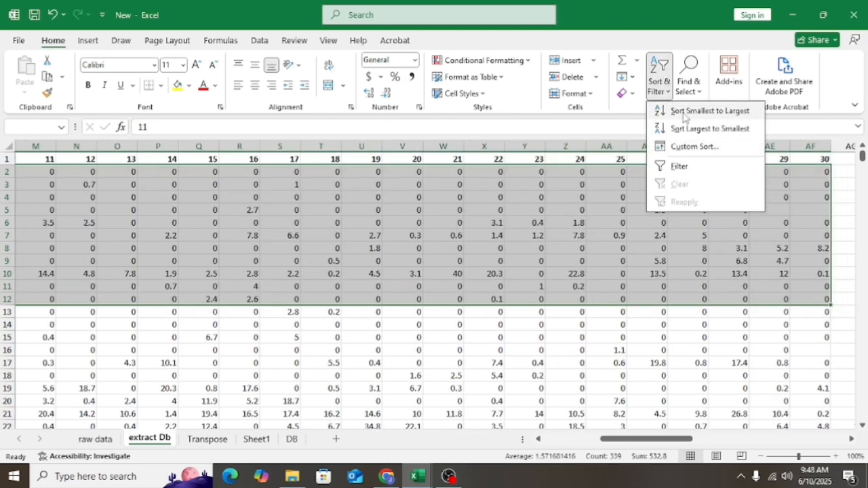
click(705, 110)
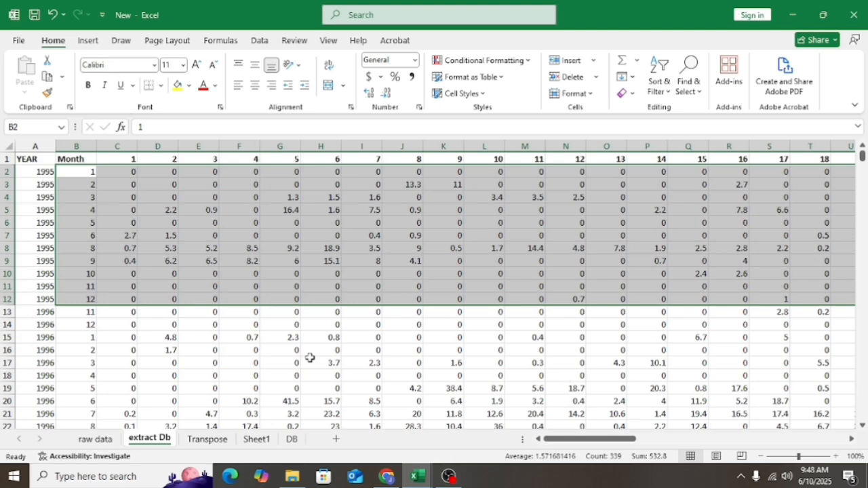
Sort the 1996 records, B13:AF24, by Month from smallest to largest, leaving the YEAR column out of the sort.
drag(81, 311, 88, 374)
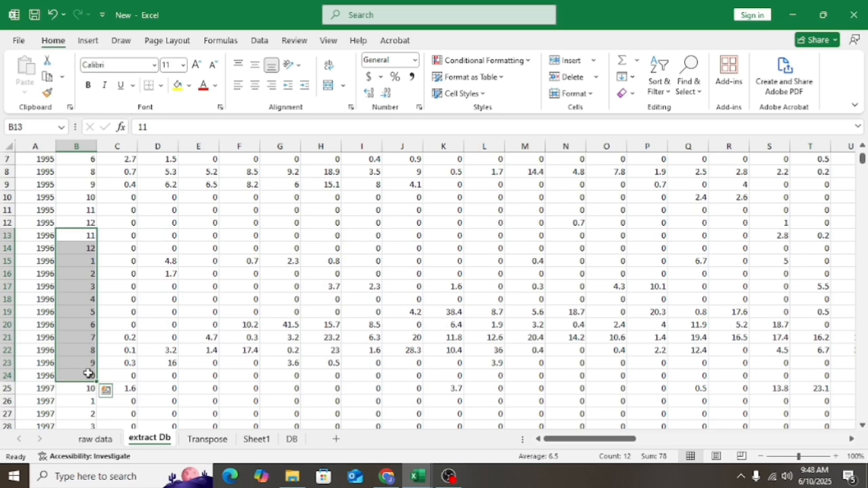
key(ctrl+shift+Right)
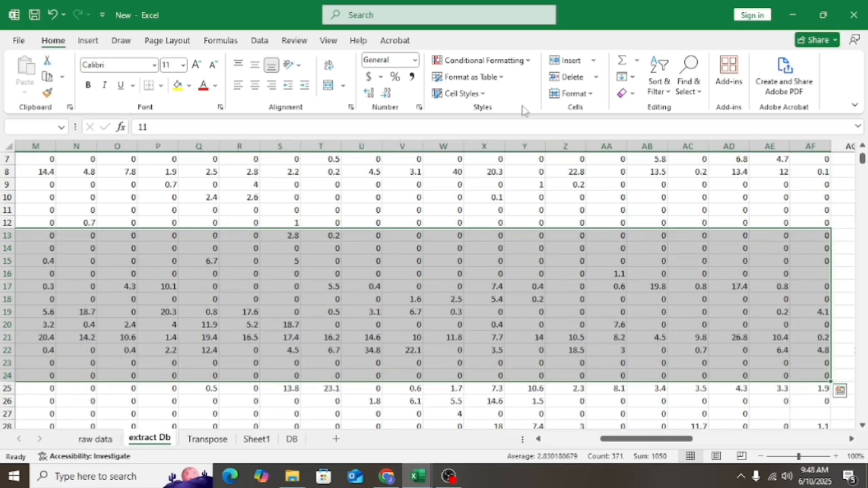
click(657, 85)
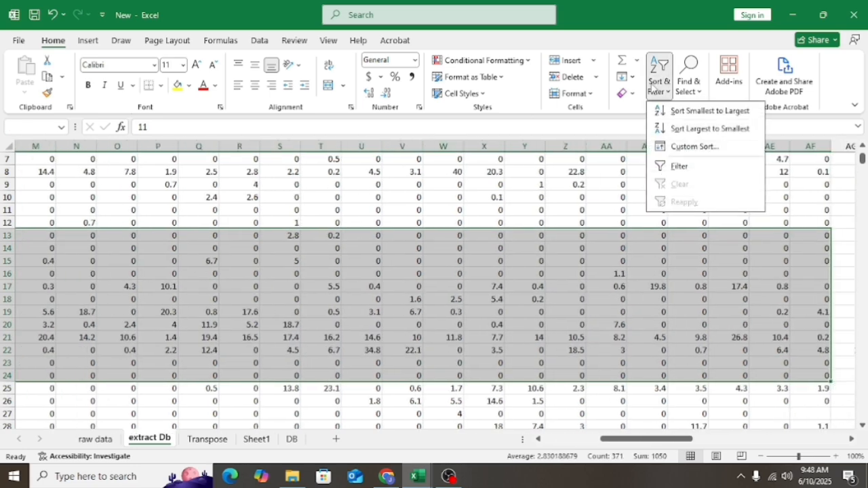
click(685, 110)
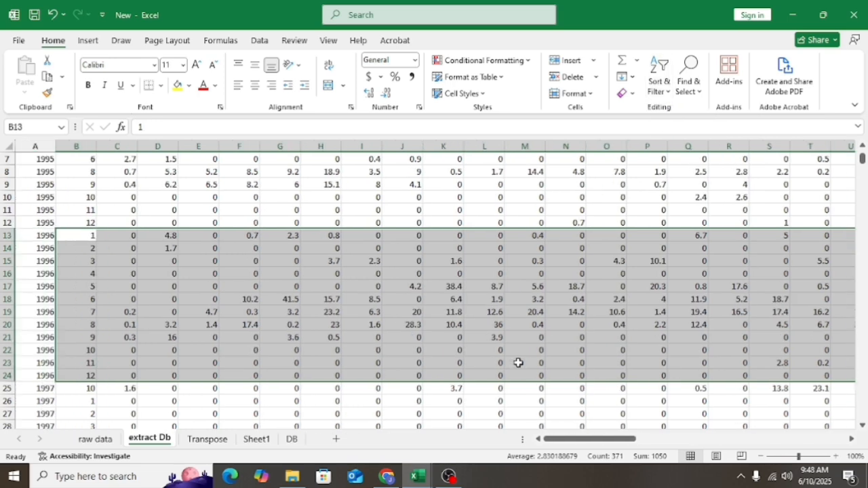
click(582, 321)
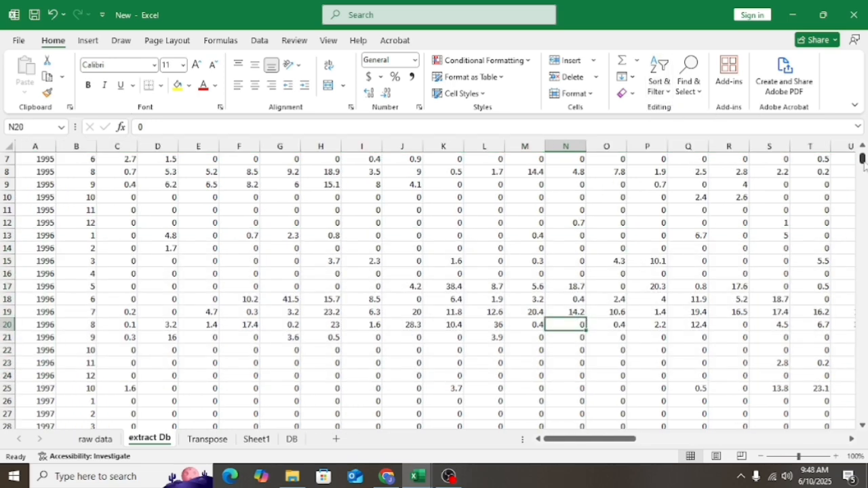
drag(864, 165, 864, 136)
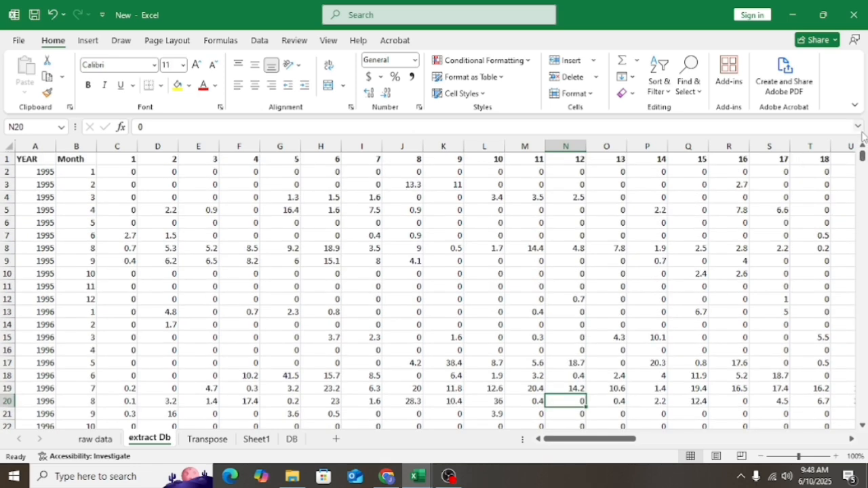
click(863, 335)
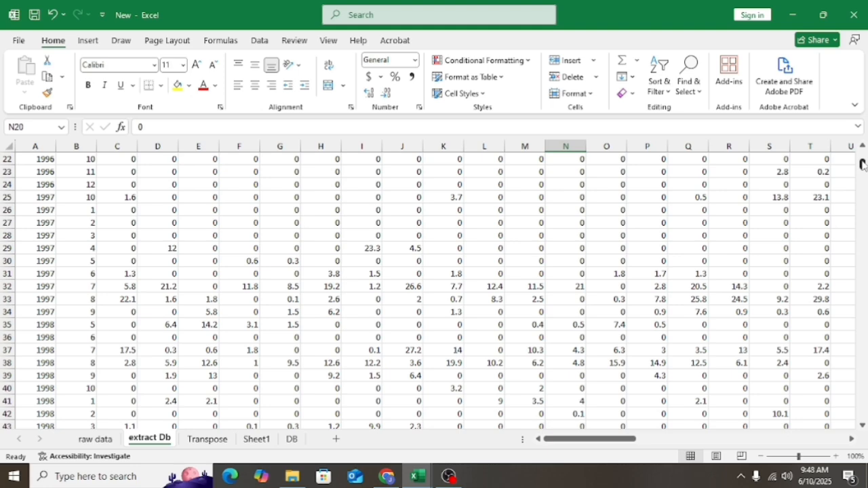
drag(863, 165, 863, 139)
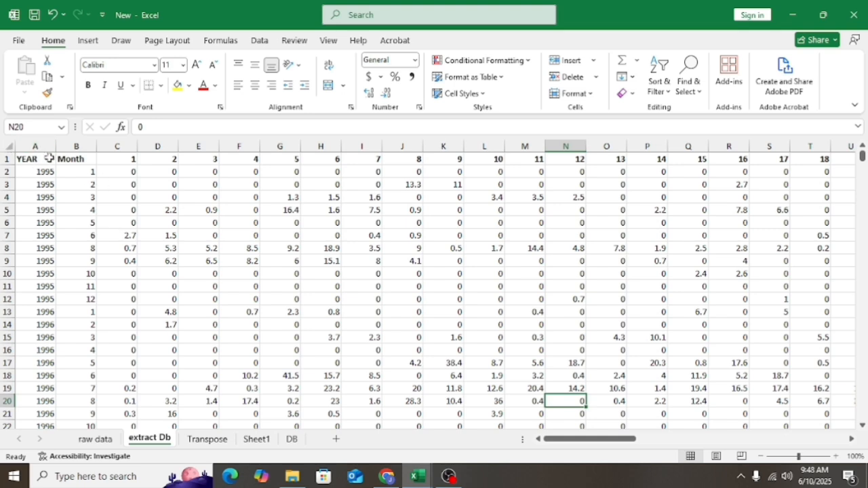
Enter 1 as the first Day value in cell B3 of the Transpose sheet.
click(204, 437)
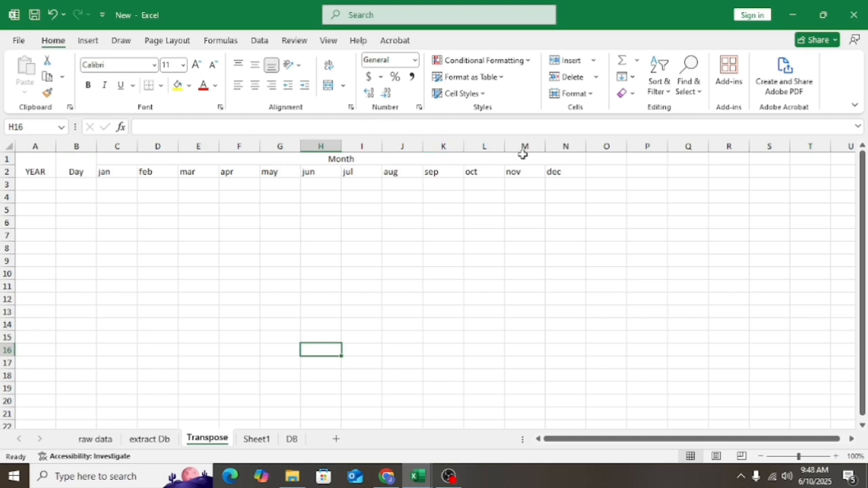
click(79, 182)
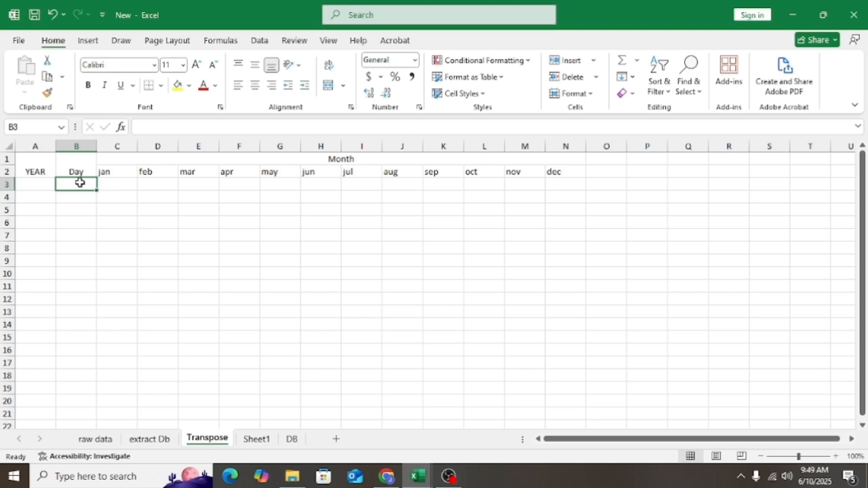
text(1)
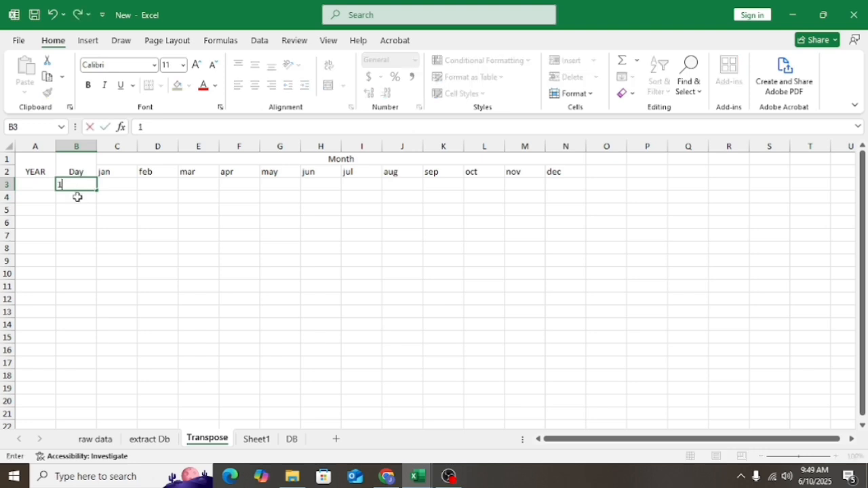
key(Return)
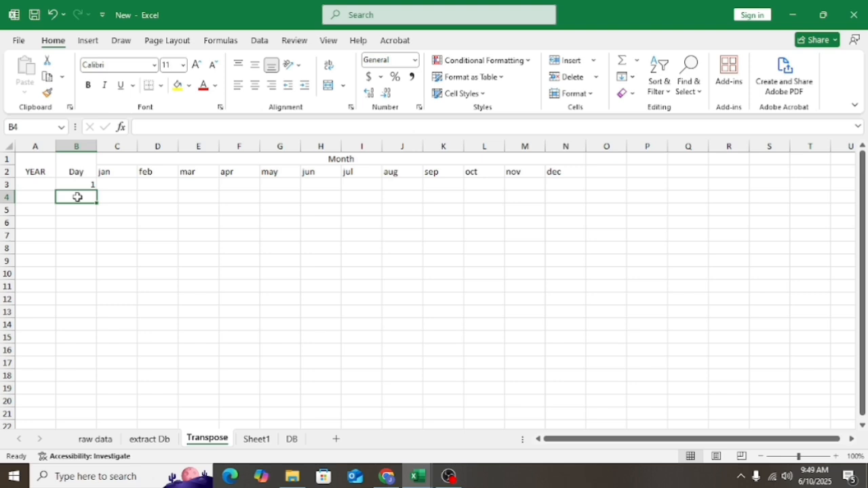
Enter the formula =IF(B3>=31,1,B3+1) in cell B4 to count the days and restart after 31.
text(=if)
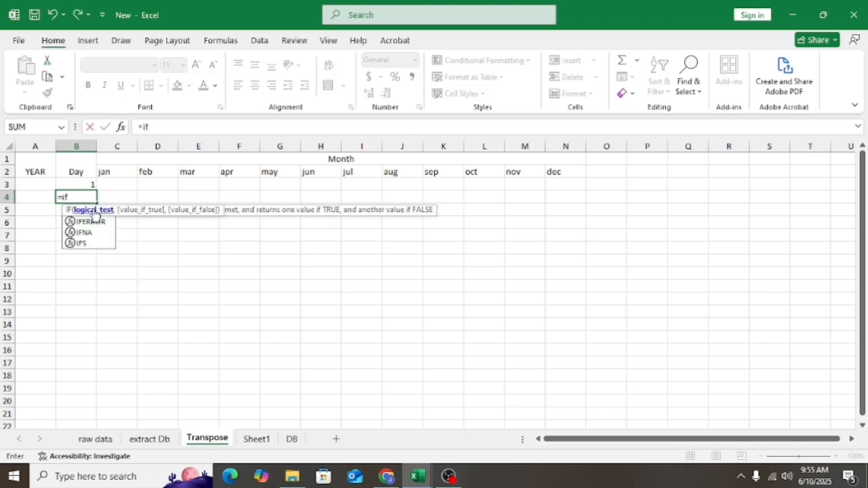
key(Tab)
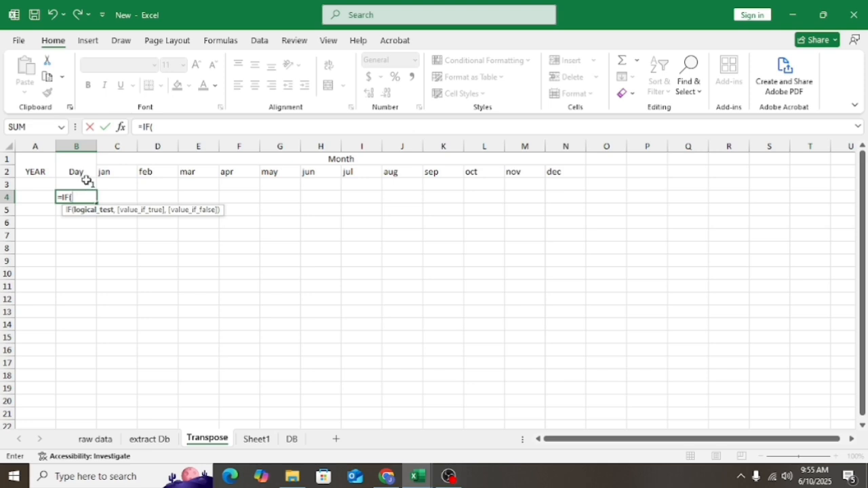
click(85, 185)
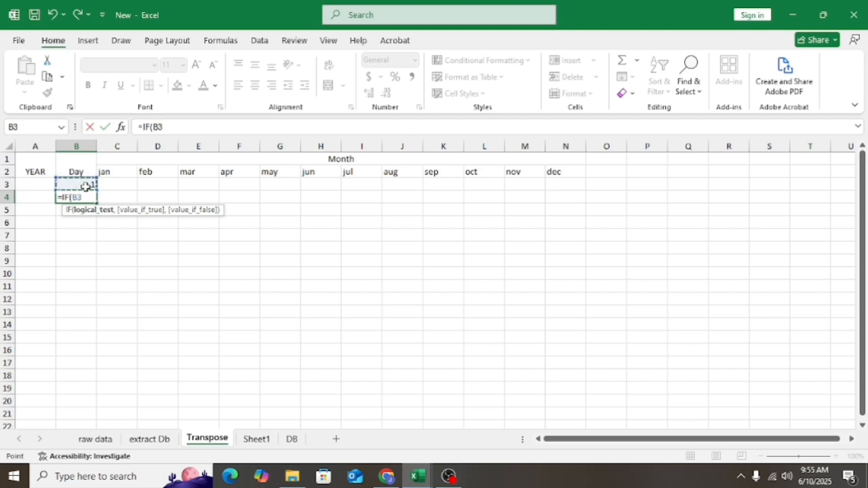
text(>=31,)
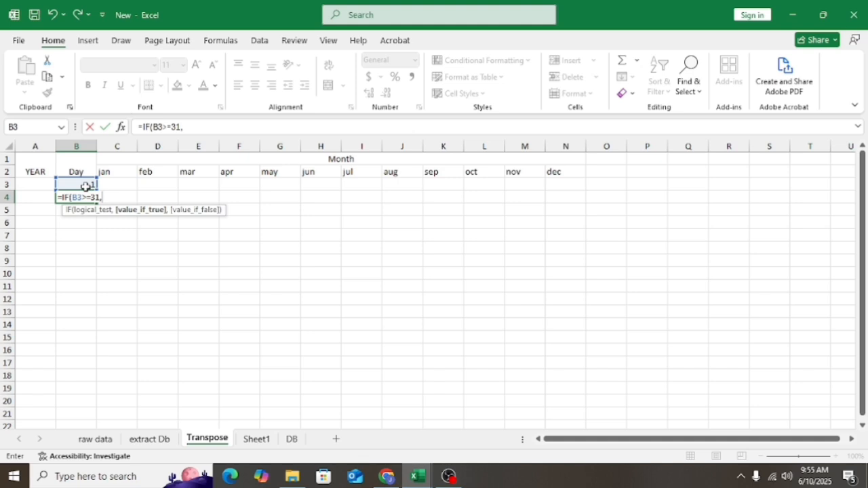
text(1,)
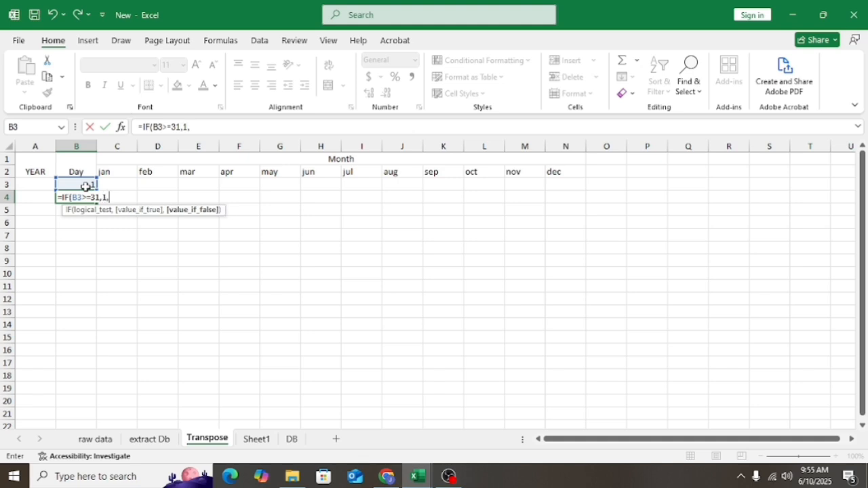
click(85, 187)
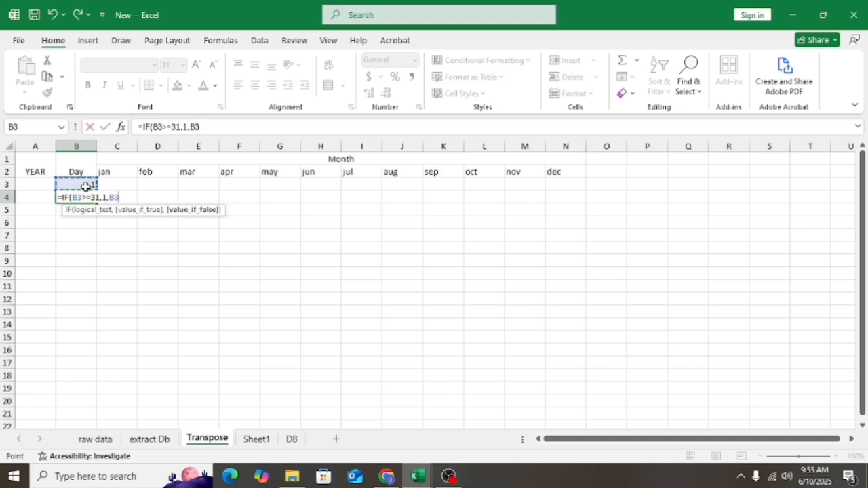
text(+1))
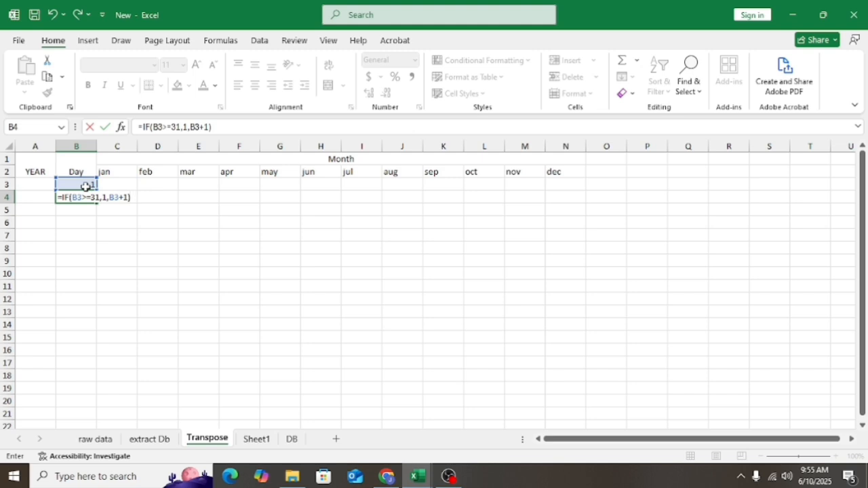
key(Return)
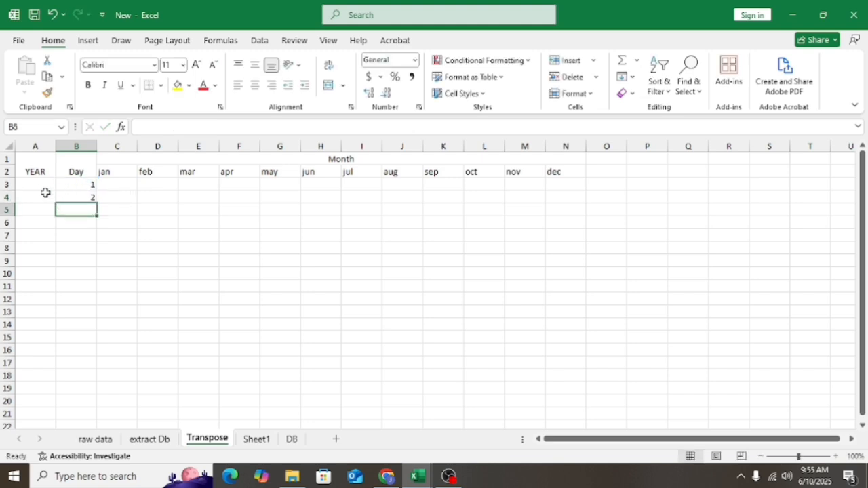
Enter 1995 as the first YEAR value in cell A3 of the Transpose sheet.
click(44, 189)
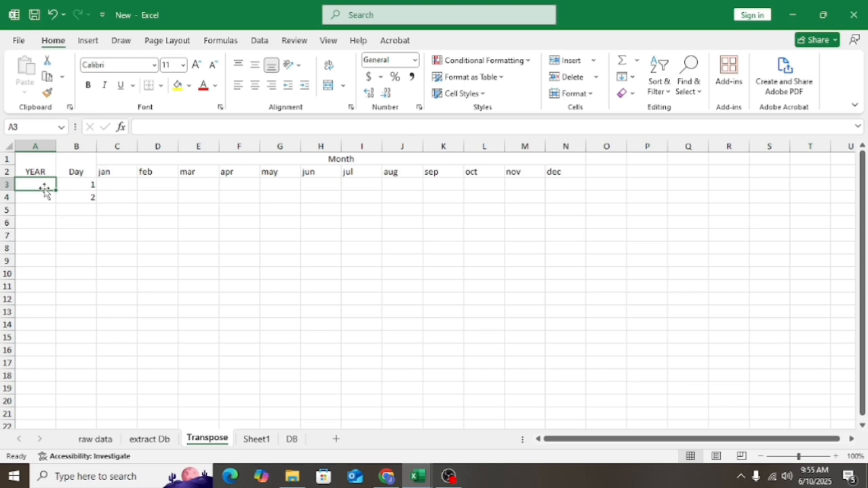
text(1995)
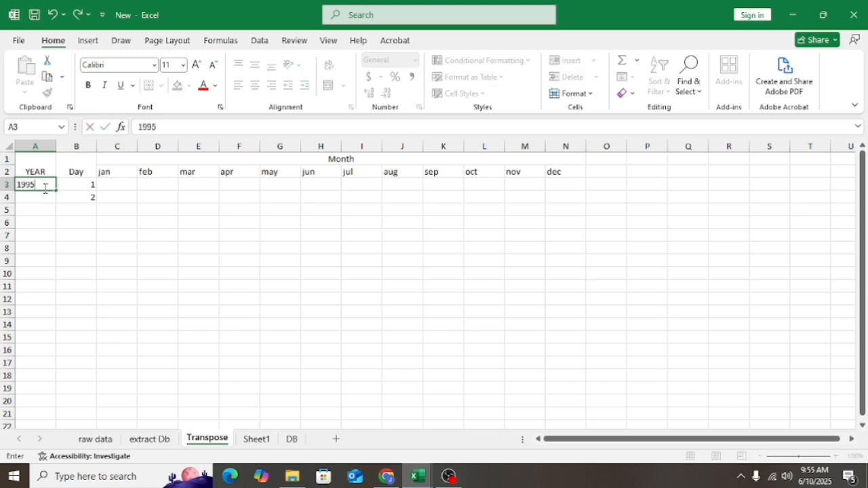
key(Return)
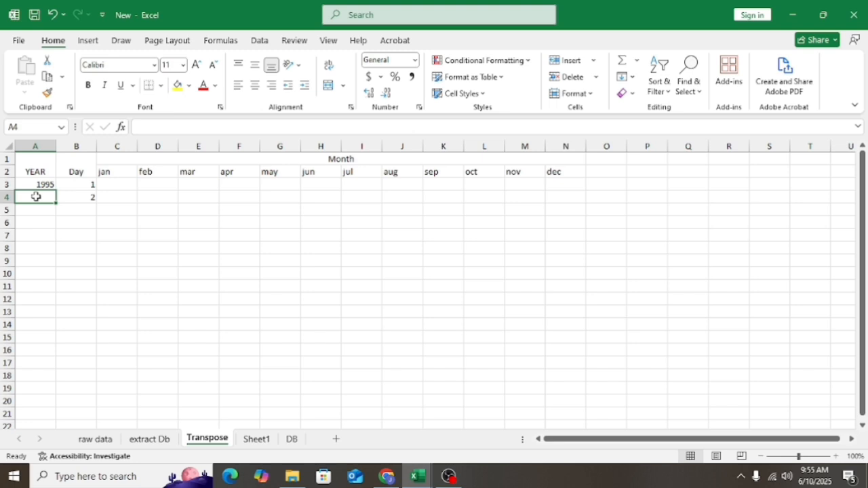
Enter the formula =IF(B3>=31,A3+1,A3) in cell A4 to advance the year after day 31.
text(=)
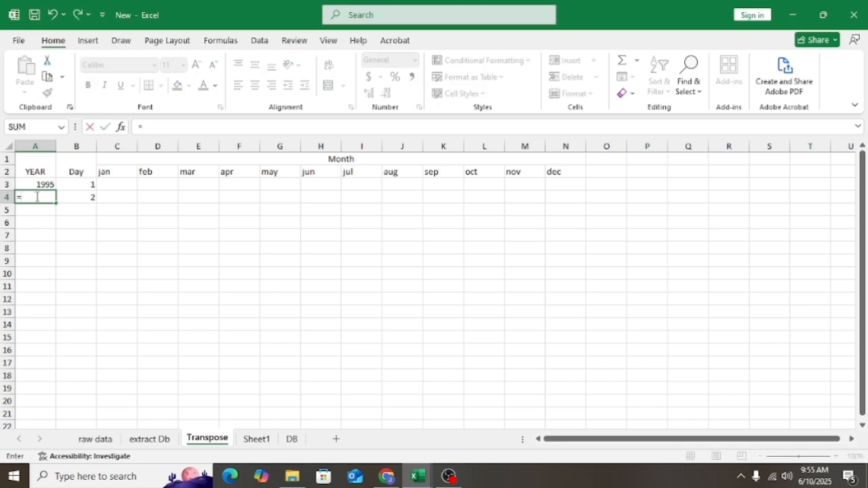
text(if)
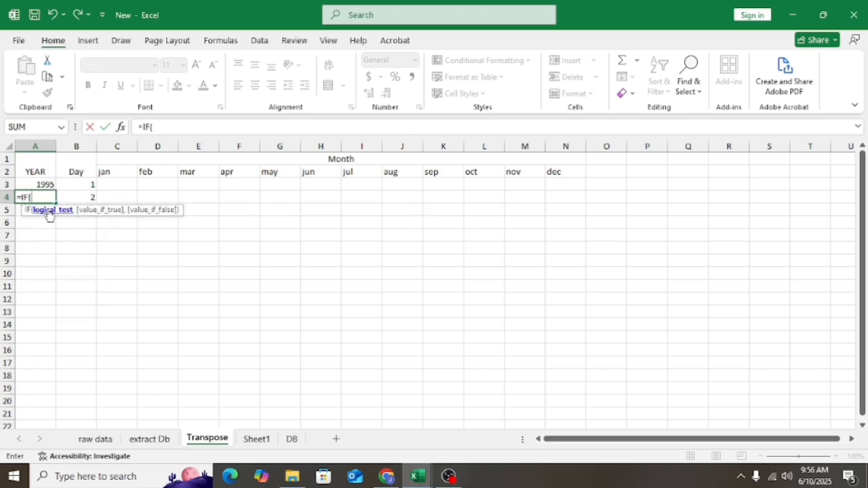
click(80, 185)
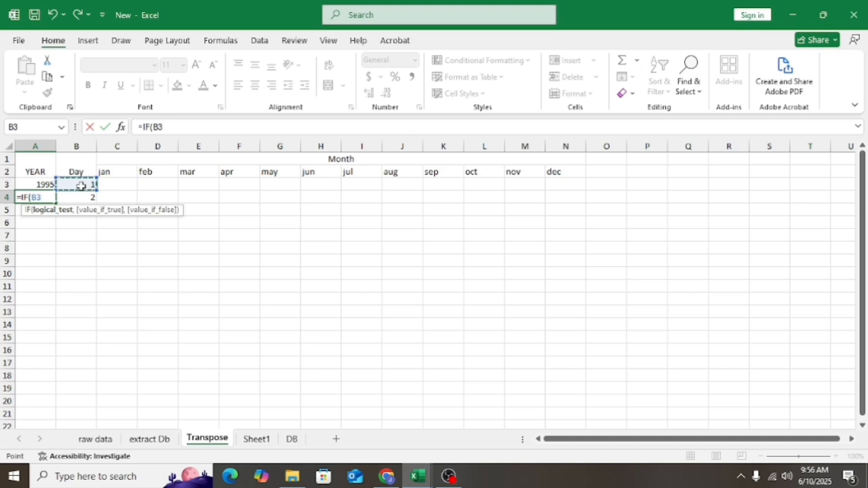
text(>=31)
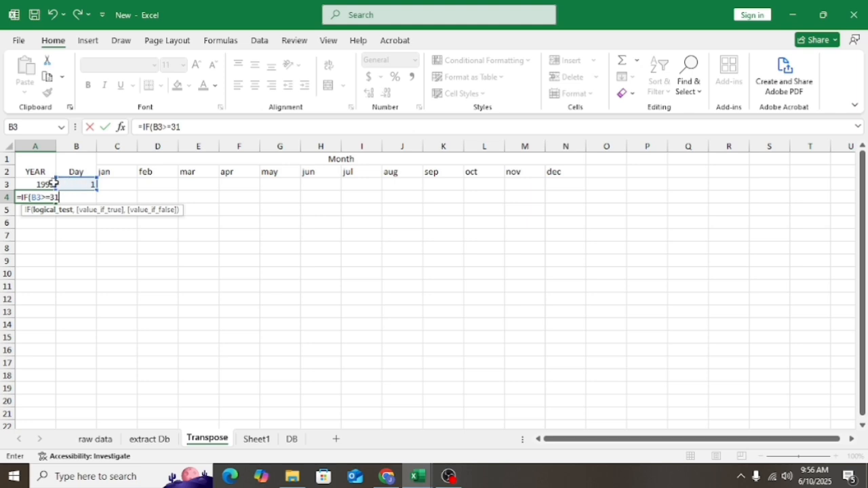
text(,)
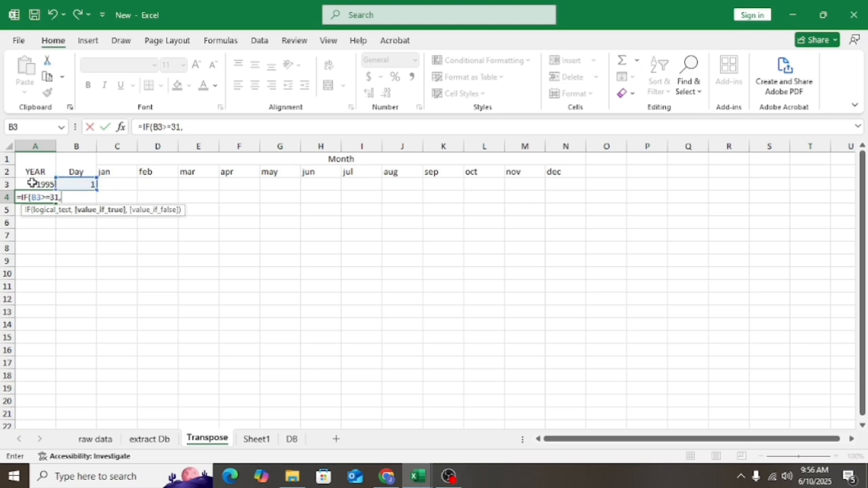
click(32, 184)
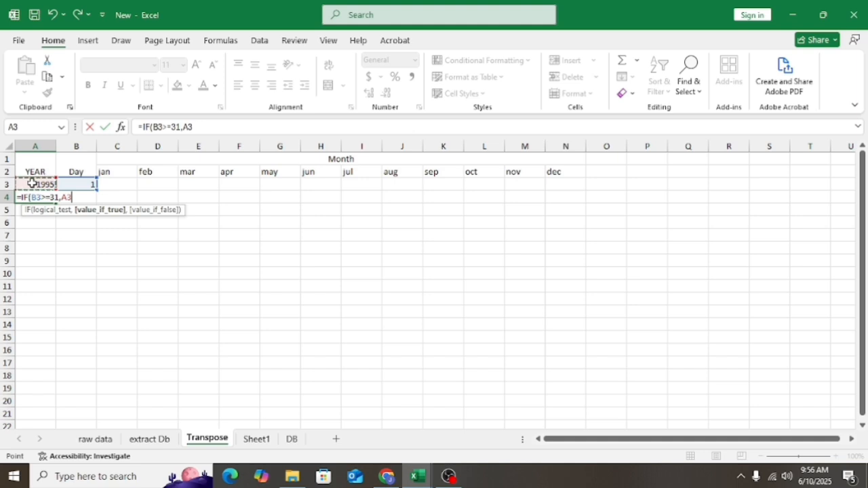
text(+1)
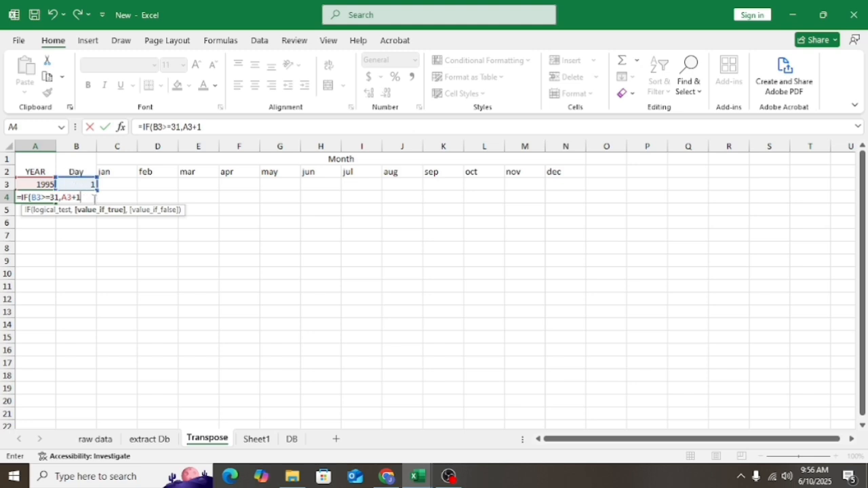
text(,)
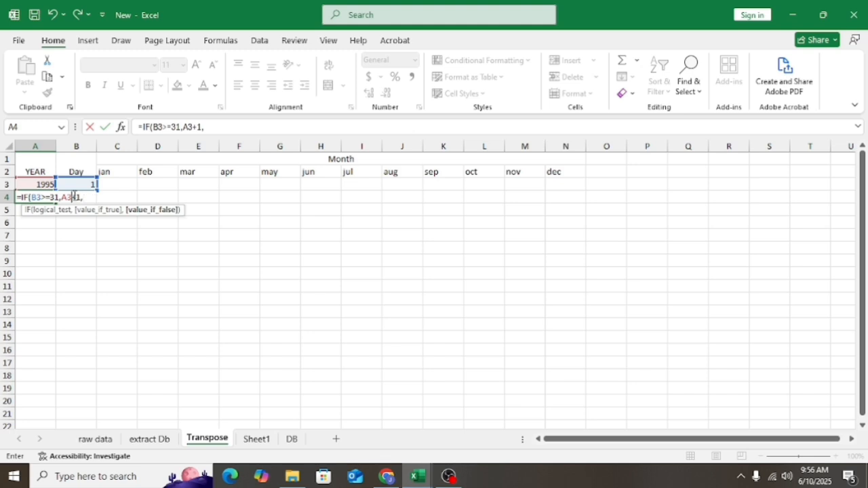
drag(75, 196, 50, 195)
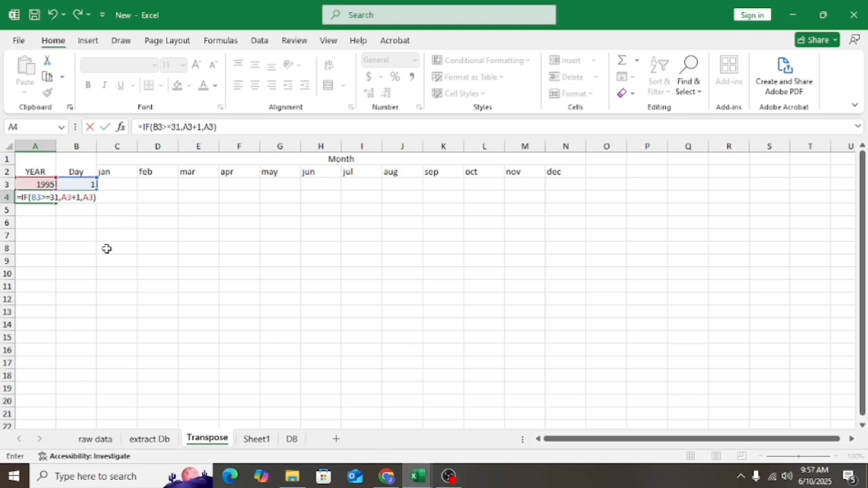
key(Return)
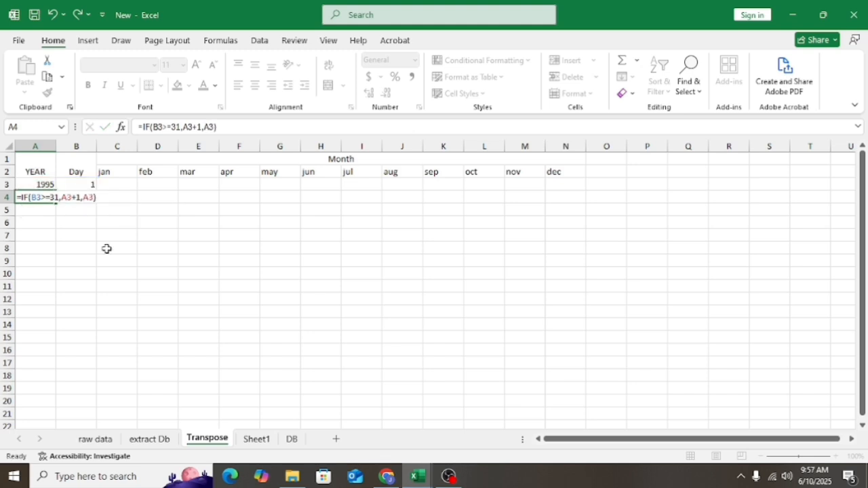
key(Return)
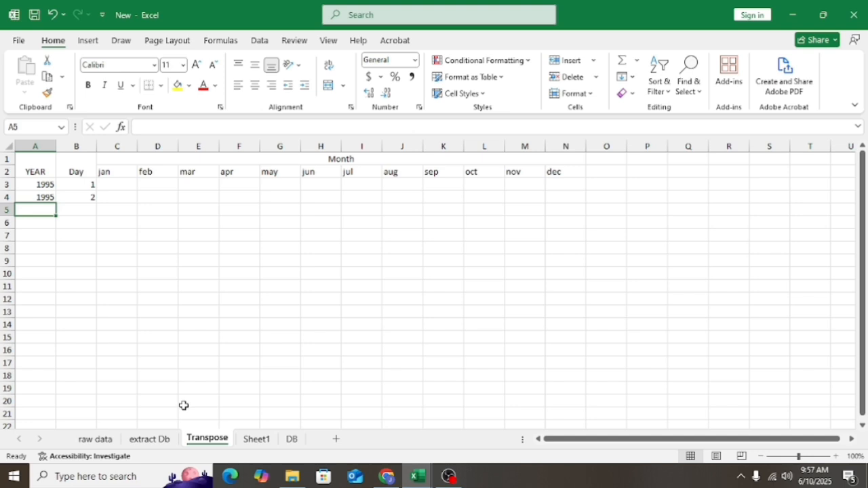
Fill the YEAR and Day formulas from A4:B4 down to row 65 and check the year changeover there.
drag(38, 196, 108, 395)
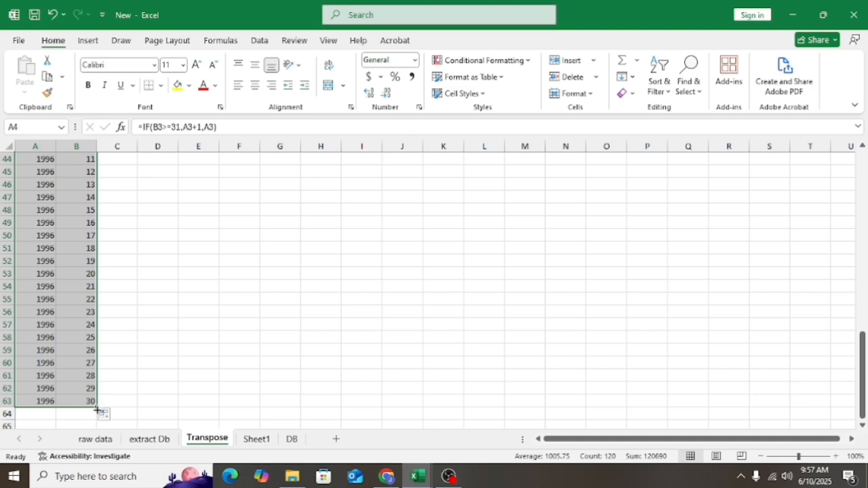
mouse_move(96, 409)
mouse_down()
mouse_move(95, 434)
mouse_move(100, 413)
mouse_up()
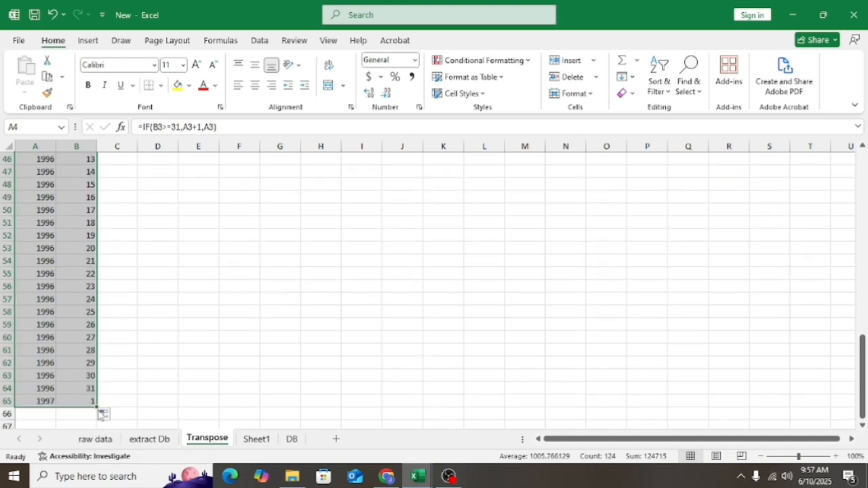
click(88, 392)
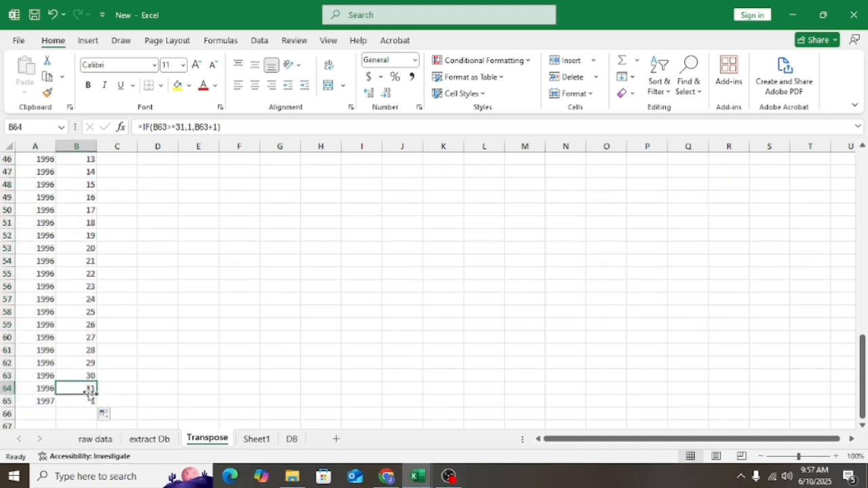
click(85, 403)
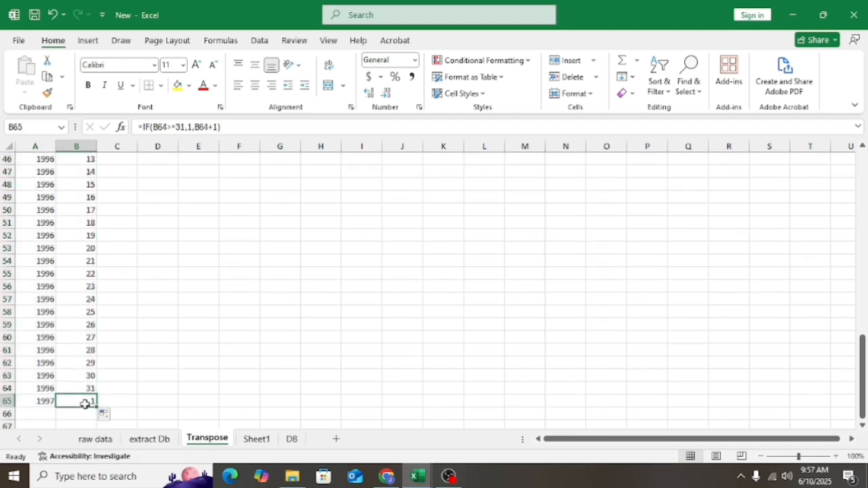
click(39, 400)
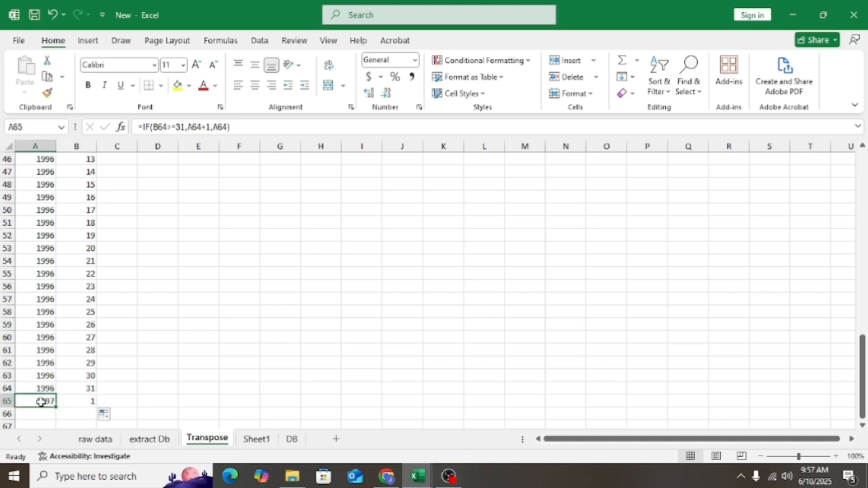
Extend the YEAR and Day formulas from A65:B65 down to row 1030.
mouse_move(41, 400)
mouse_down()
mouse_move(99, 411)
mouse_move(79, 486)
mouse_move(88, 348)
mouse_up()
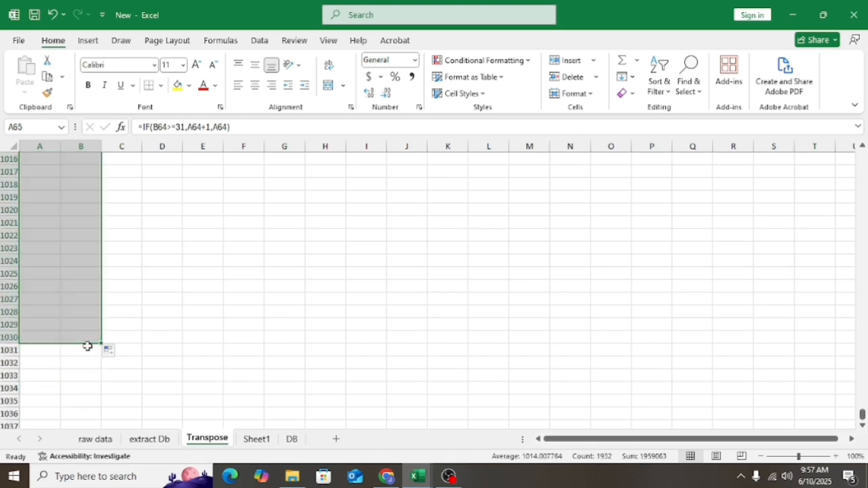
drag(863, 415, 849, 136)
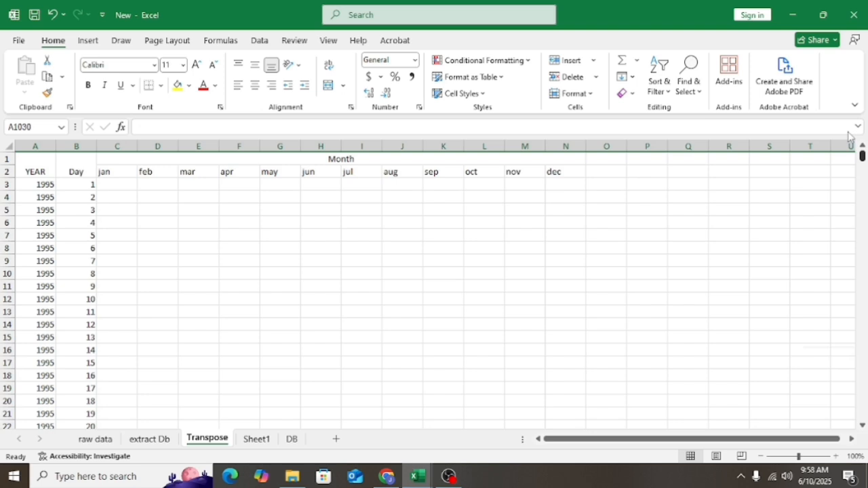
click(325, 197)
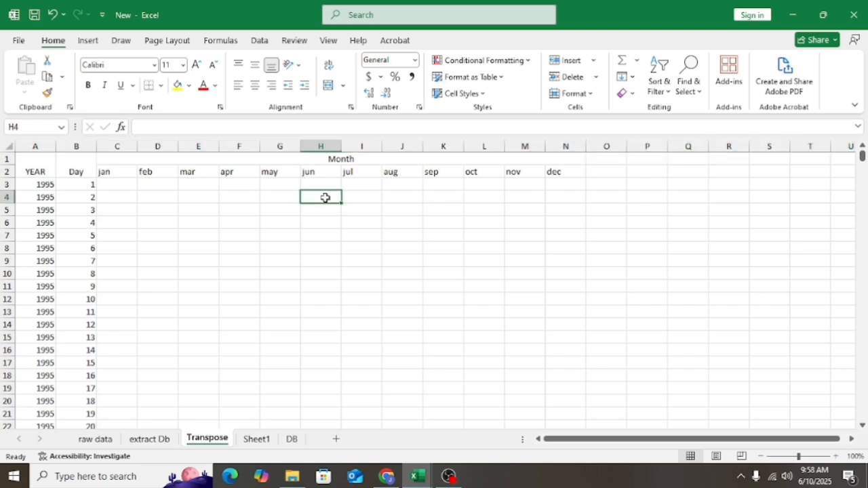
Check the 1995 months on the extract Db sheet and copy that year's daily precipitation values, C2:AF12.
click(150, 440)
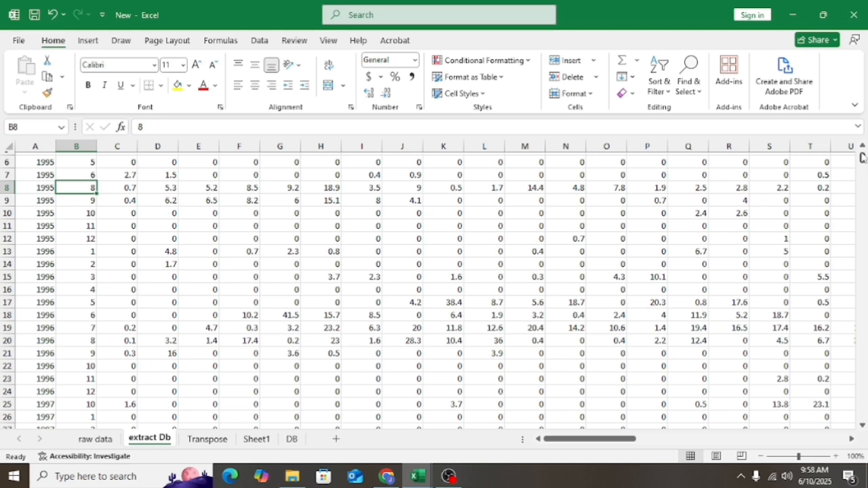
drag(863, 161, 862, 153)
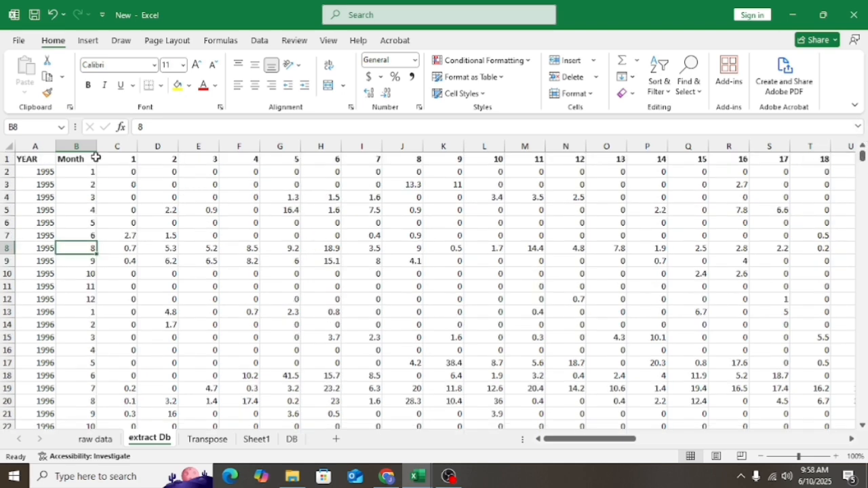
drag(86, 174, 84, 185)
drag(83, 249, 84, 299)
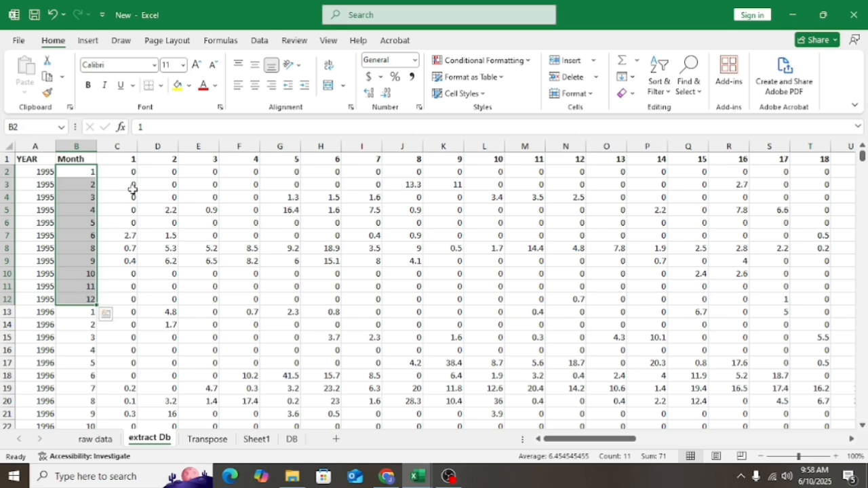
drag(129, 170, 132, 250)
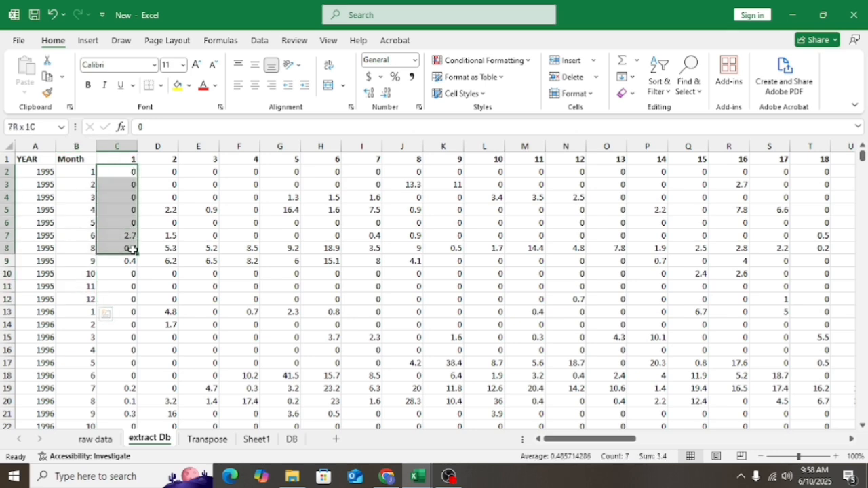
click(88, 248)
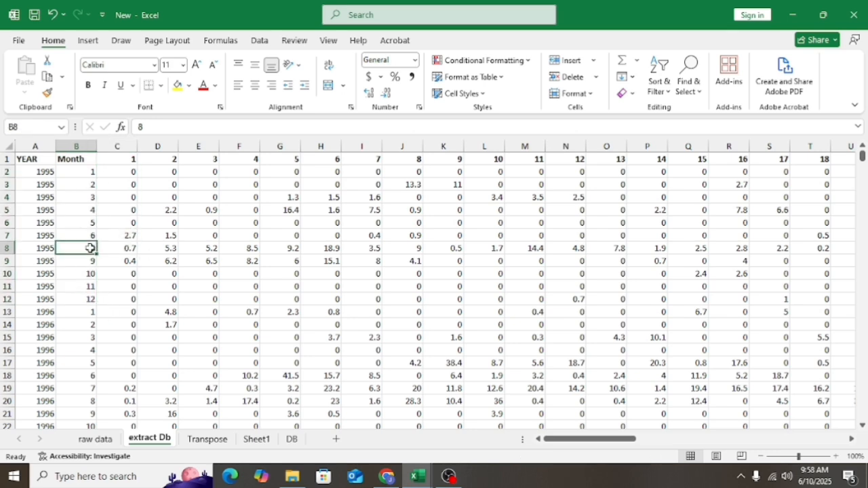
drag(129, 171, 121, 298)
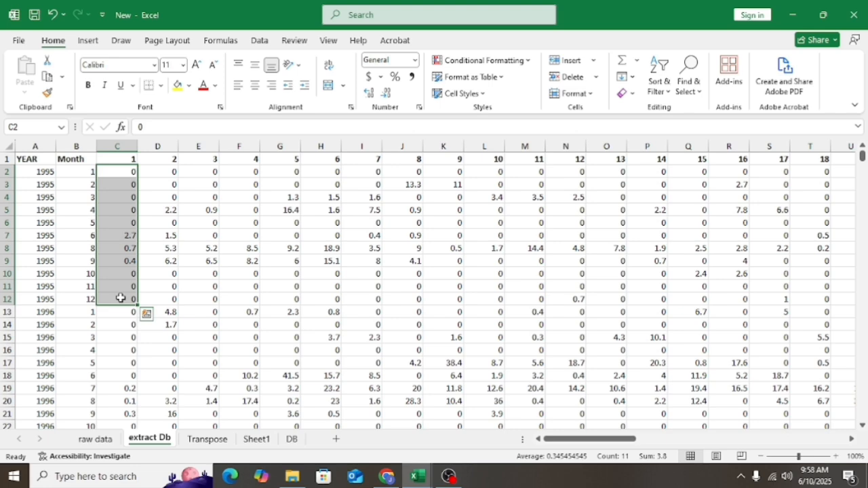
key(ctrl+shift+Right)
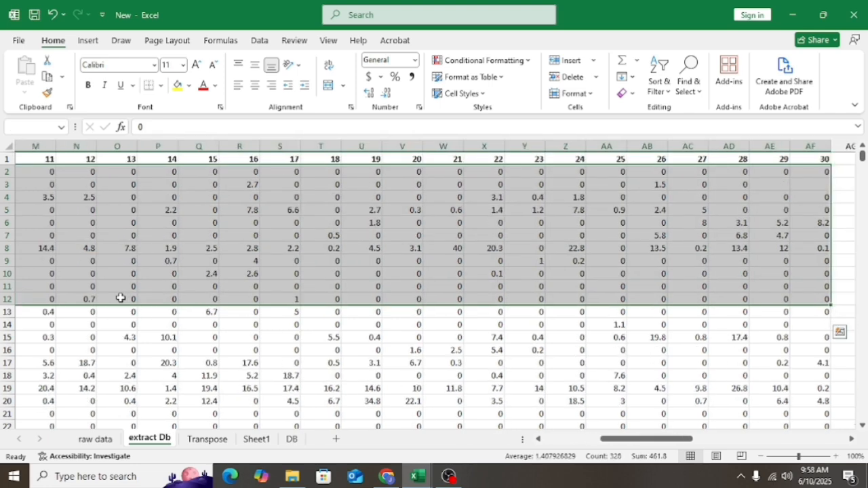
right_click(120, 298)
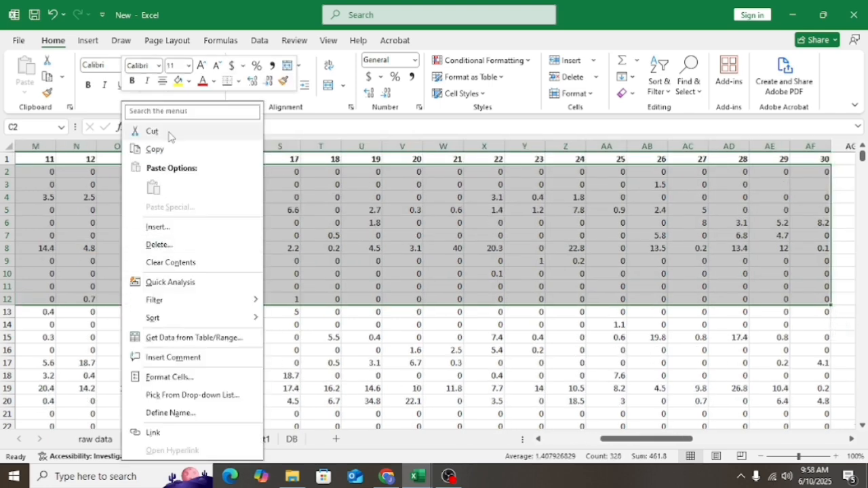
click(159, 152)
scroll(183, 306, left, 10)
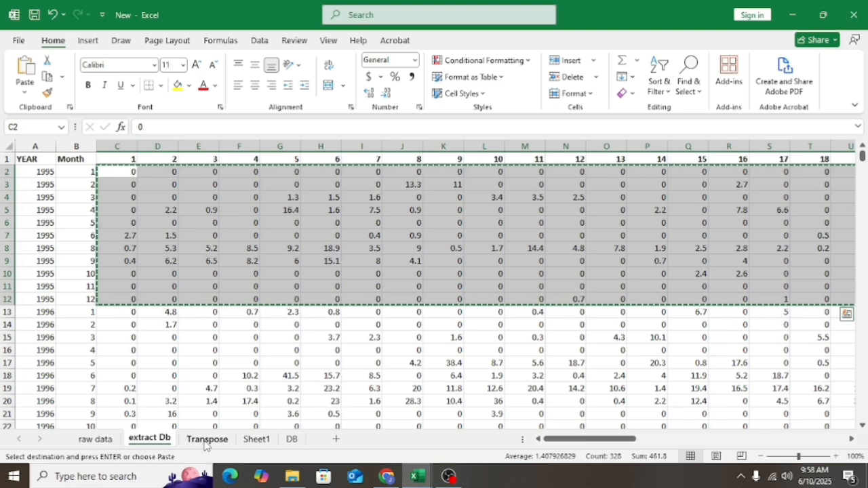
Paste the copied 1995 precipitation values transposed into the Transpose sheet, starting at cell C3.
click(206, 440)
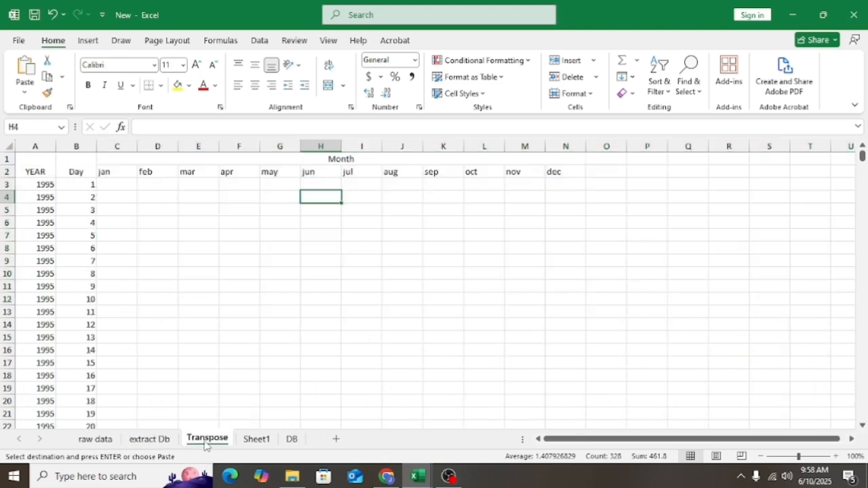
click(120, 185)
right_click(120, 184)
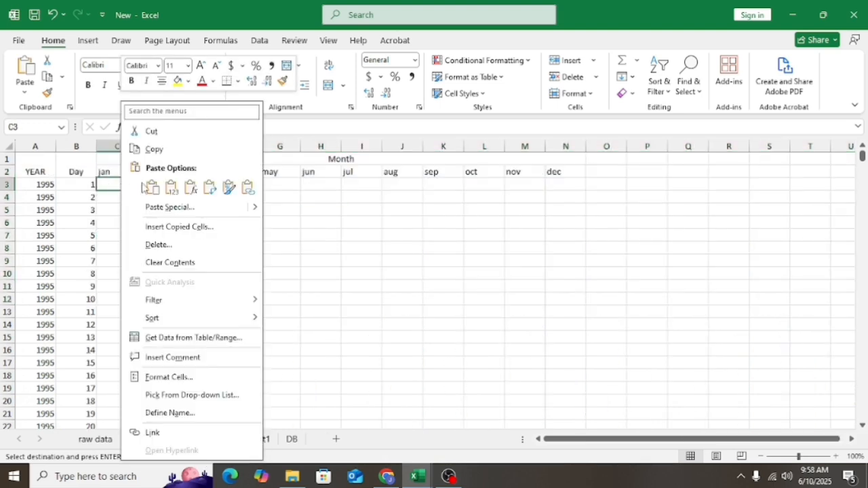
click(159, 212)
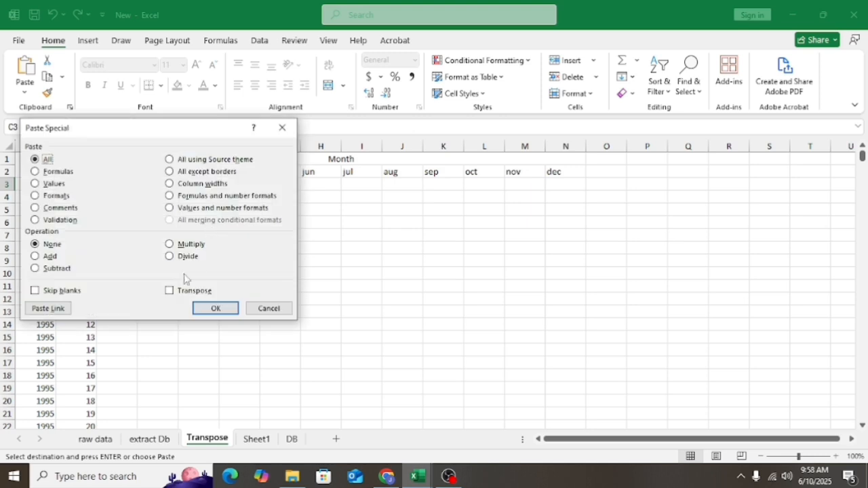
click(169, 290)
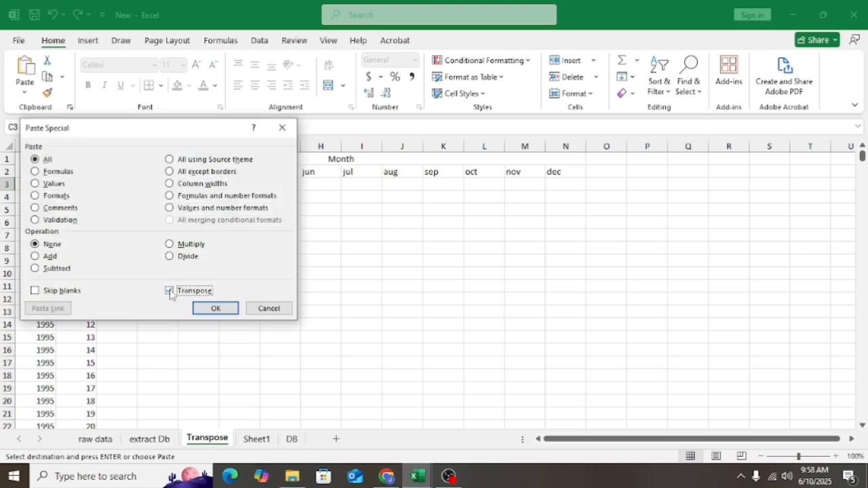
click(212, 309)
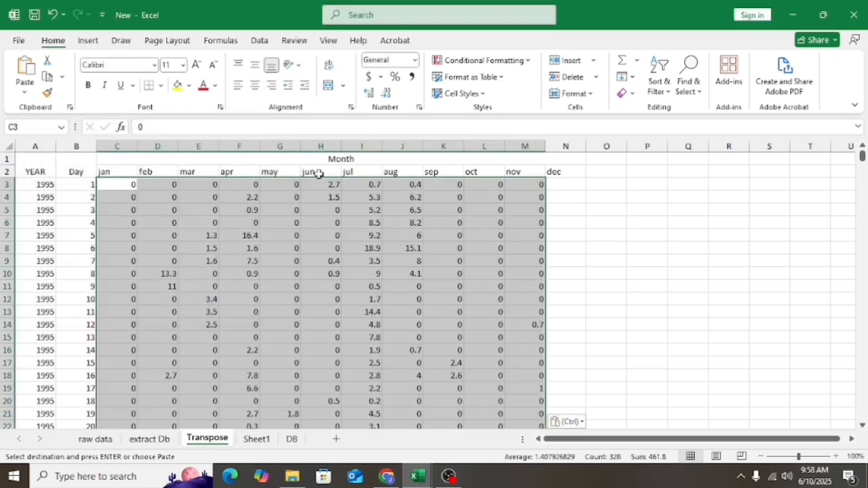
Insert blank cells at I3:I33 for the missing July 1995 data, shifting the existing values right.
click(355, 180)
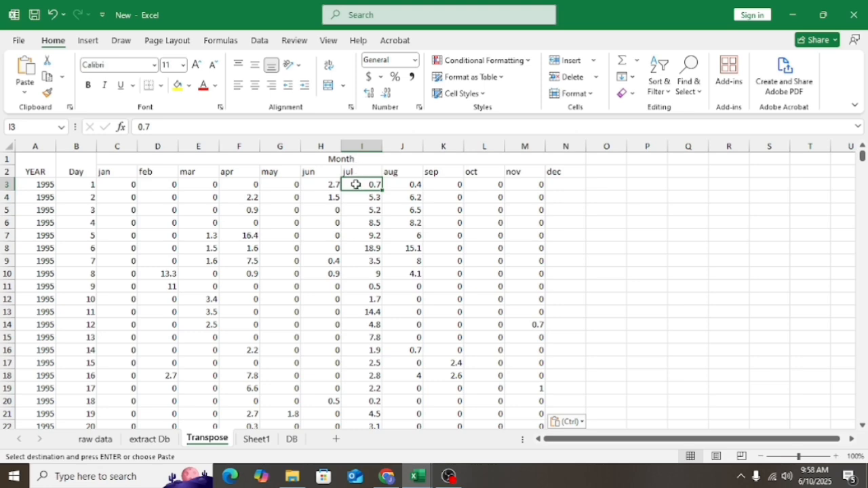
drag(356, 185, 360, 288)
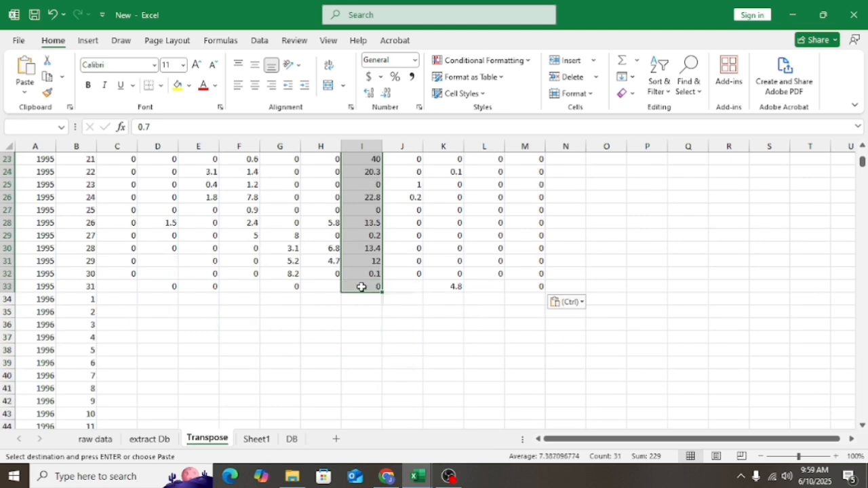
click(570, 63)
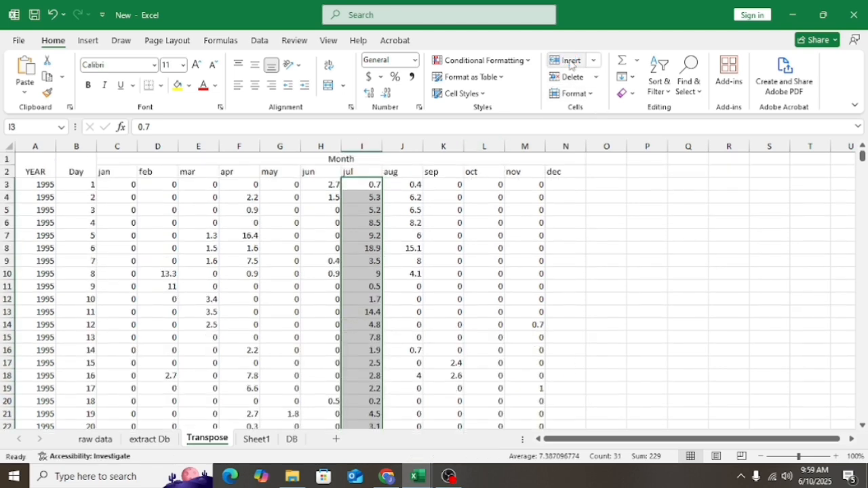
click(368, 232)
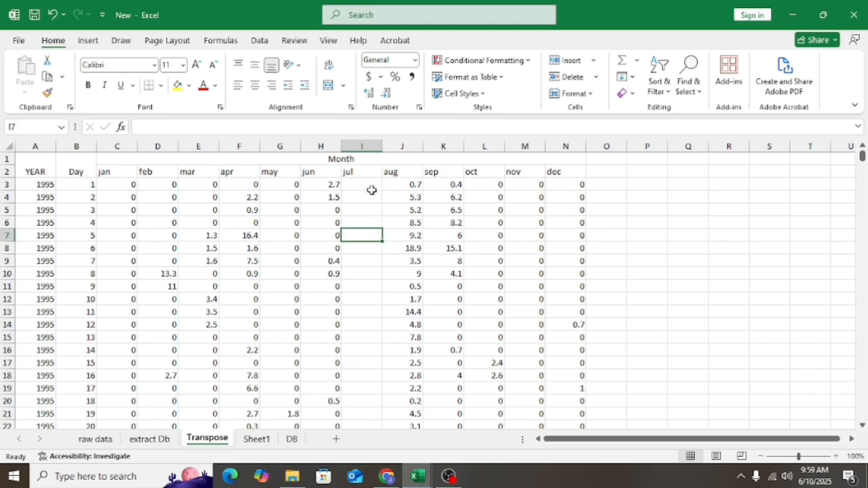
Enter "-" in cell I3 and fill it down to I33 to mark July 1995 as missing.
mouse_move(363, 186)
mouse_down()
mouse_move(368, 207)
mouse_move(365, 181)
mouse_up()
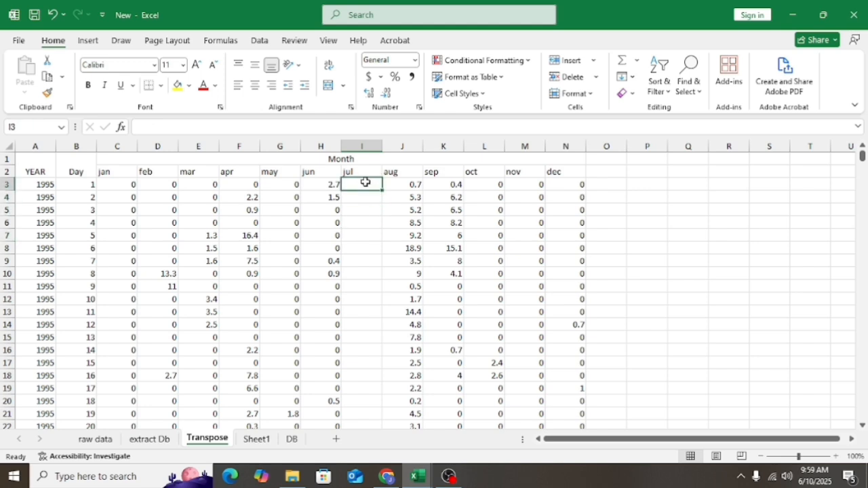
text(-)
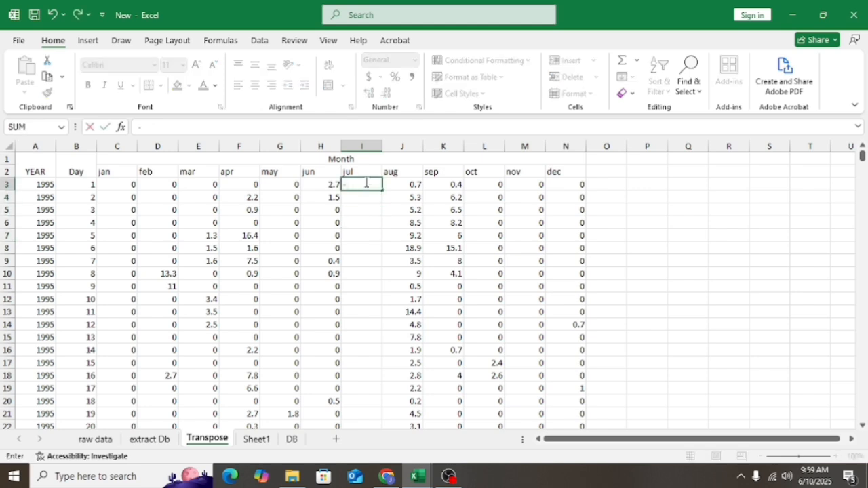
key(Return)
click(365, 182)
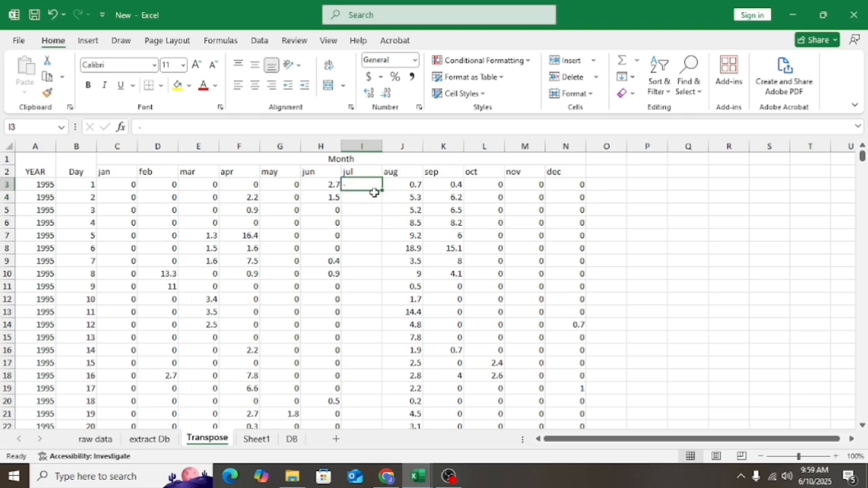
mouse_move(382, 190)
mouse_down()
mouse_move(380, 438)
mouse_move(380, 372)
mouse_move(373, 415)
mouse_move(373, 392)
mouse_move(373, 402)
mouse_up()
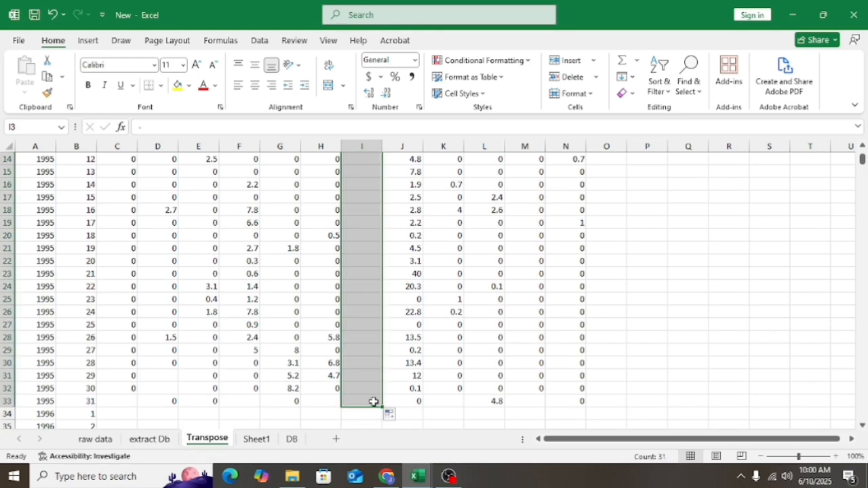
click(638, 313)
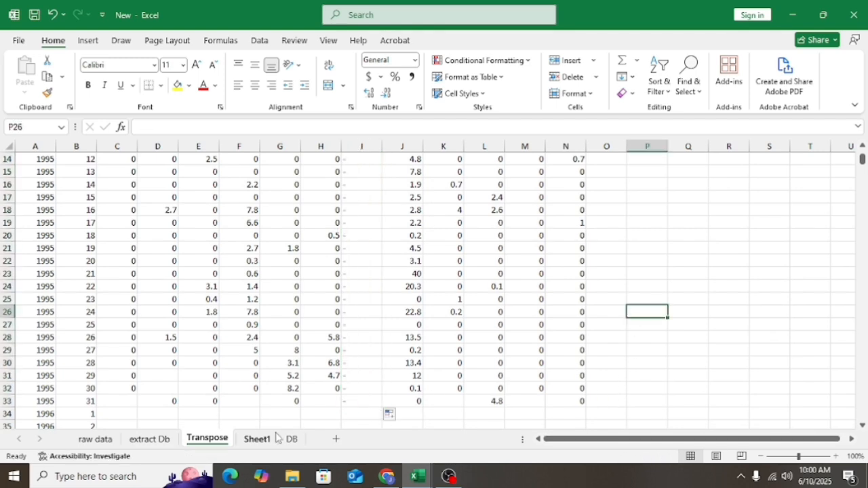
Copy the 1996 daily precipitation values, C13:AG24, from the extract Db sheet.
click(152, 439)
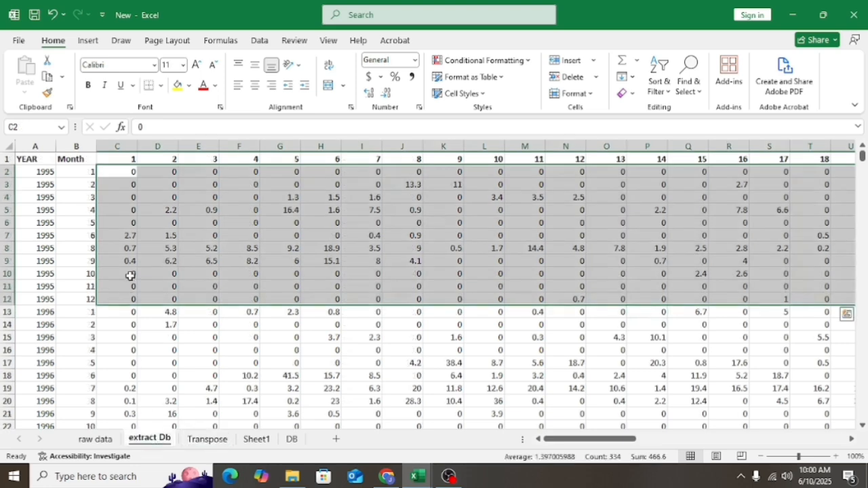
drag(113, 310, 132, 365)
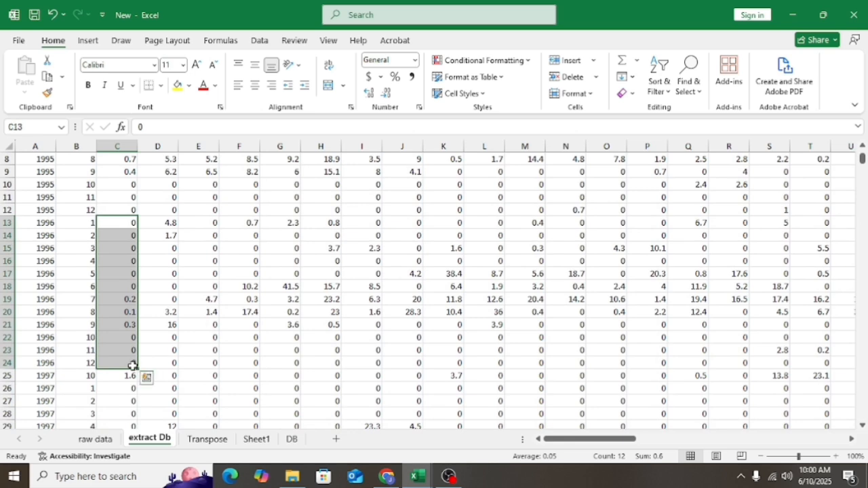
click(147, 377)
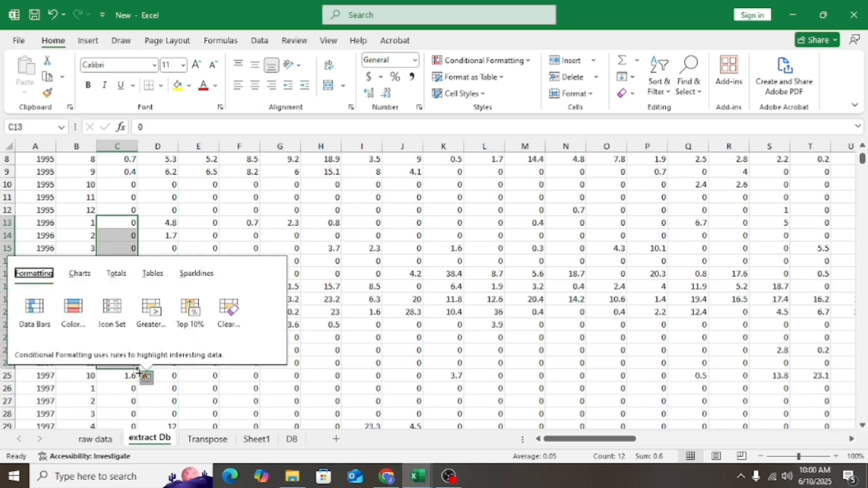
click(176, 390)
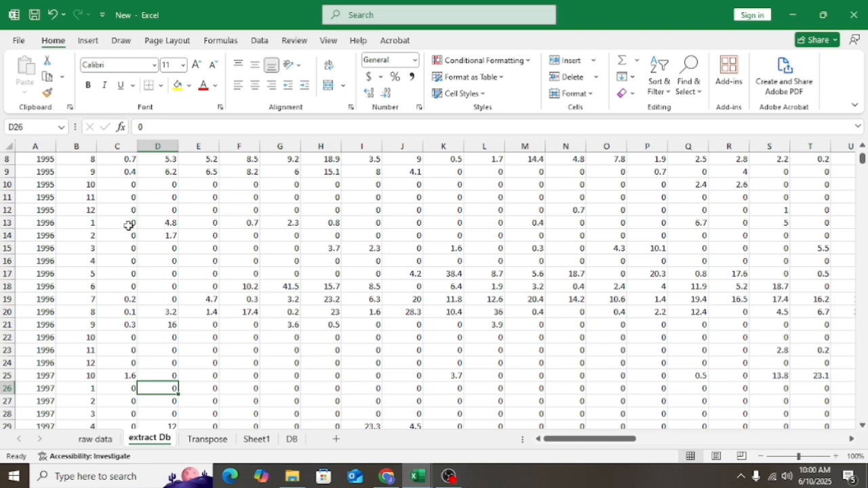
drag(127, 223, 122, 369)
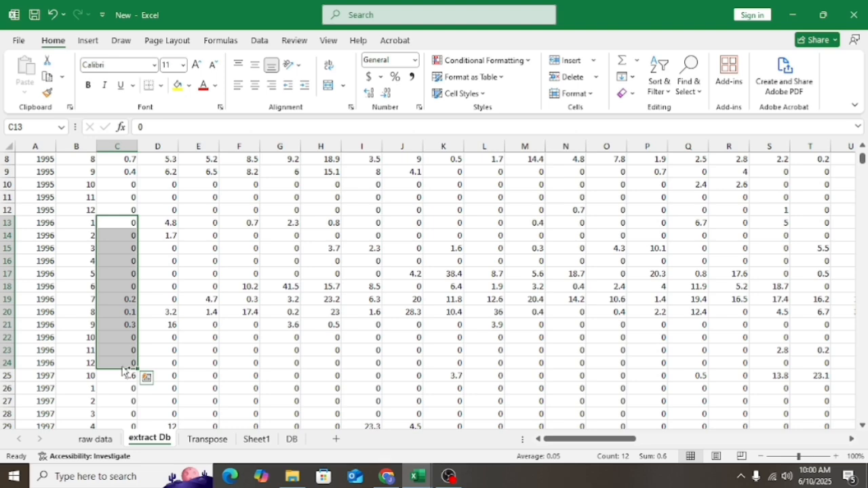
key(ctrl+shift+Right)
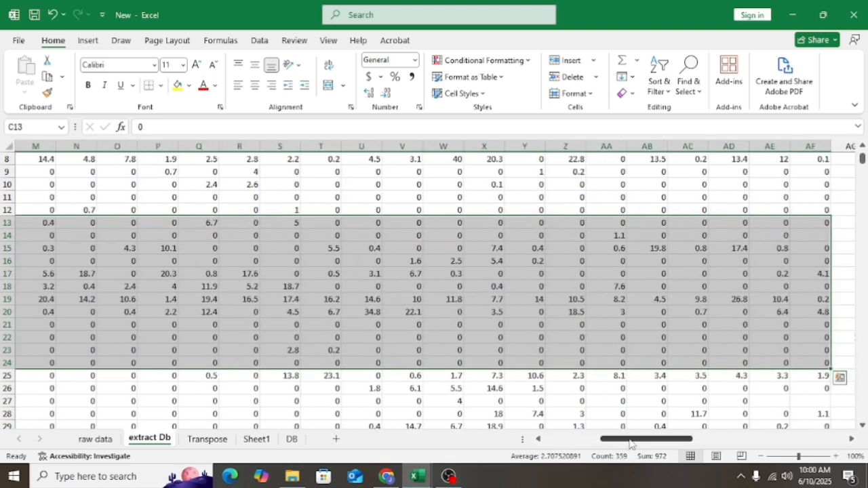
drag(634, 440, 646, 442)
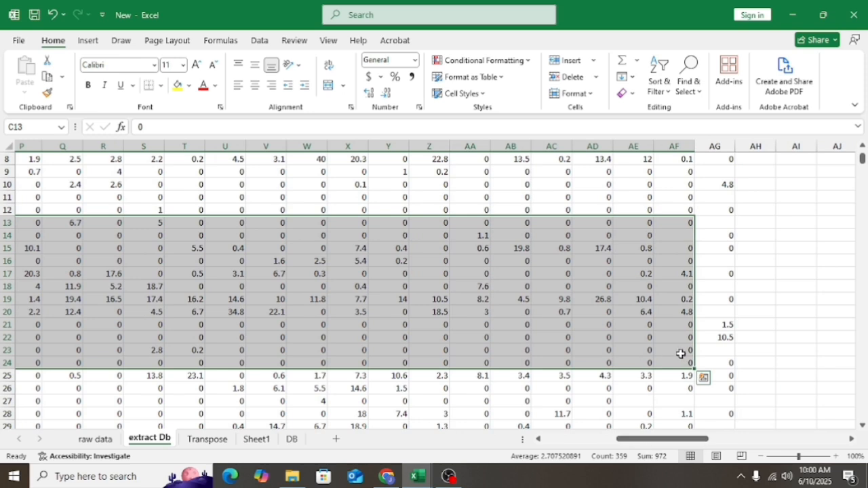
shift+click(726, 363)
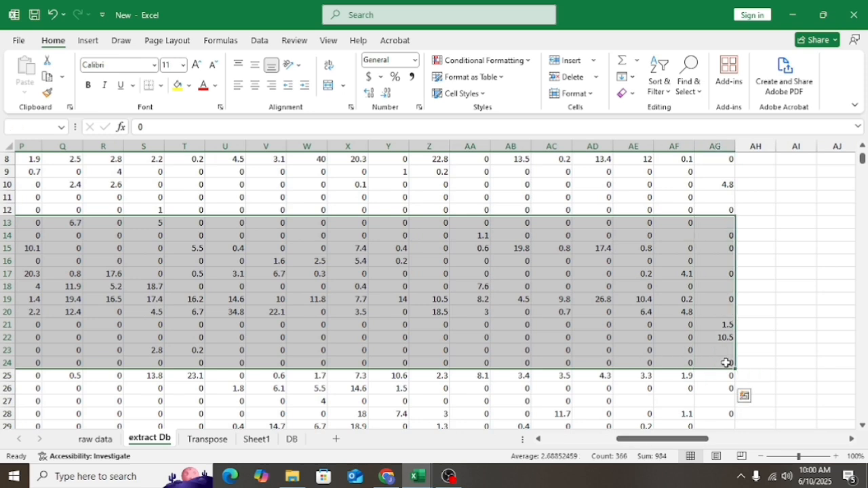
key(ctrl+c)
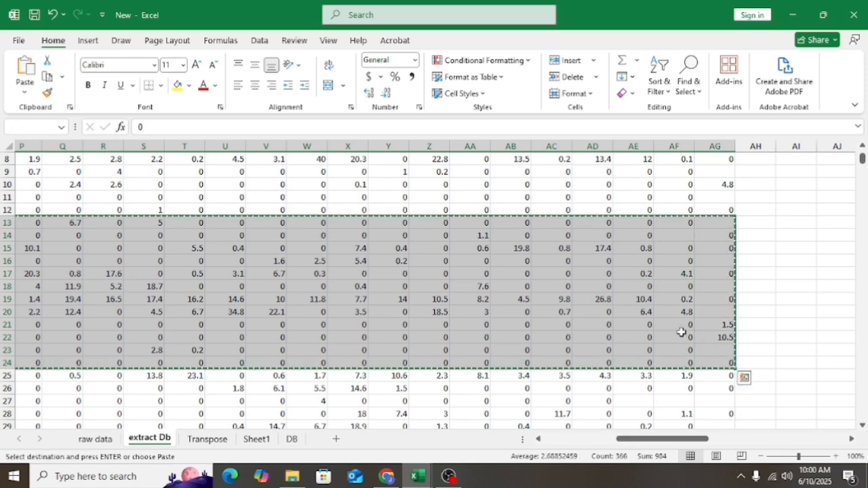
Paste the copied 1996 values transposed into the Transpose sheet at cell C34 and check the block's end at day 31.
click(204, 439)
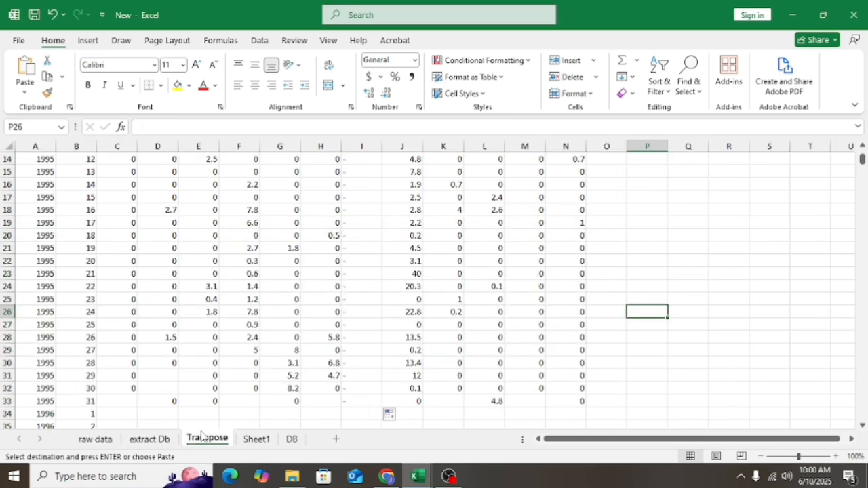
click(125, 414)
right_click(125, 414)
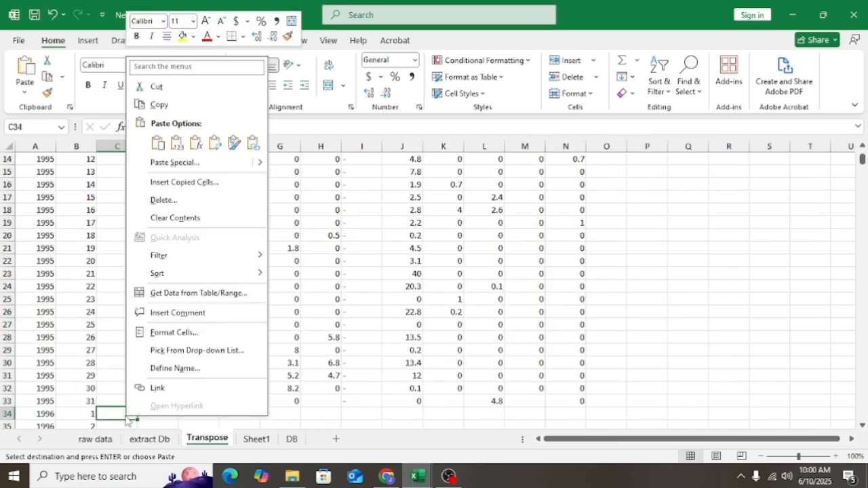
click(175, 163)
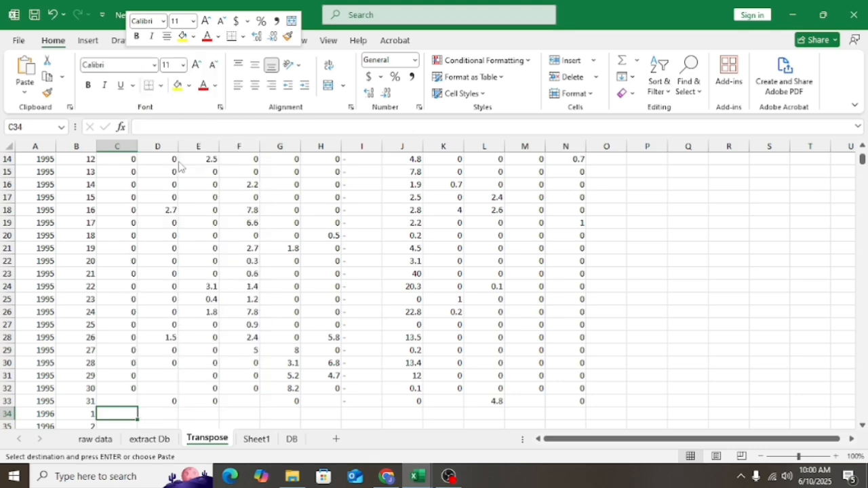
click(190, 246)
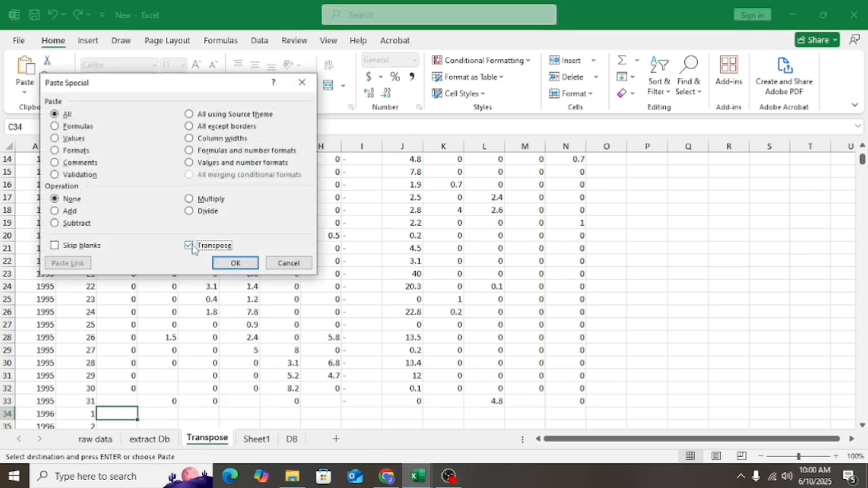
click(231, 263)
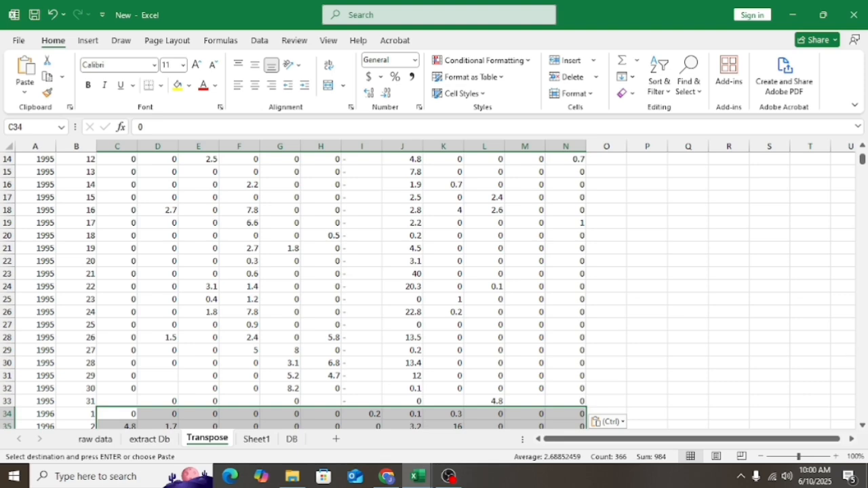
scroll(601, 282, down, 14)
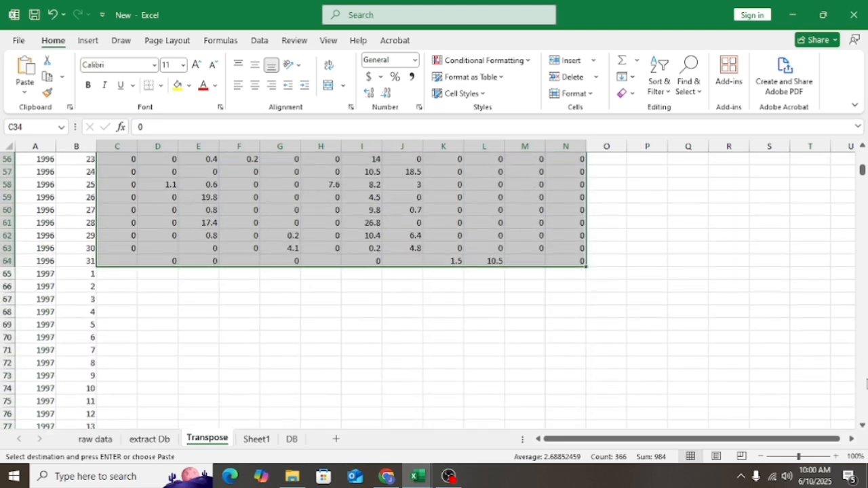
click(115, 275)
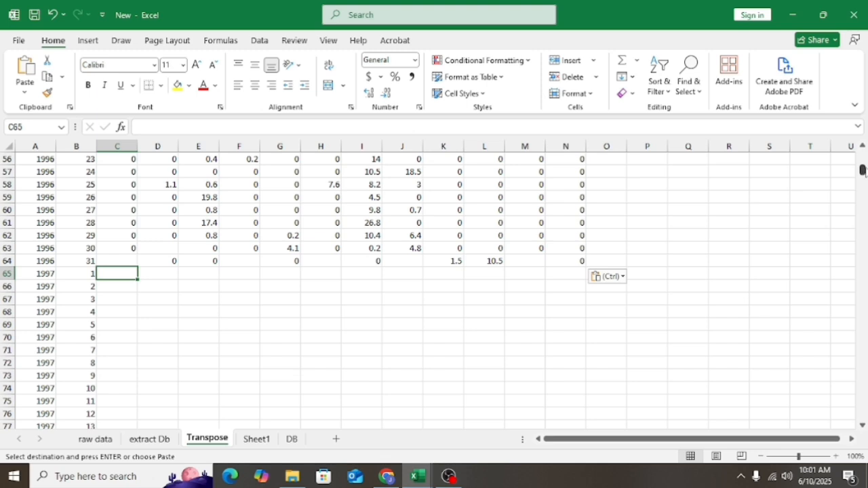
drag(862, 169, 863, 139)
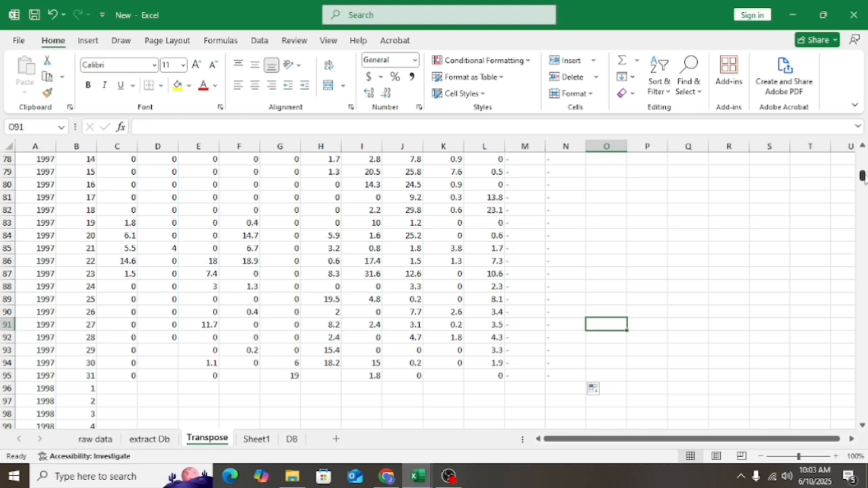
drag(862, 178, 863, 142)
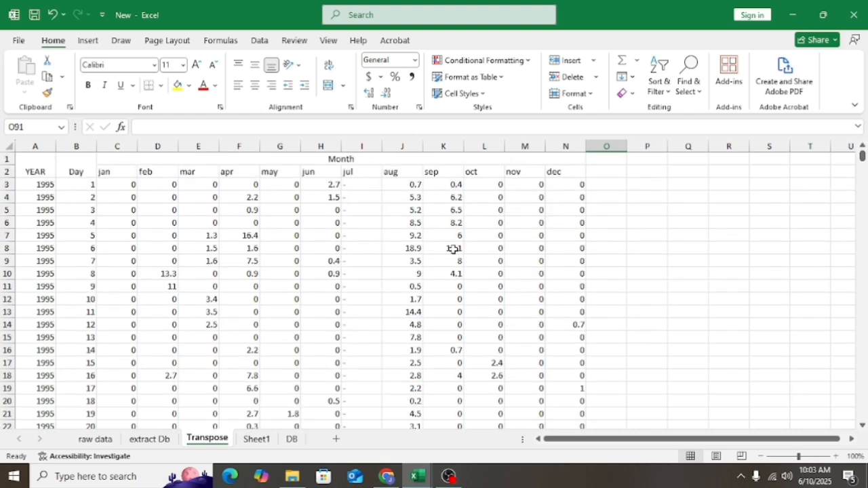
click(256, 440)
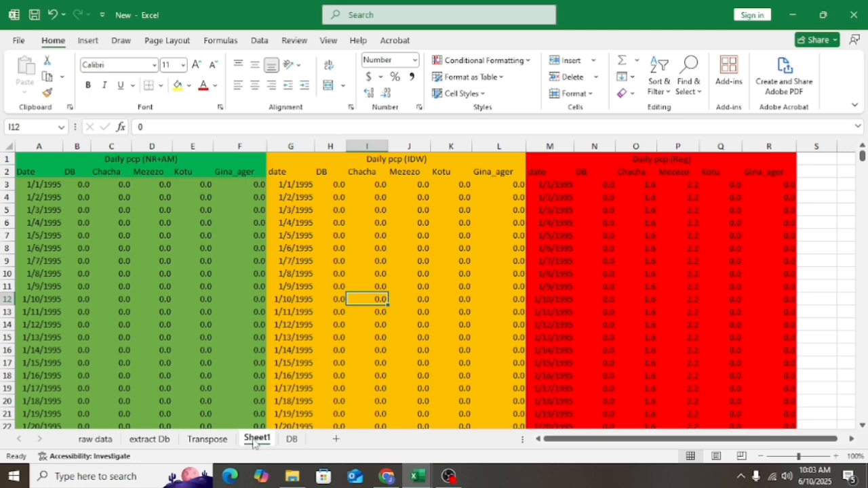
click(216, 442)
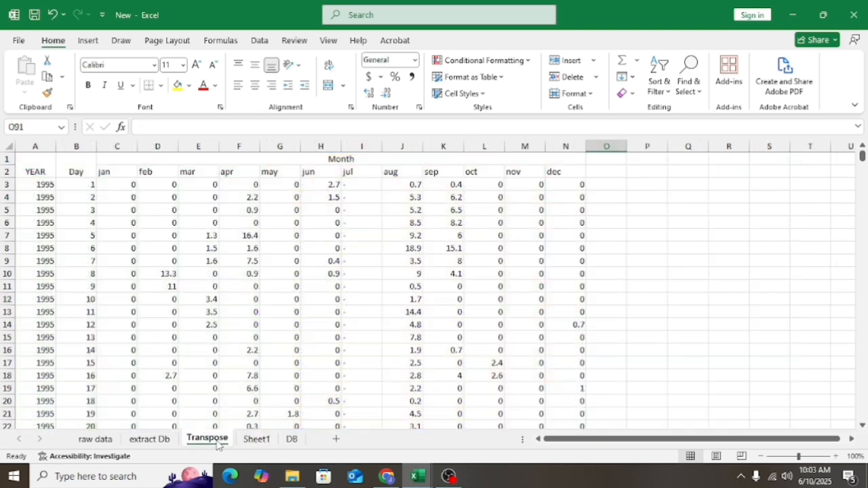
click(405, 483)
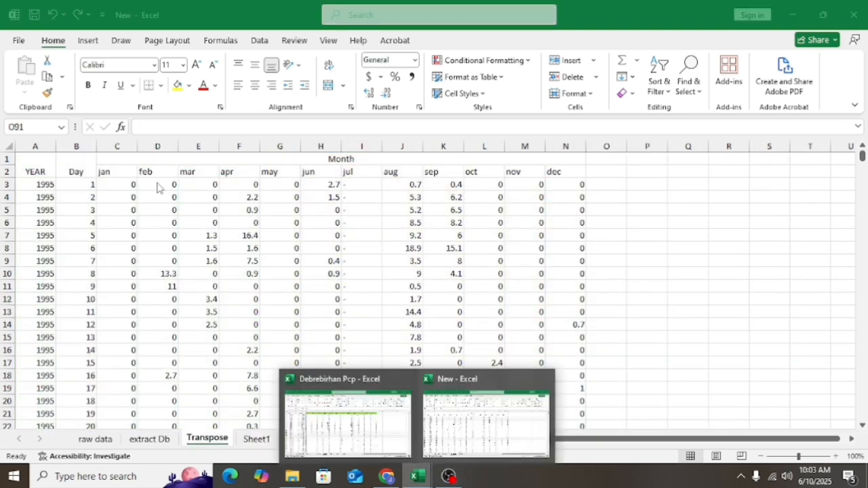
Copy the entire Transpose sheet and paste it into a new worksheet starting at cell A1.
click(8, 148)
right_click(8, 148)
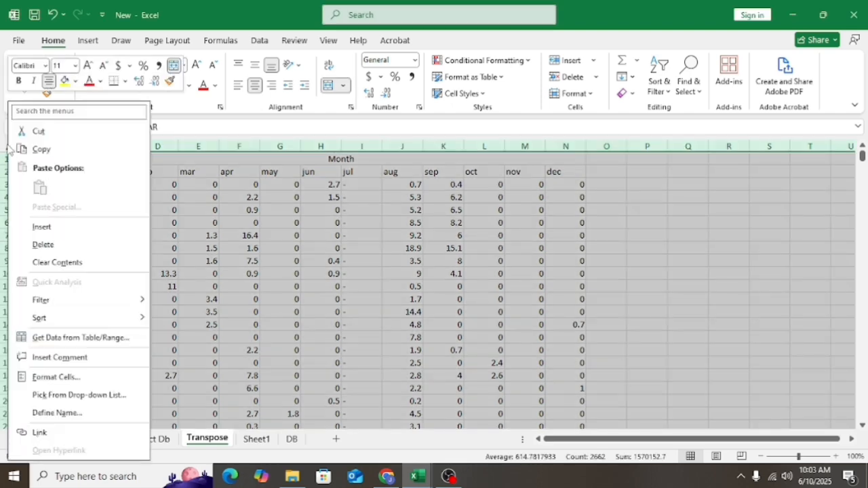
click(42, 150)
click(255, 438)
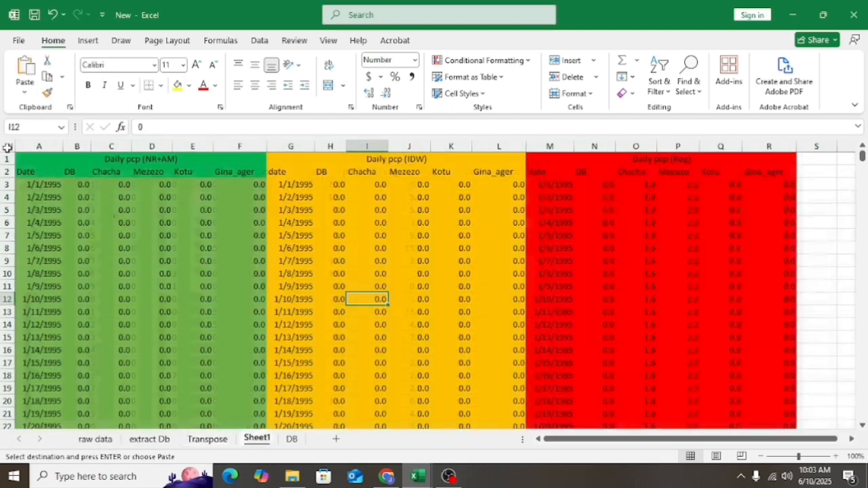
click(208, 440)
click(336, 440)
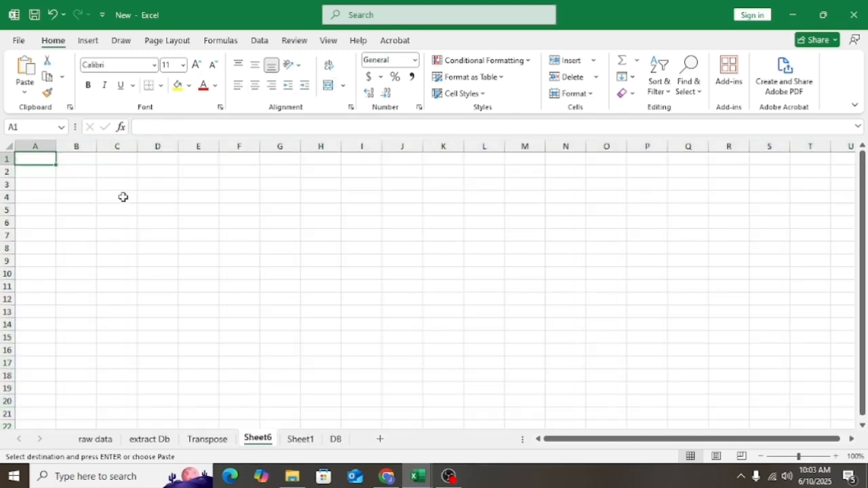
right_click(32, 160)
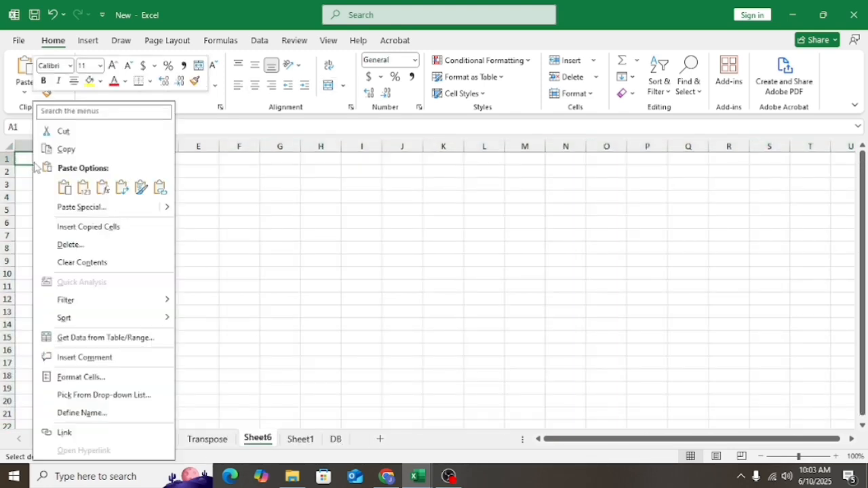
click(63, 186)
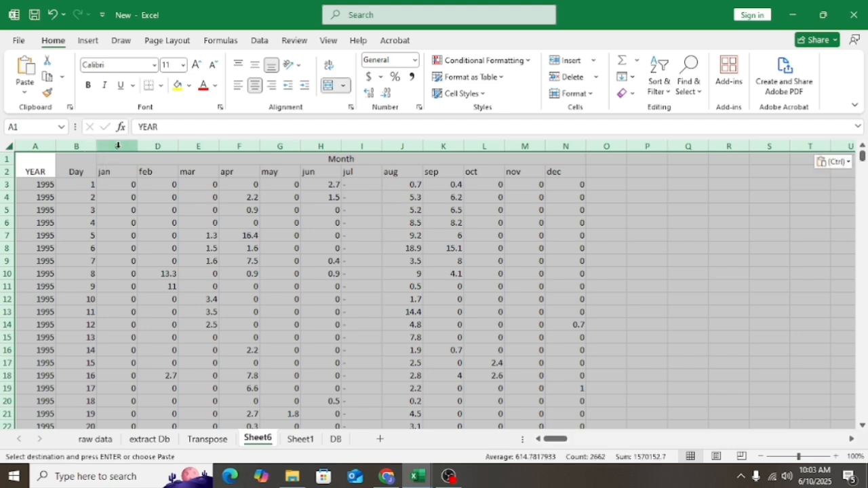
Insert a blank column between Day and jan, and merge its header cells C1:C2.
click(116, 146)
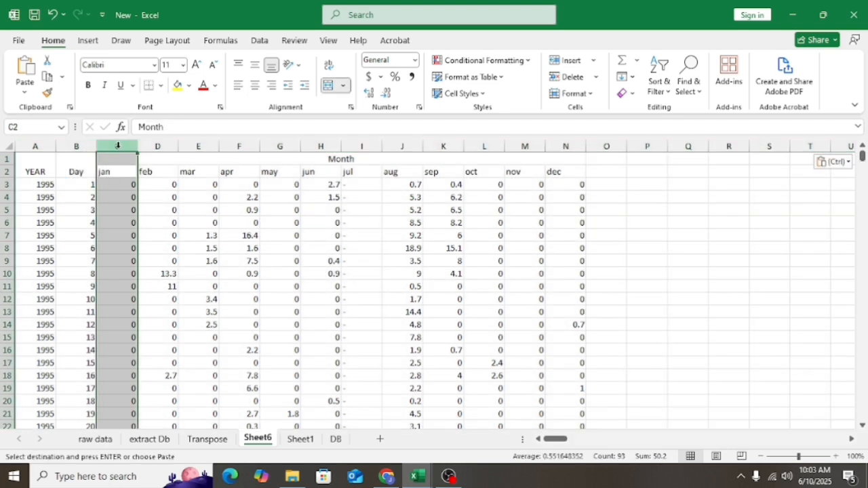
click(564, 60)
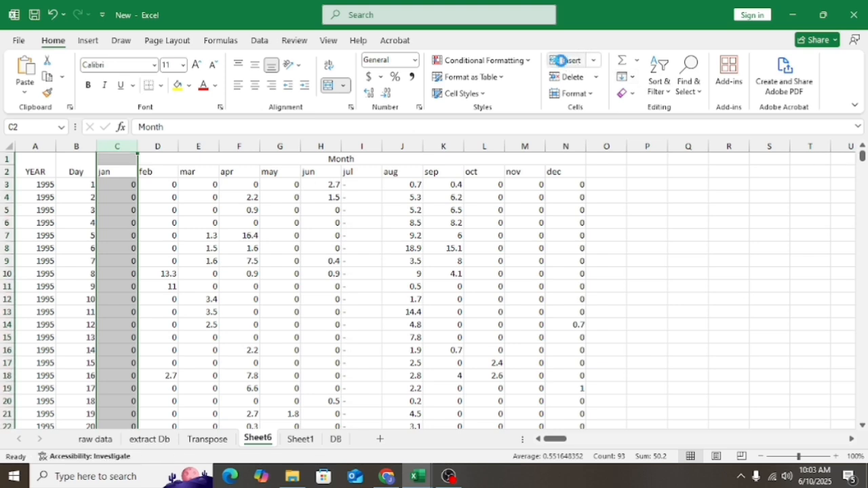
click(122, 160)
drag(123, 160, 122, 173)
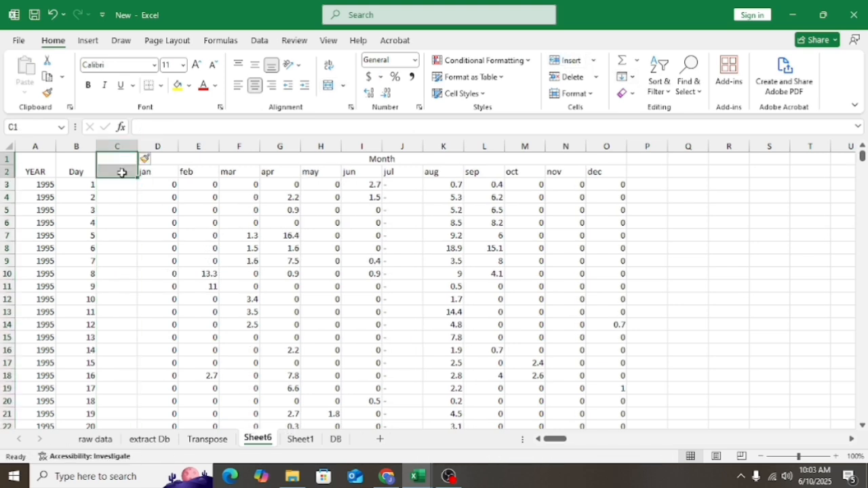
click(327, 90)
Enter the formula =A3+B3/100 in cell C3 to combine the year and day into one lookup key.
click(115, 186)
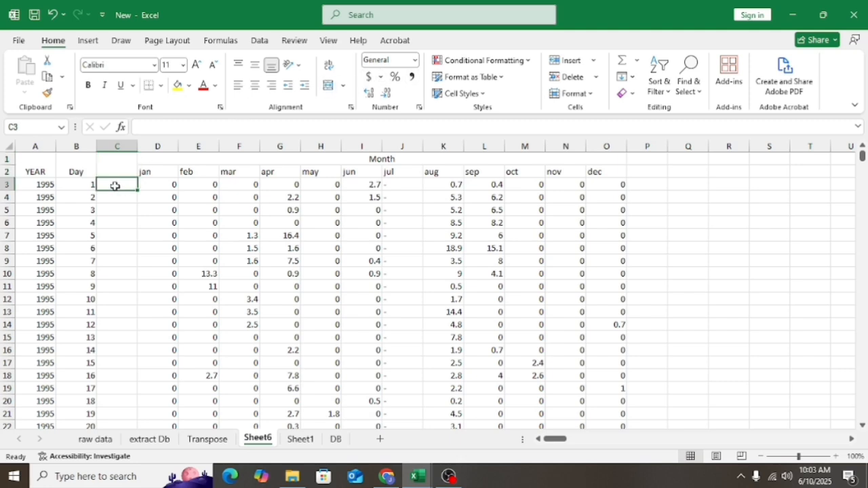
text(-)
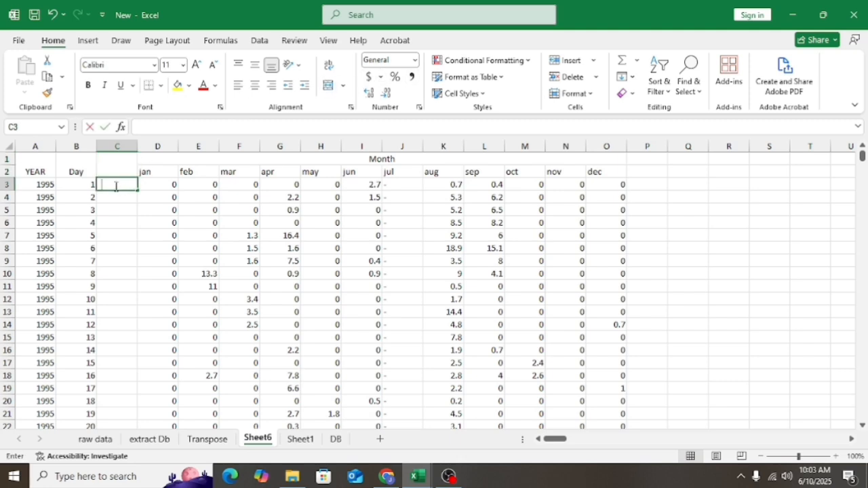
key(BackSpace)
text(=)
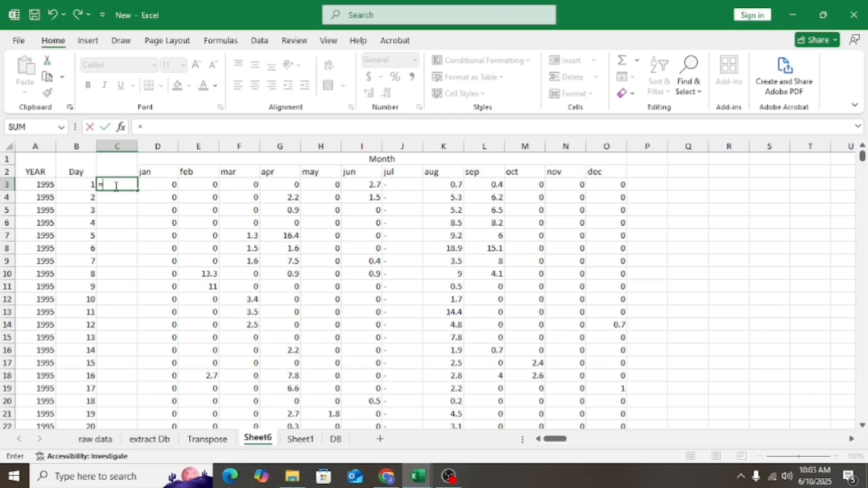
click(45, 186)
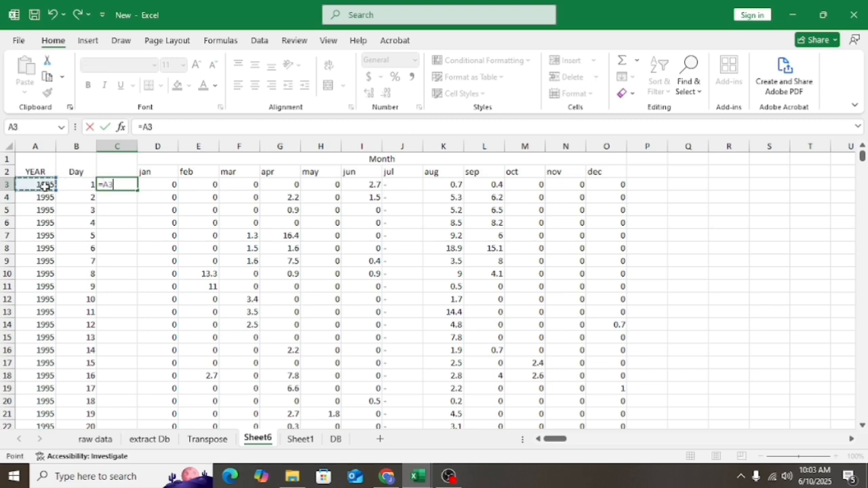
text(+)
click(76, 183)
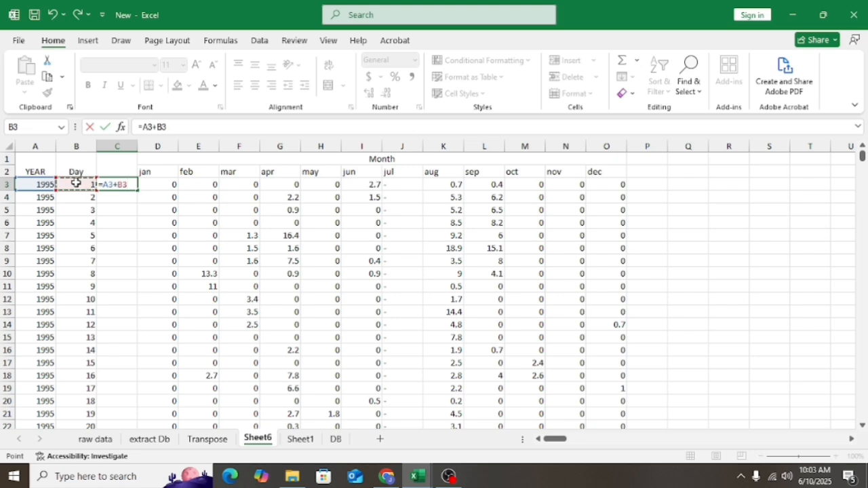
text(/100)
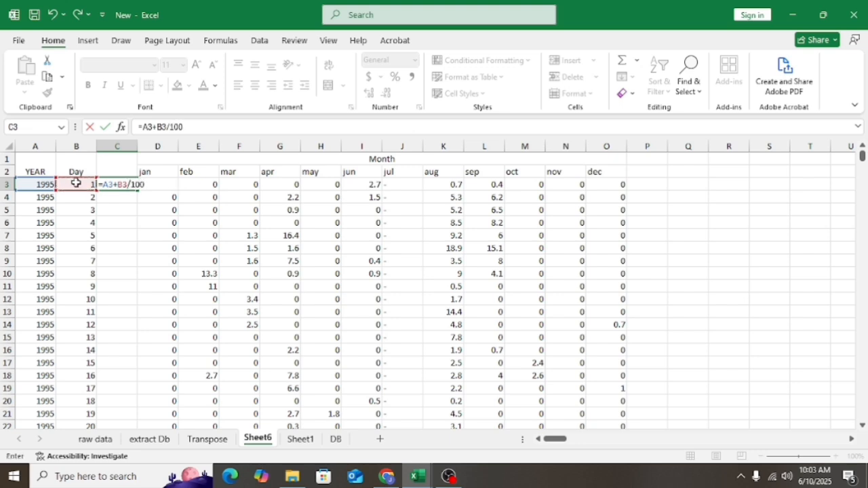
key(Return)
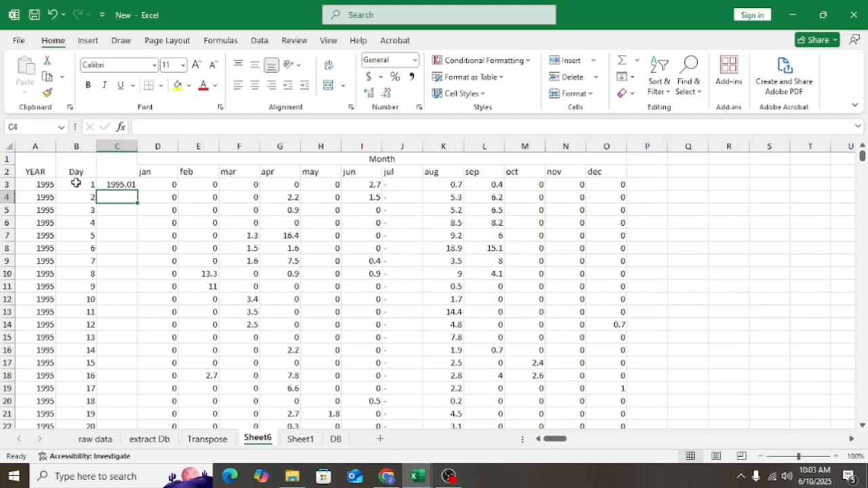
Fill the year-day key formula from C3 down column C for all data rows.
click(118, 185)
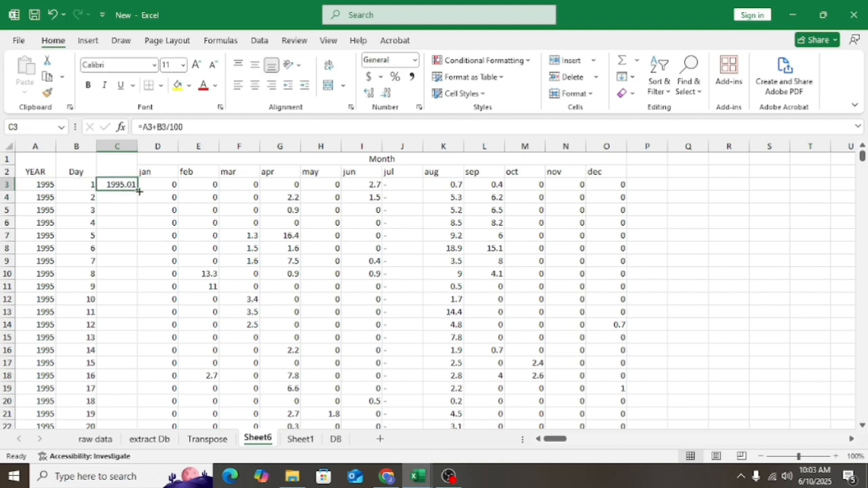
double_click(138, 191)
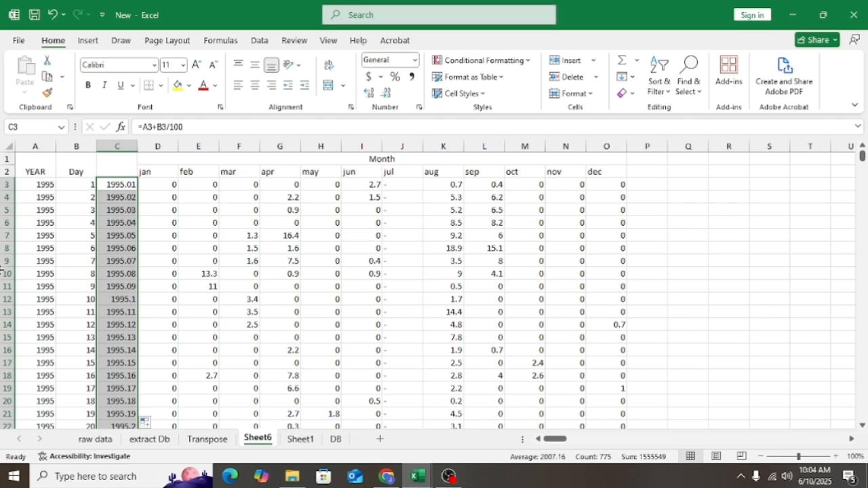
click(273, 276)
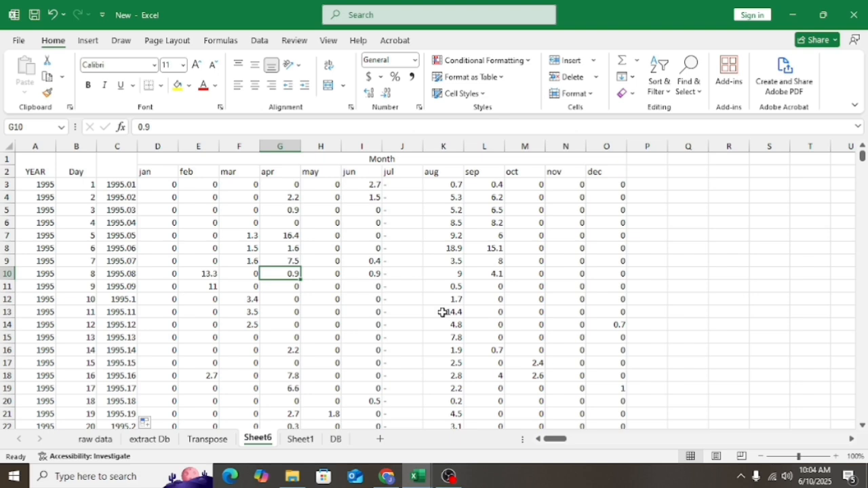
Fill the header range A1:O2 with the standard light green color.
drag(27, 167, 390, 144)
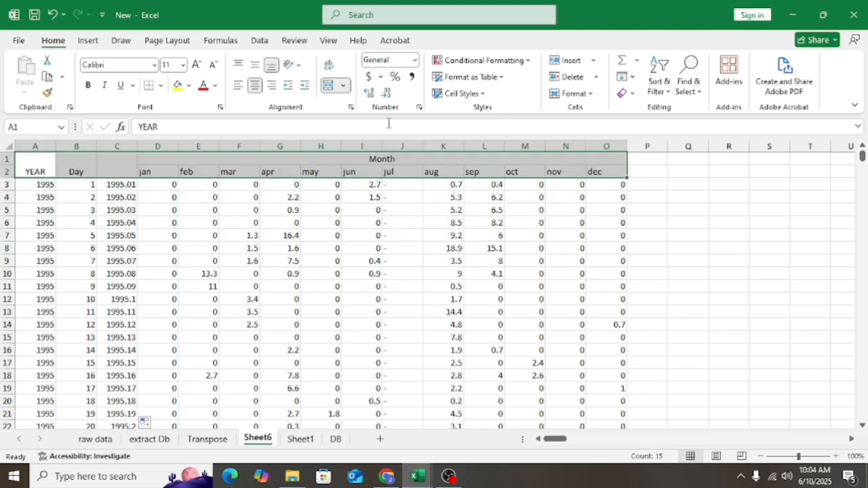
click(190, 86)
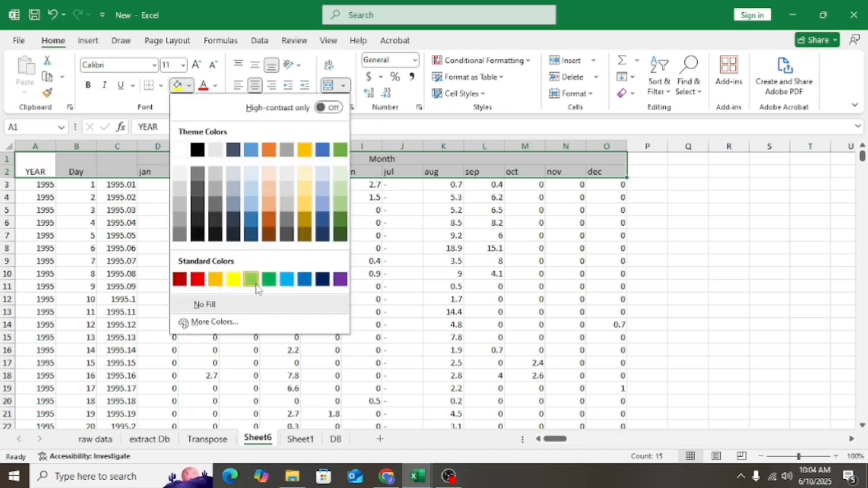
click(256, 283)
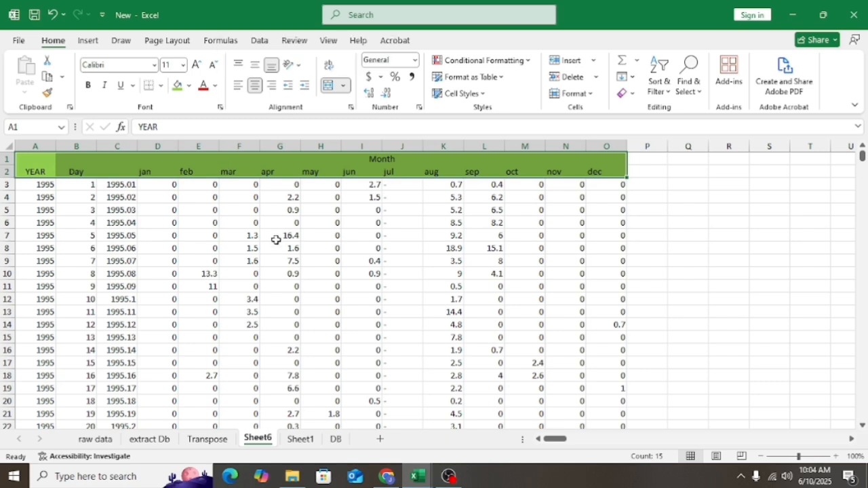
click(236, 211)
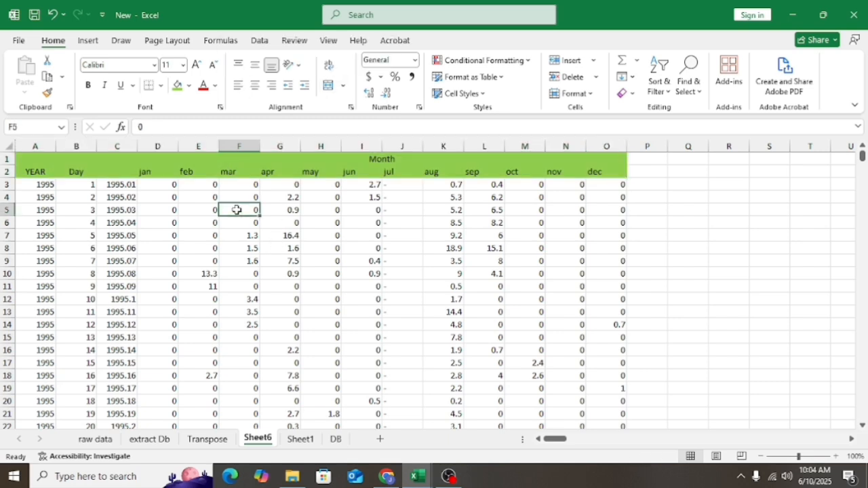
Add a new worksheet and enter the headings YEAR, Month, day and PCP in cells A1:D1.
click(380, 441)
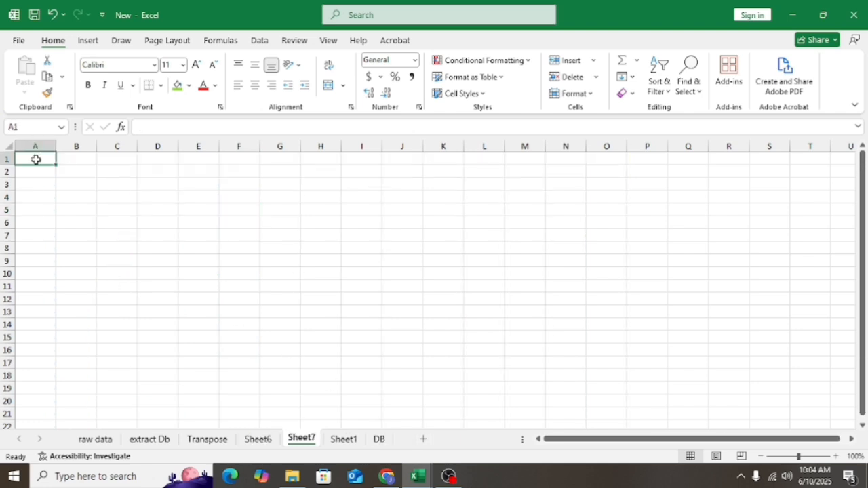
text(YEAR)
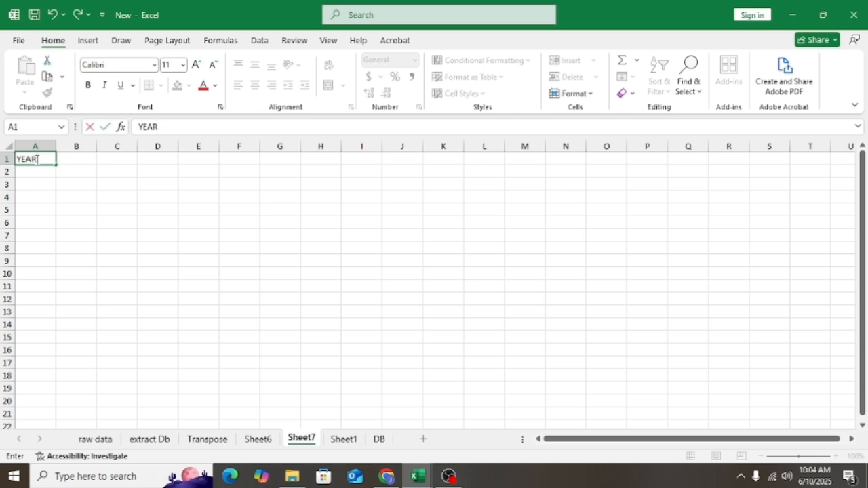
click(75, 161)
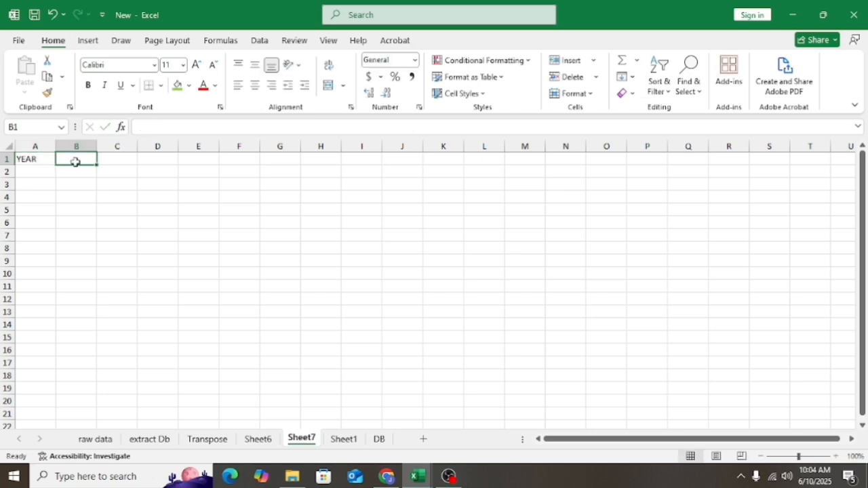
text(Mo)
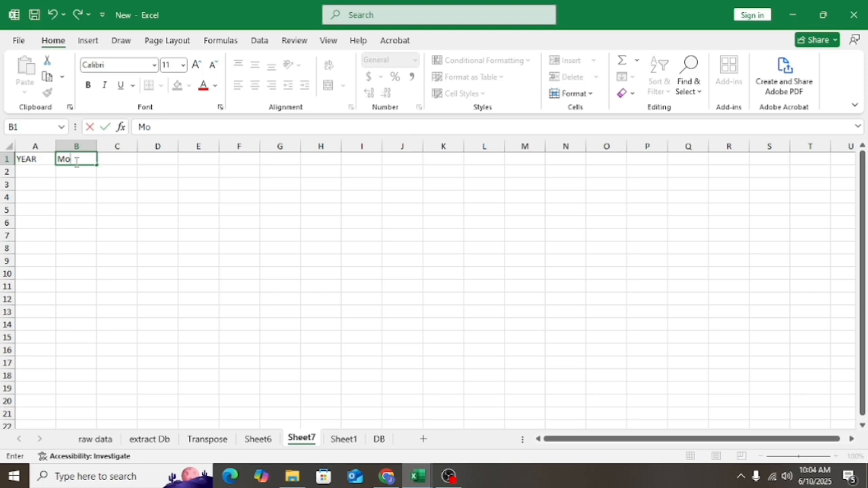
text(nth)
click(118, 162)
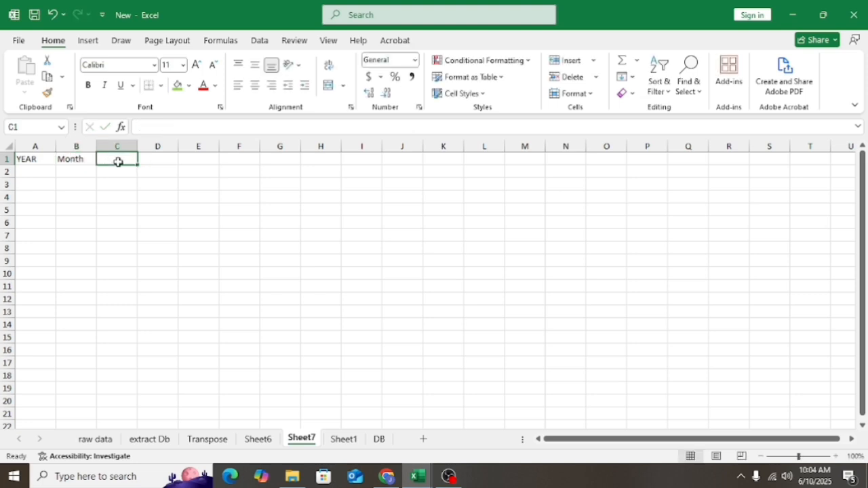
text(day)
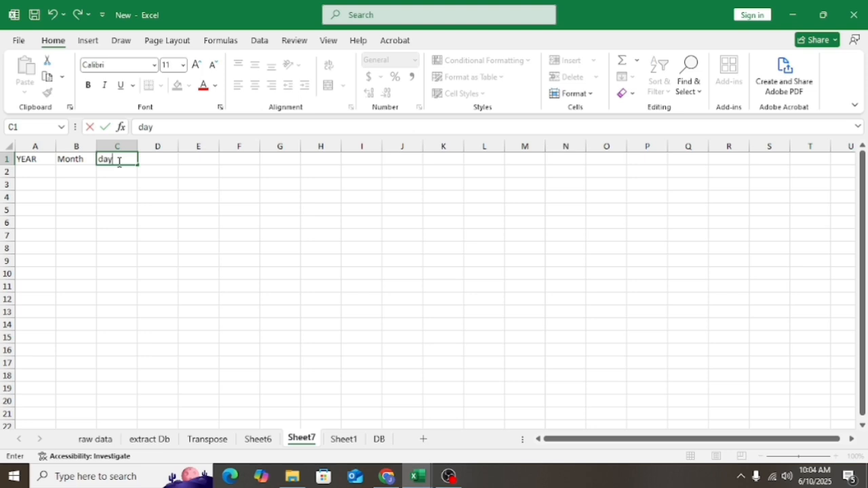
click(169, 158)
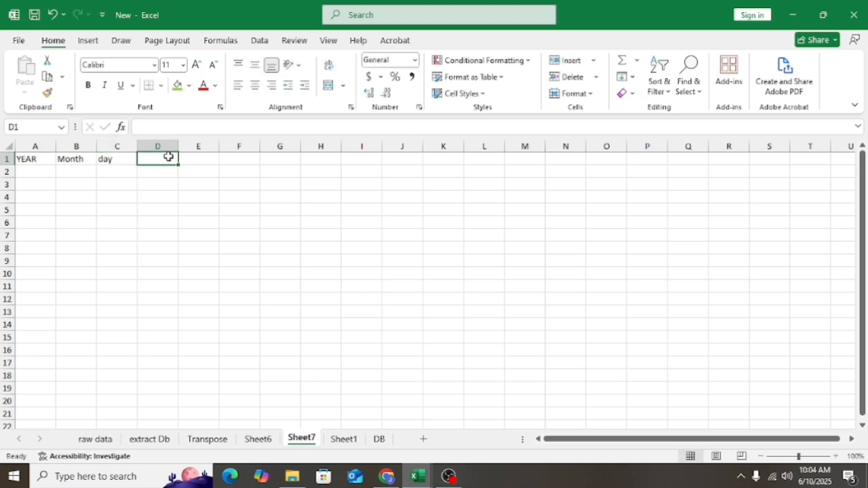
text(PCP)
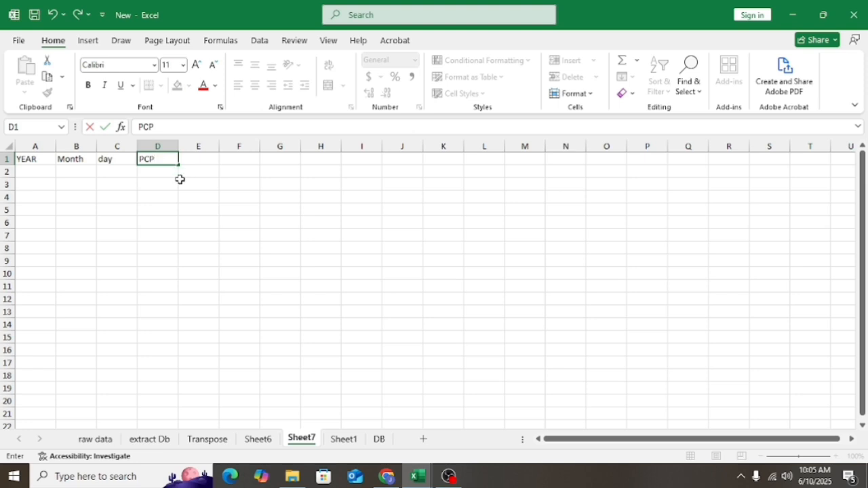
Enter the starting date values 1995, 1 and 1 in cells A2:C2 under YEAR, Month and day.
click(180, 179)
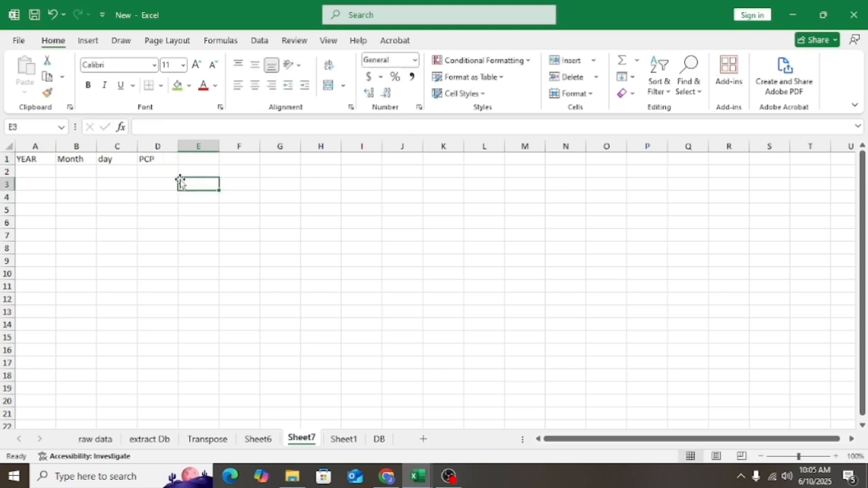
click(33, 173)
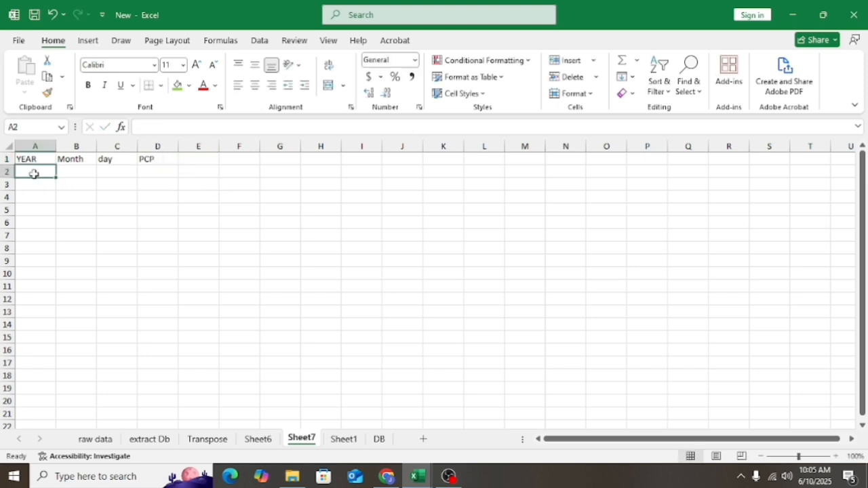
text(1995)
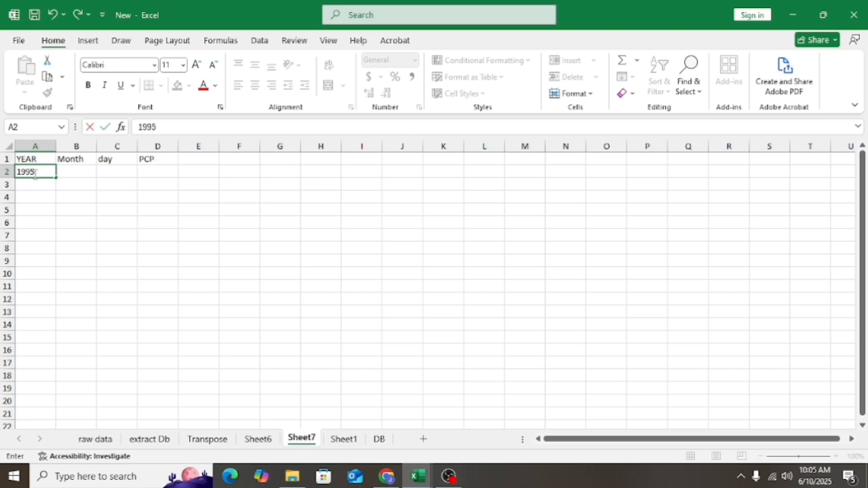
click(78, 171)
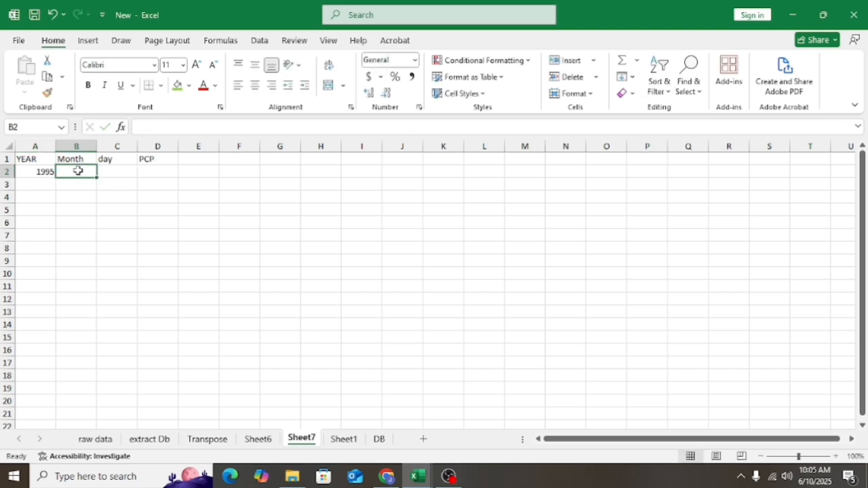
text(1)
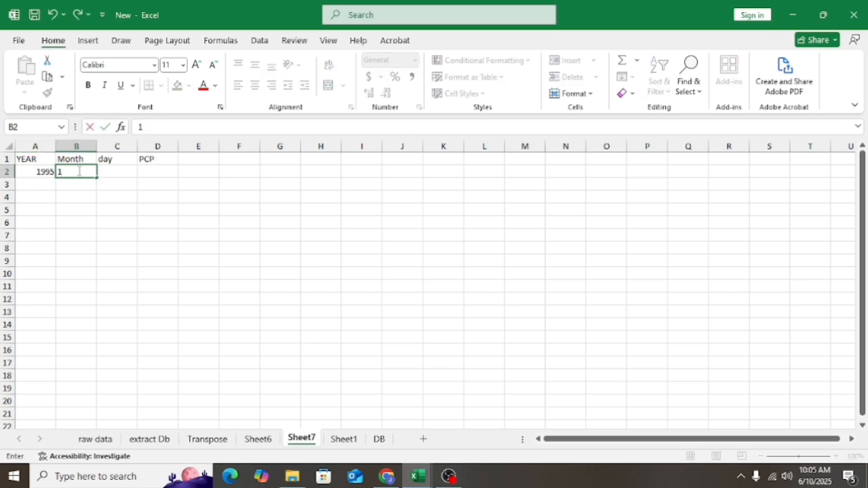
click(118, 171)
text(1)
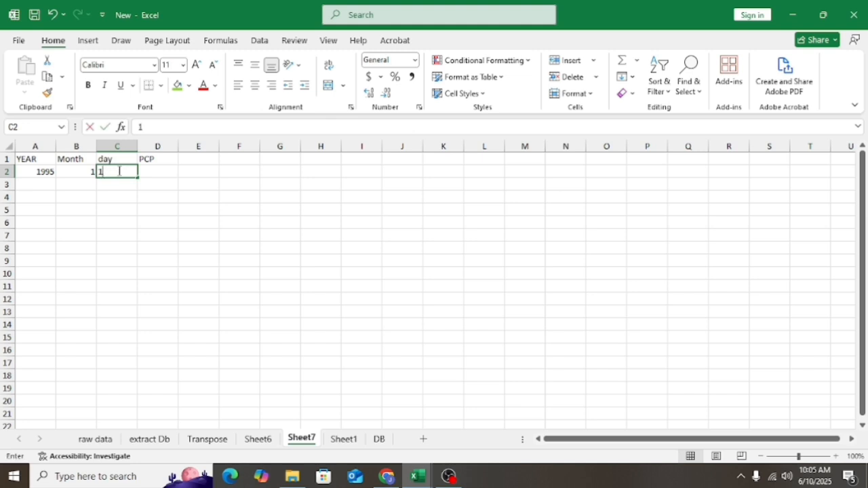
click(121, 213)
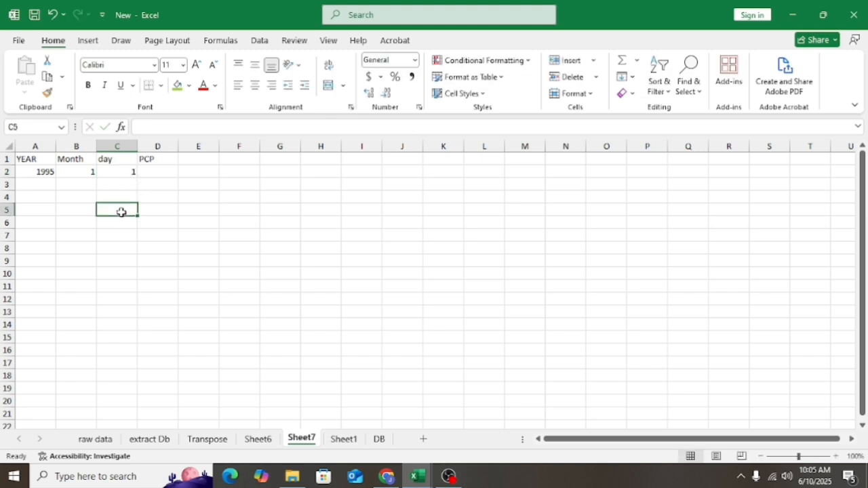
Enter the formula =IF(C2>=31,1,C2+1) in cell C3 to count the days and restart after 31.
click(120, 183)
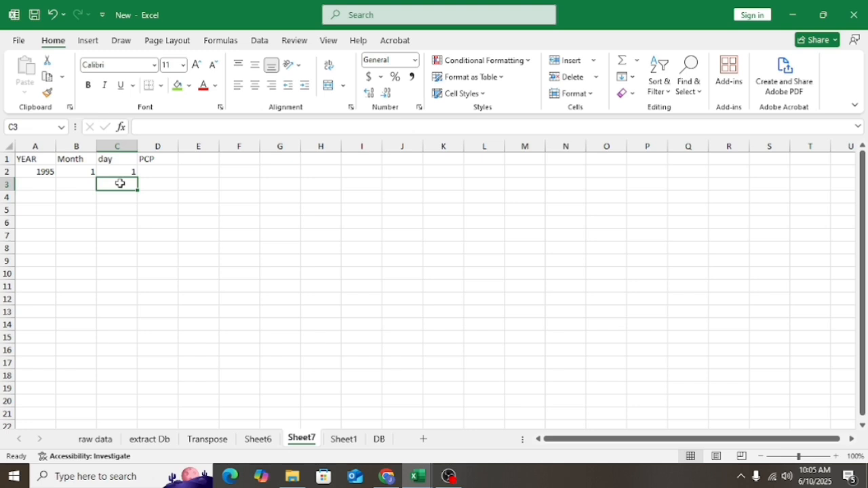
text(=)
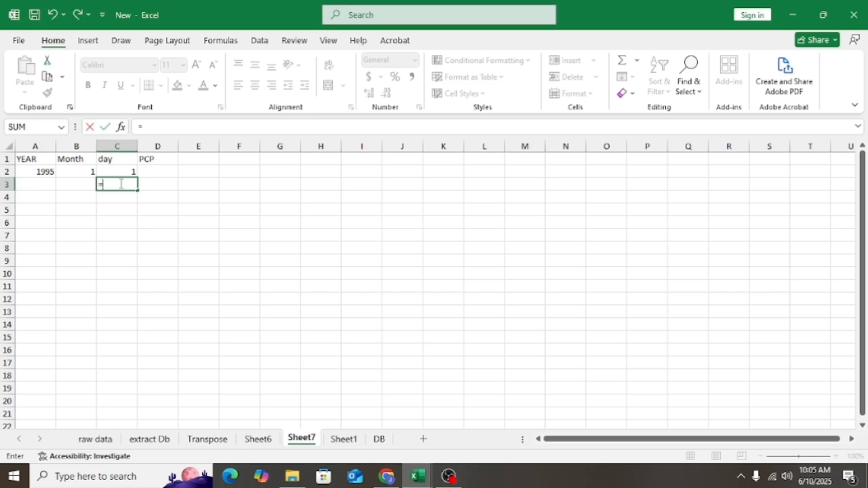
text(IF)
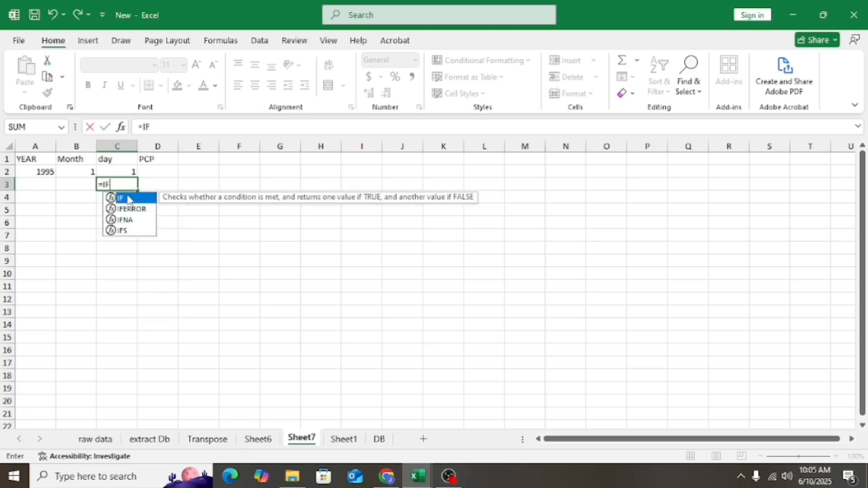
text(()
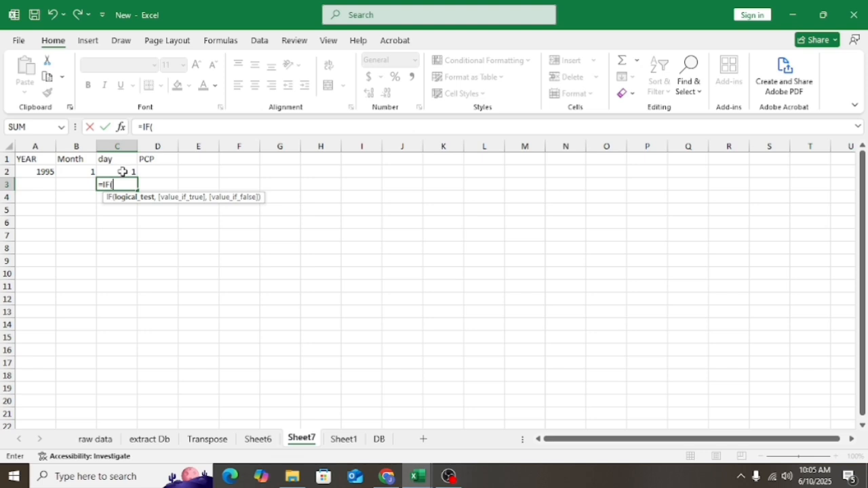
click(123, 172)
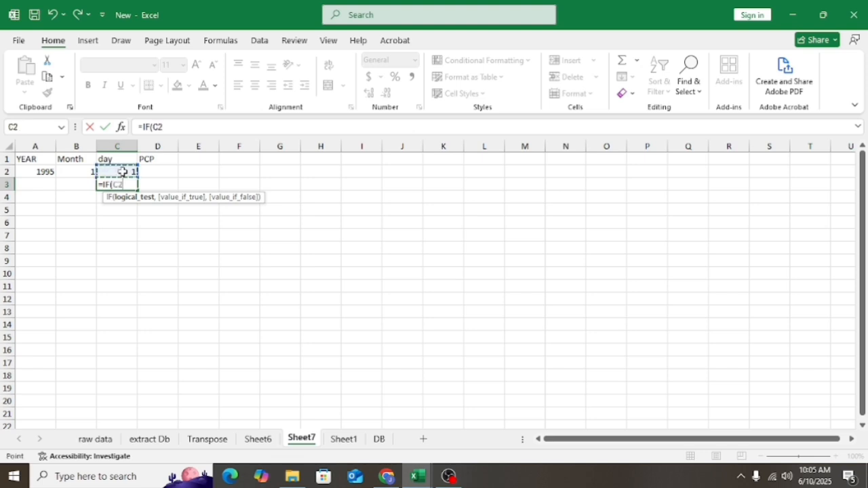
text(>=31,1)
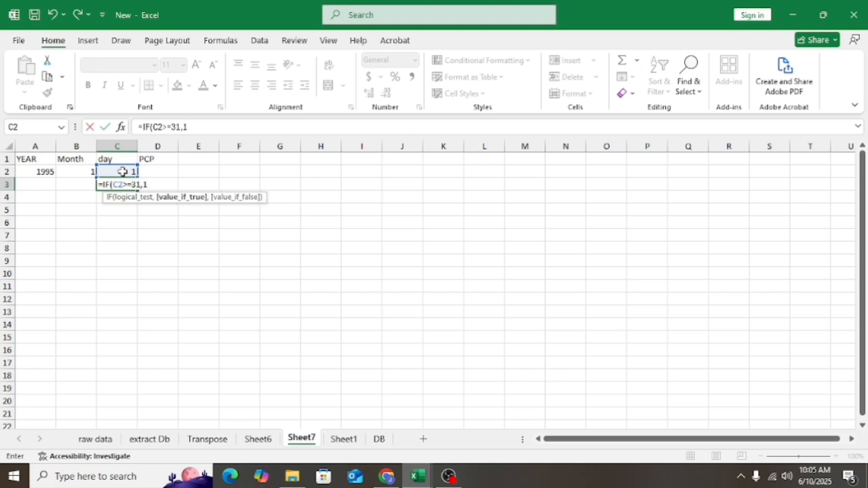
text(,)
click(123, 172)
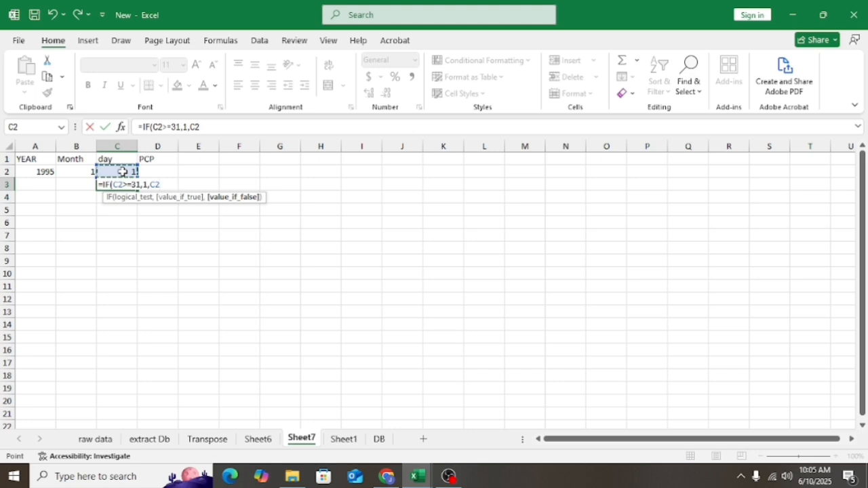
text(+1))
key(ctrl+Return)
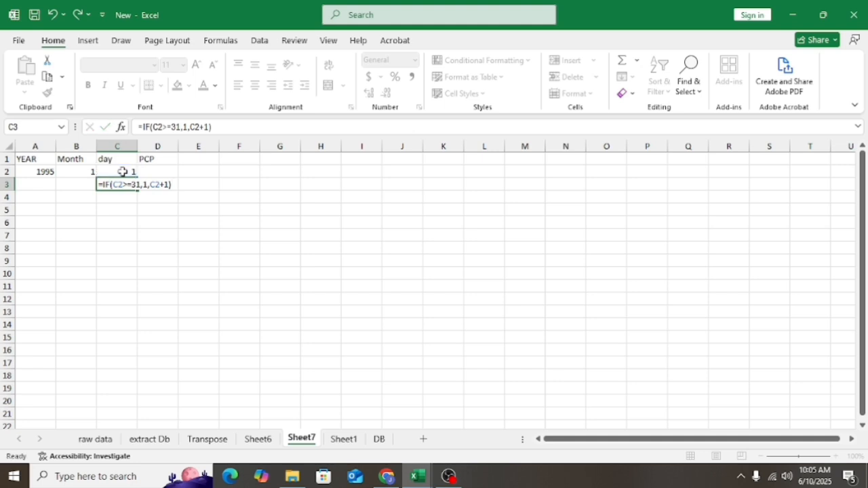
Start the month formula in cell B3 with an IF and AND test for B2=12 and C2>=31.
click(90, 186)
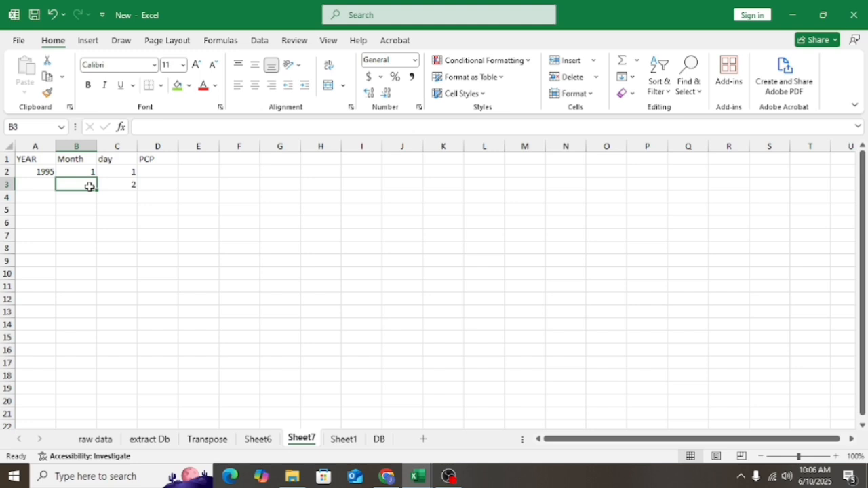
double_click(90, 186)
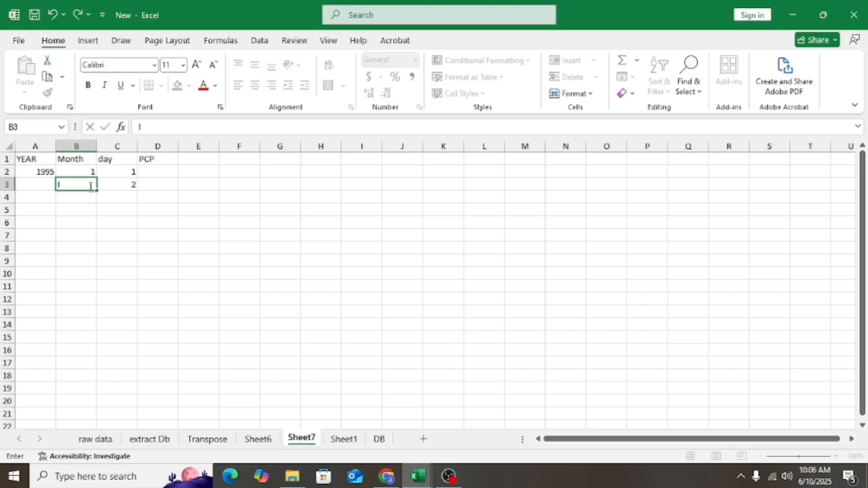
text(=IF)
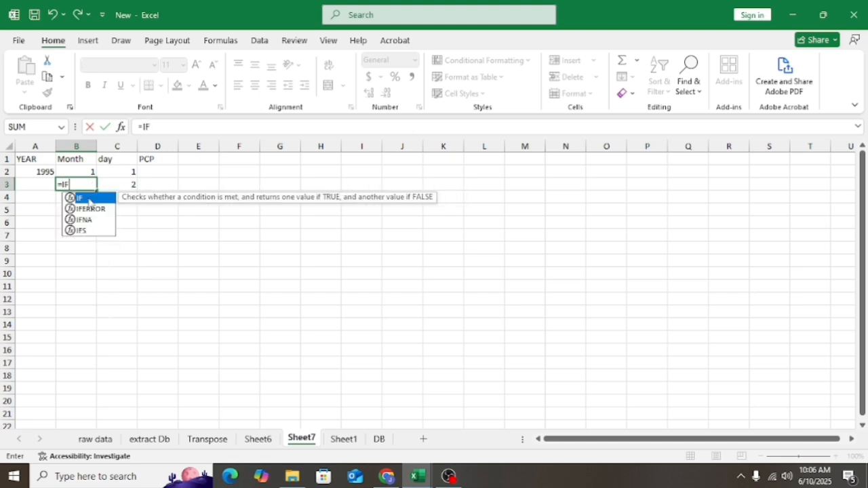
double_click(89, 201)
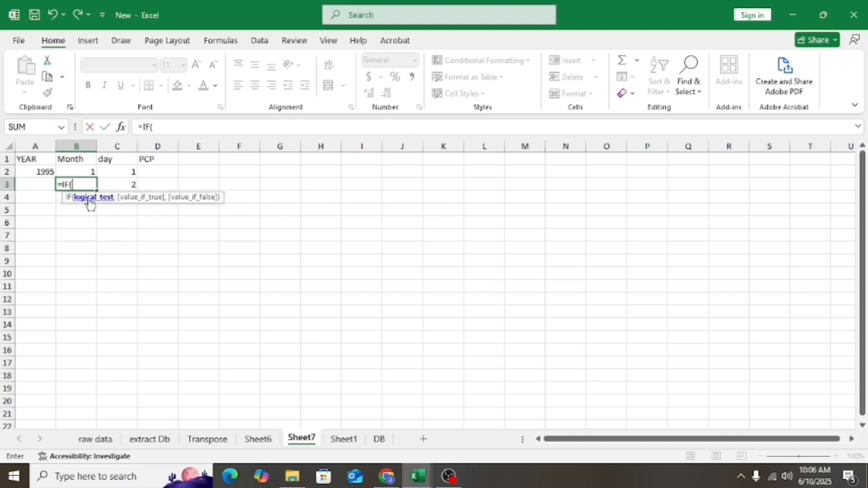
text(AN)
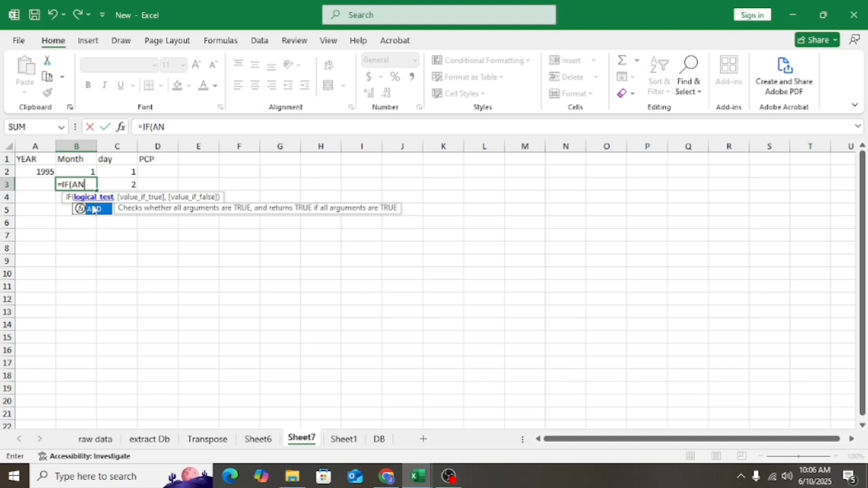
double_click(98, 209)
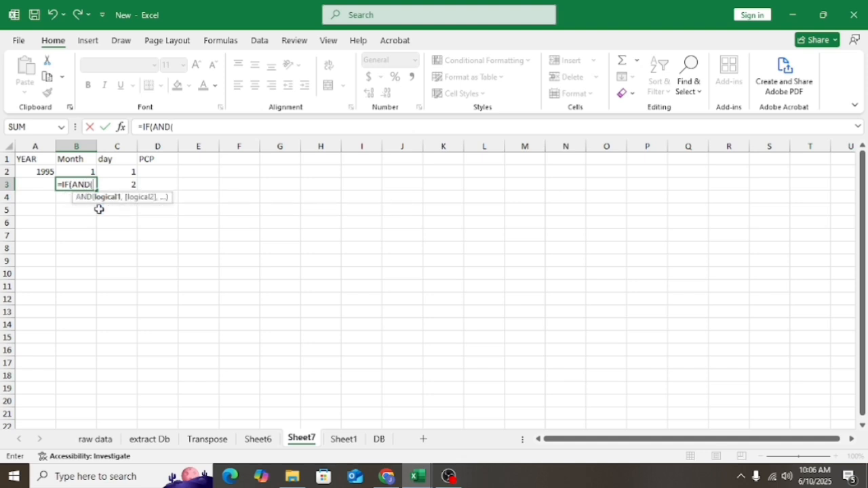
click(87, 171)
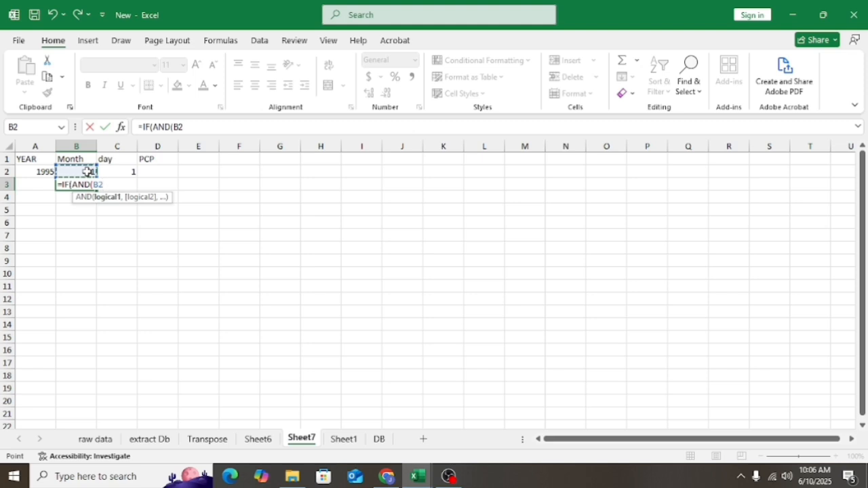
text(=12,)
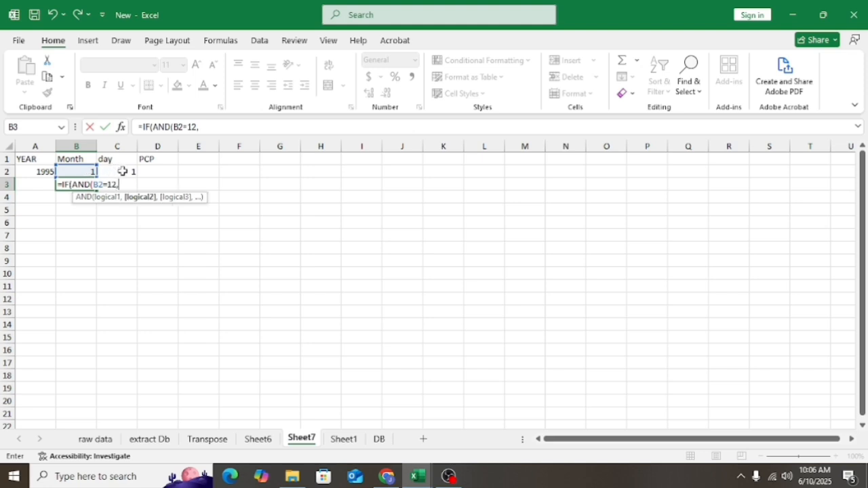
click(122, 171)
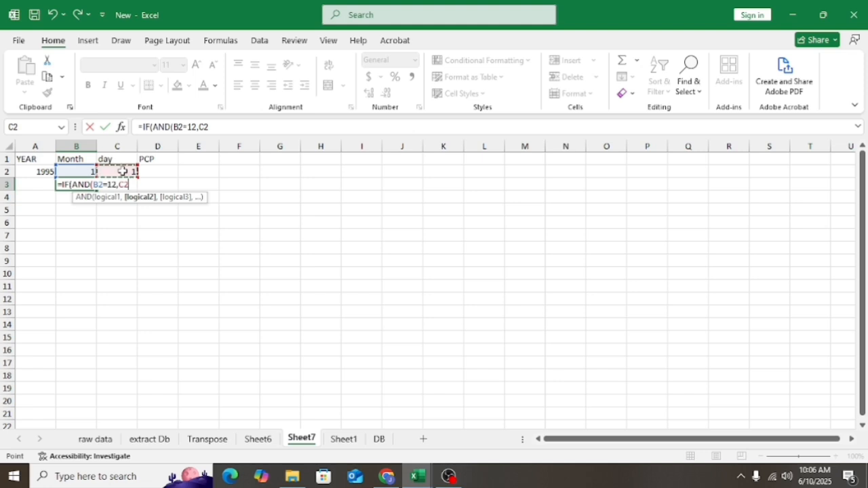
text(+)
key(BackSpace)
text(>=31)
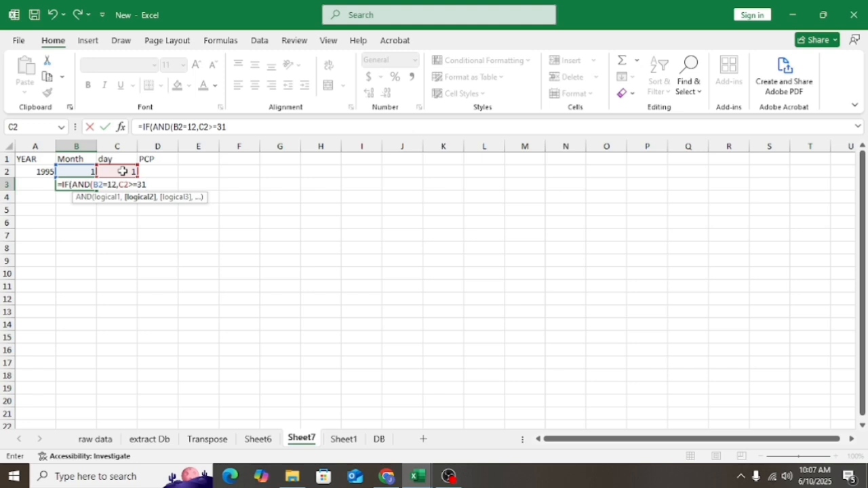
Change the month condition in B3 to B2>=12, close the AND test and return 1 when it is true.
click(110, 181)
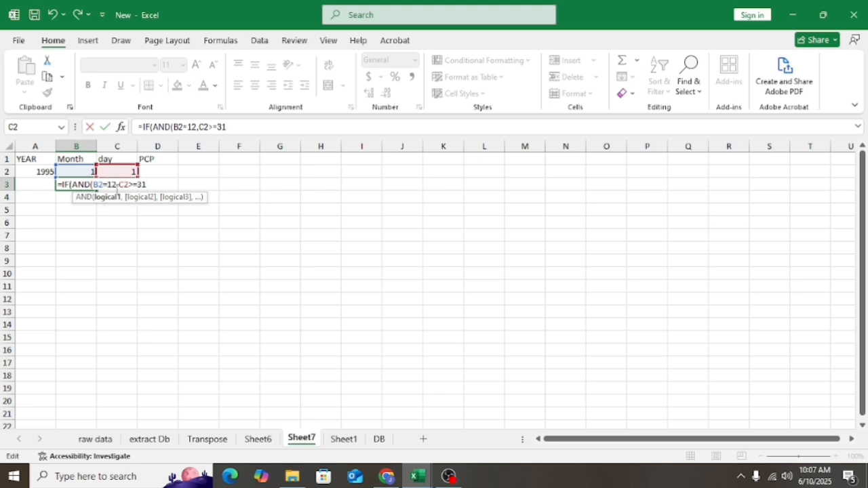
key(Left)
text(>)
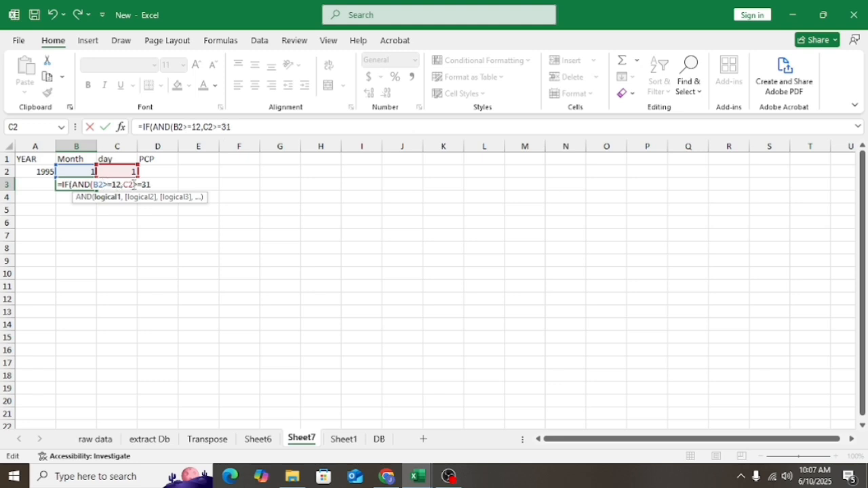
click(150, 184)
text())
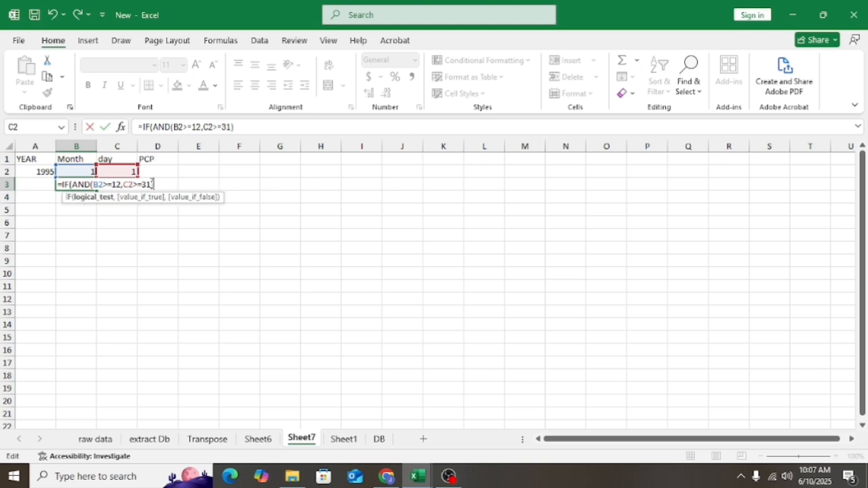
text(,)
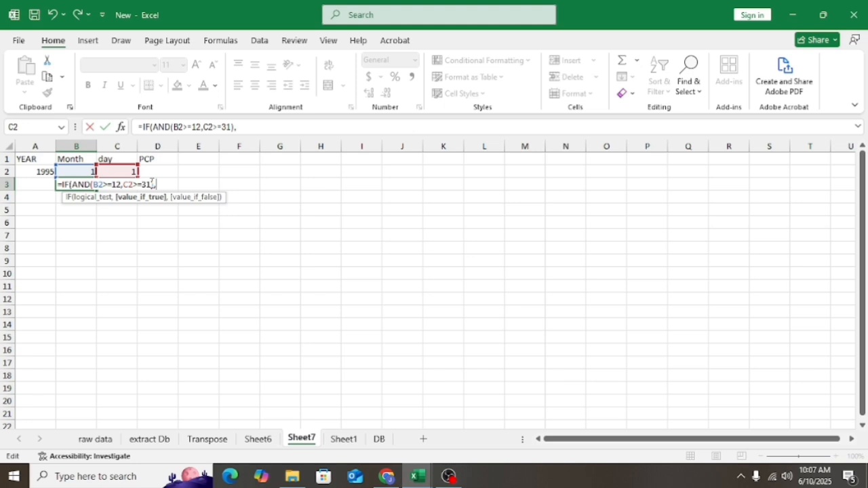
text(1)
text(,)
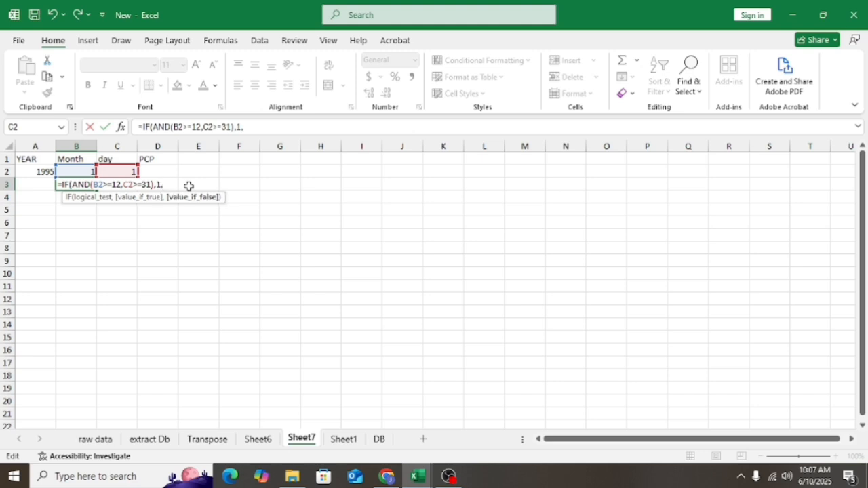
Complete the month formula in B3 with the nested IF(C2>=31,B2+1,B2) as its false result.
text(IF)
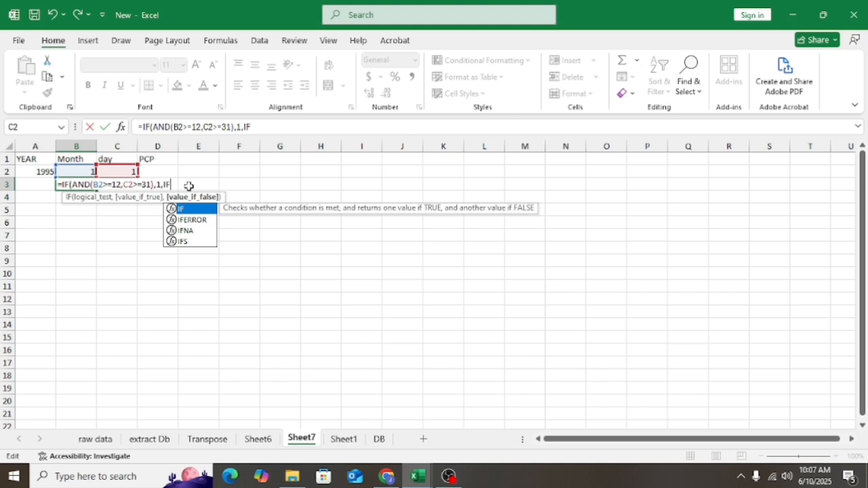
text(()
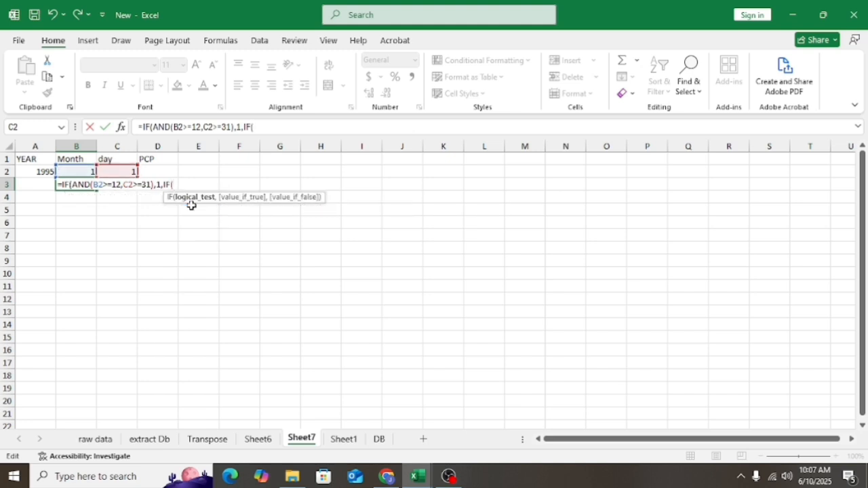
click(121, 173)
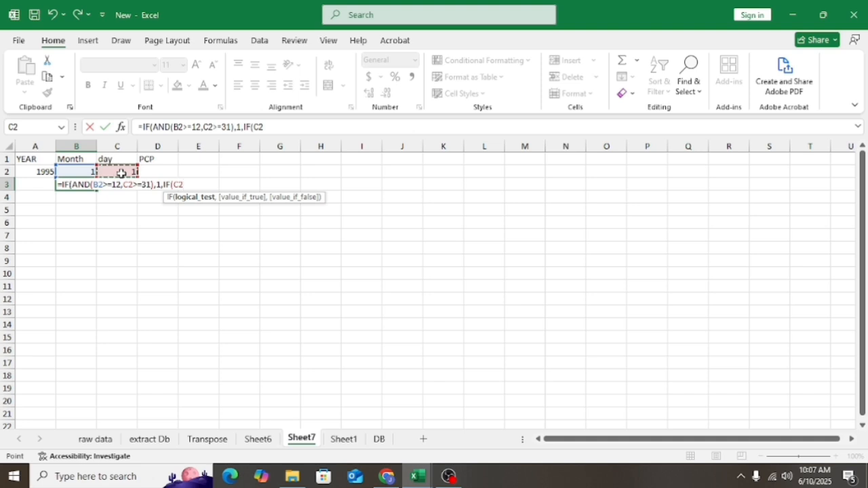
text(>=)
text(31,)
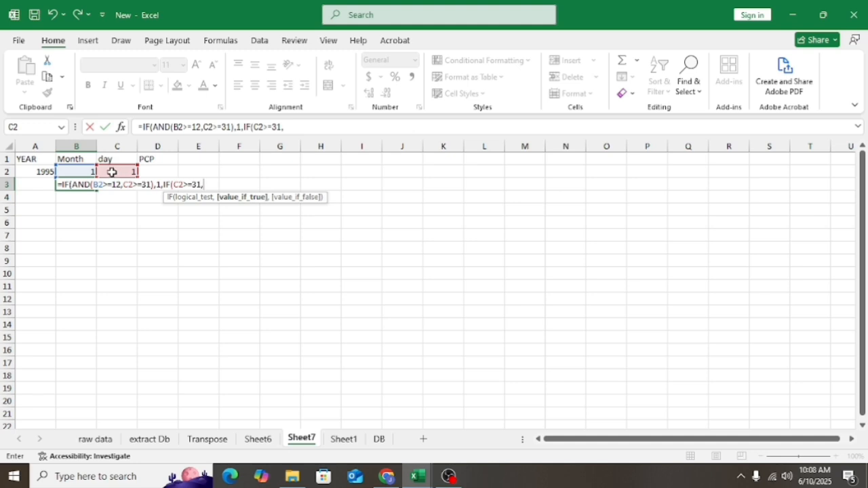
click(79, 170)
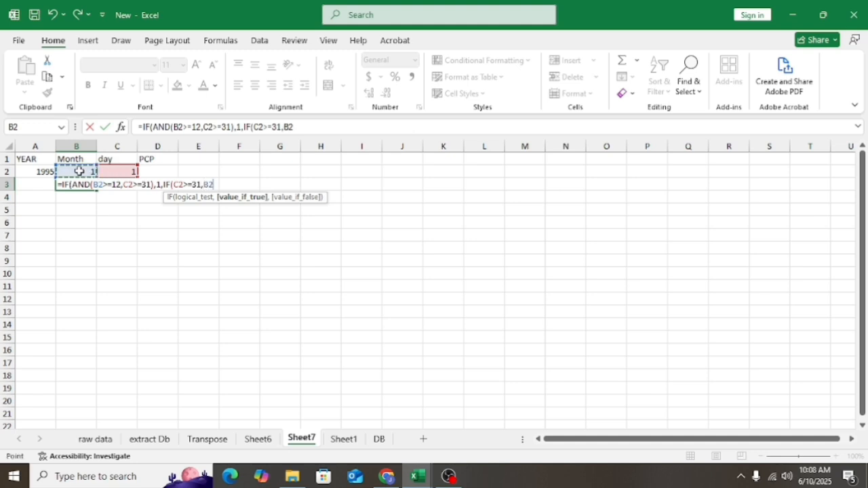
text(+1,)
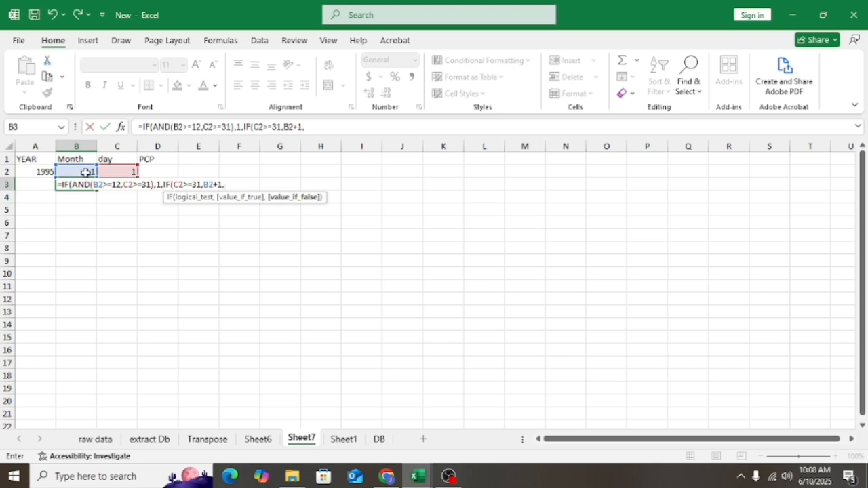
click(80, 171)
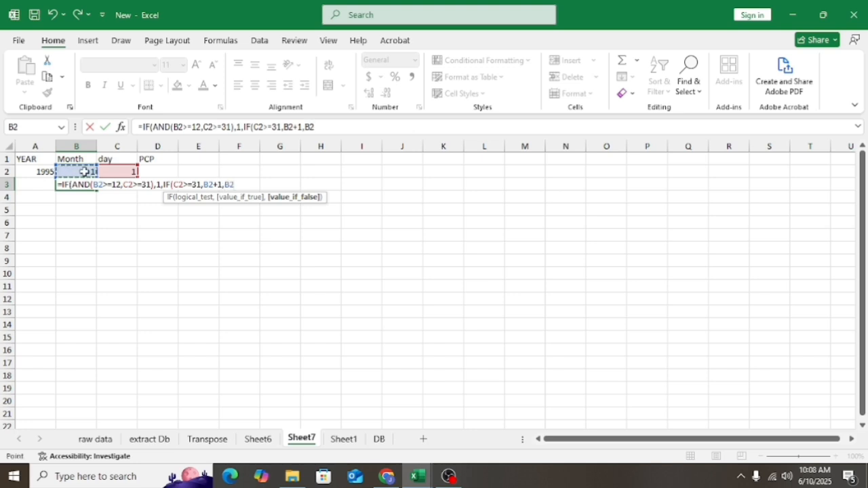
text())
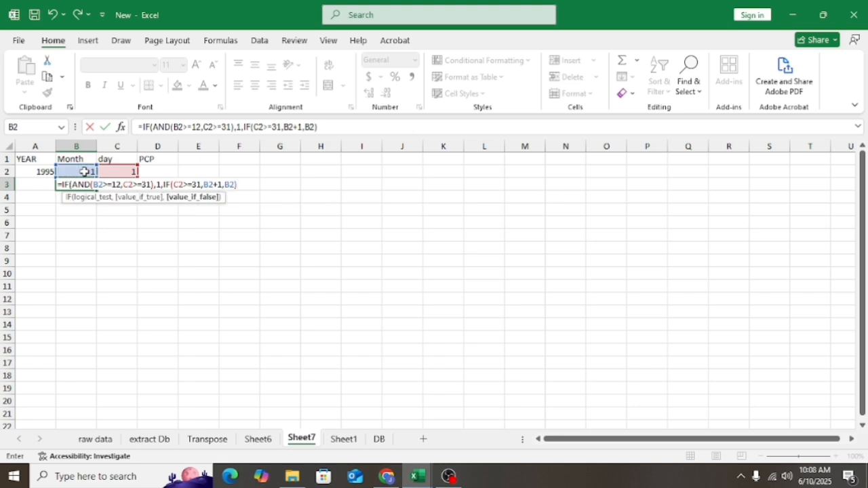
text())
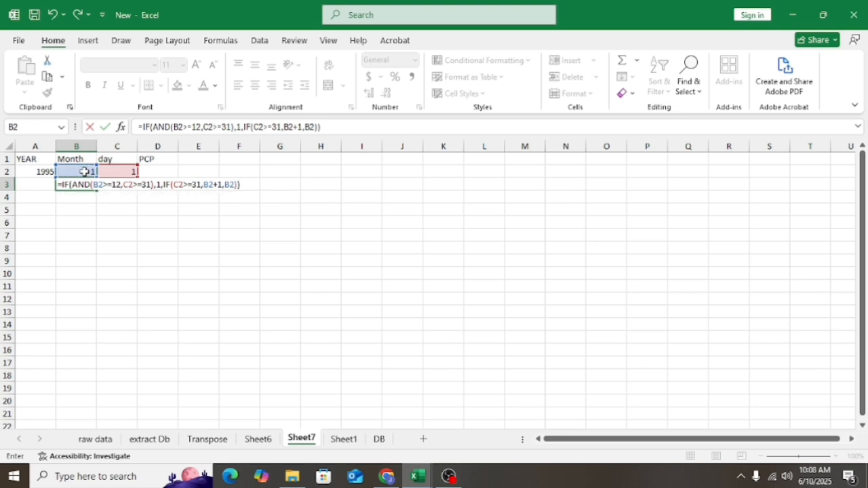
key(Return)
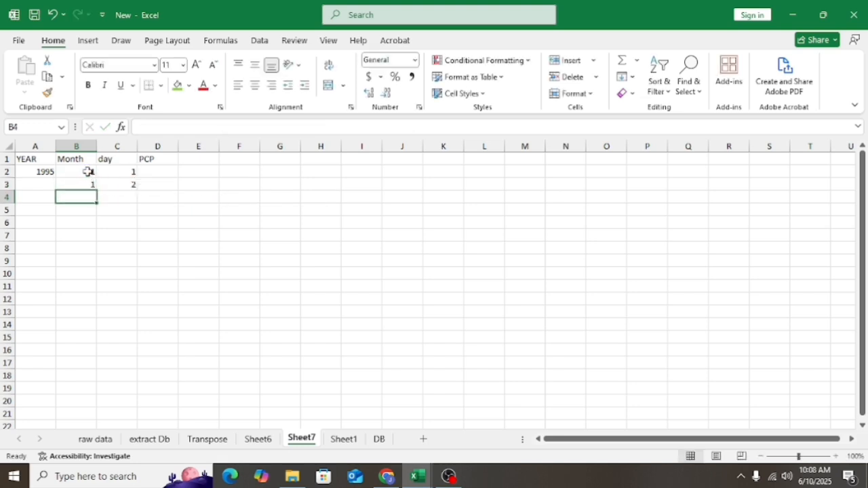
Start the year formula in cell A3 with an IF and the test AND(B2>12,C2>=31).
click(44, 187)
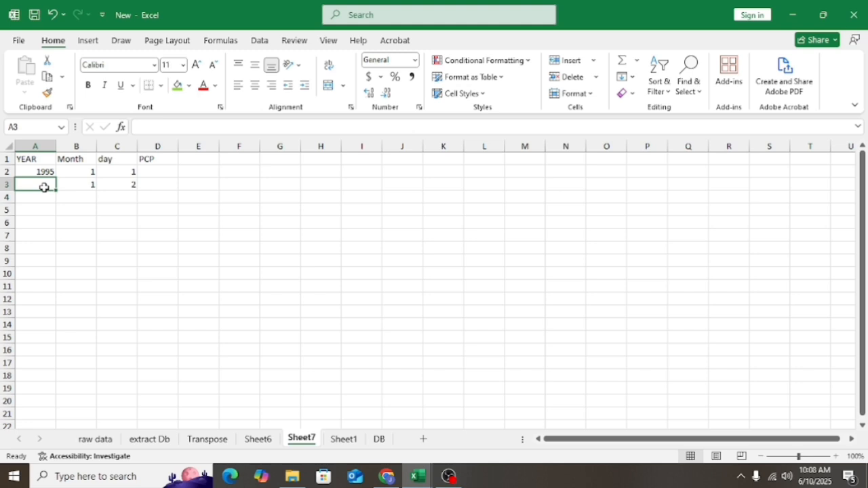
click(89, 183)
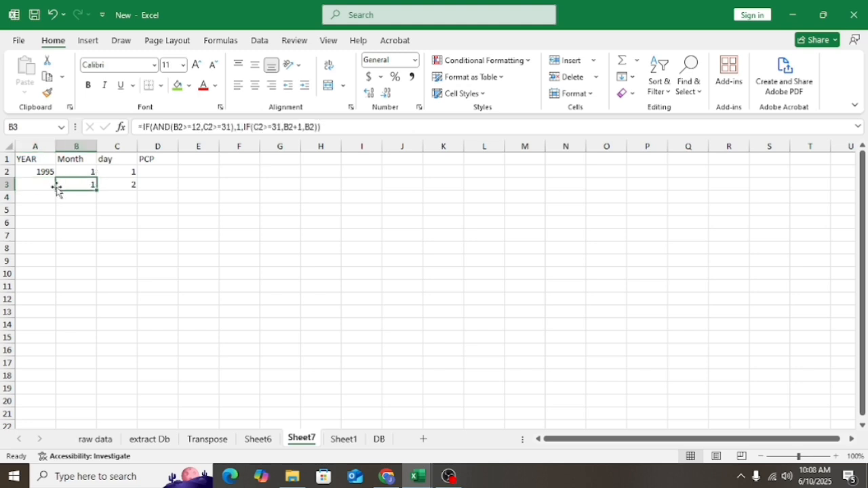
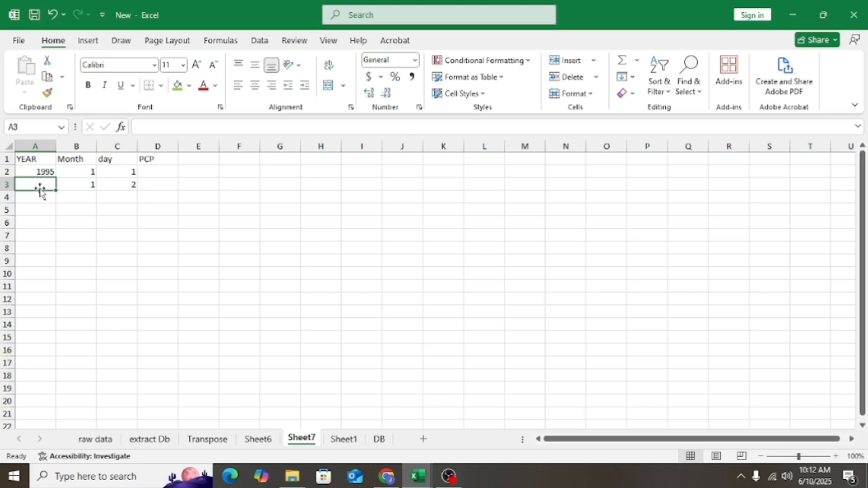
text(=IF)
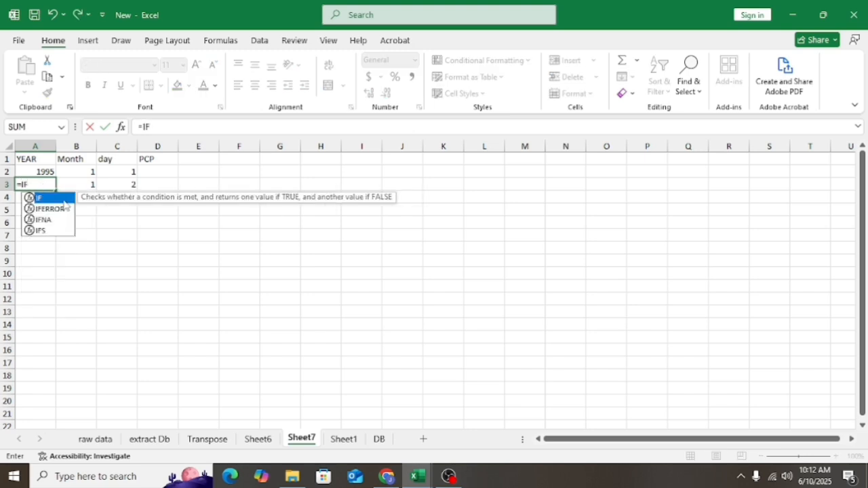
text(()
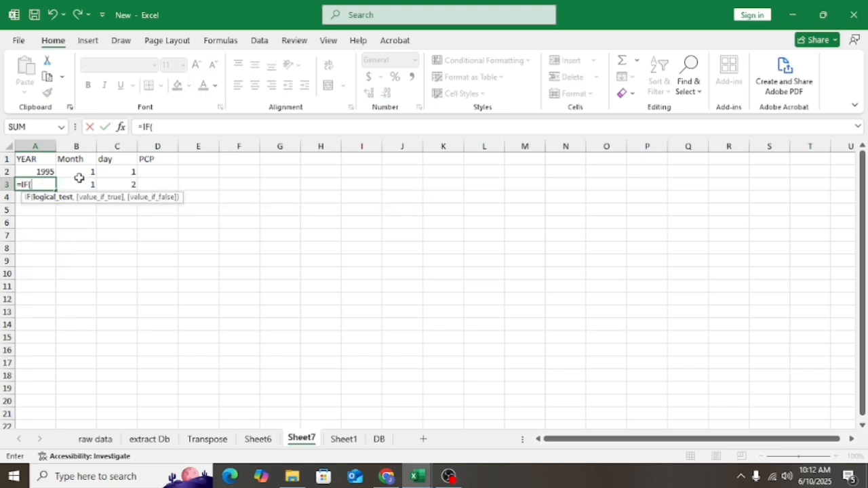
text(AND)
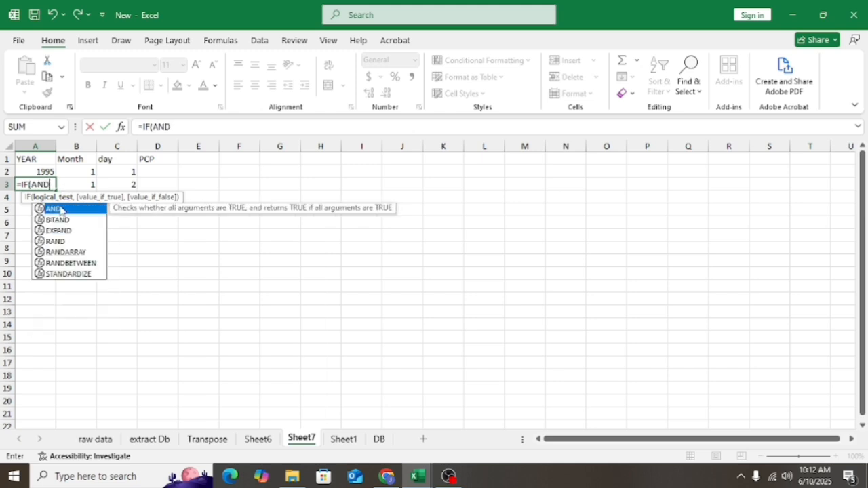
double_click(60, 208)
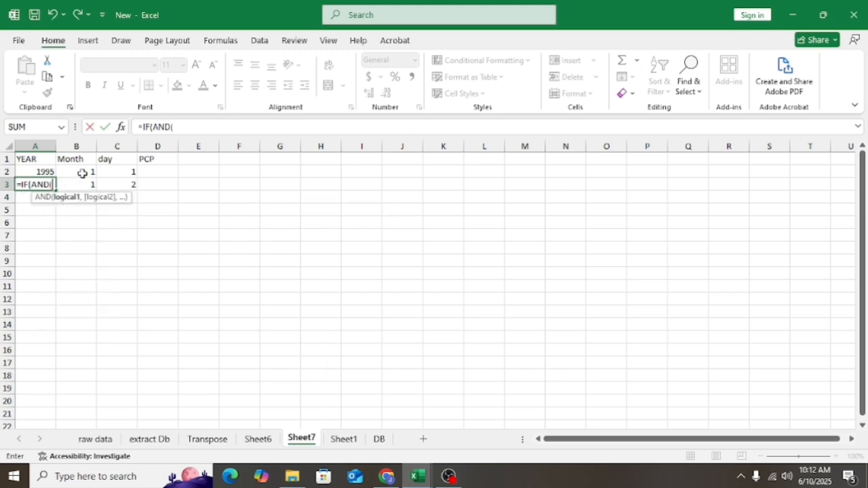
click(82, 174)
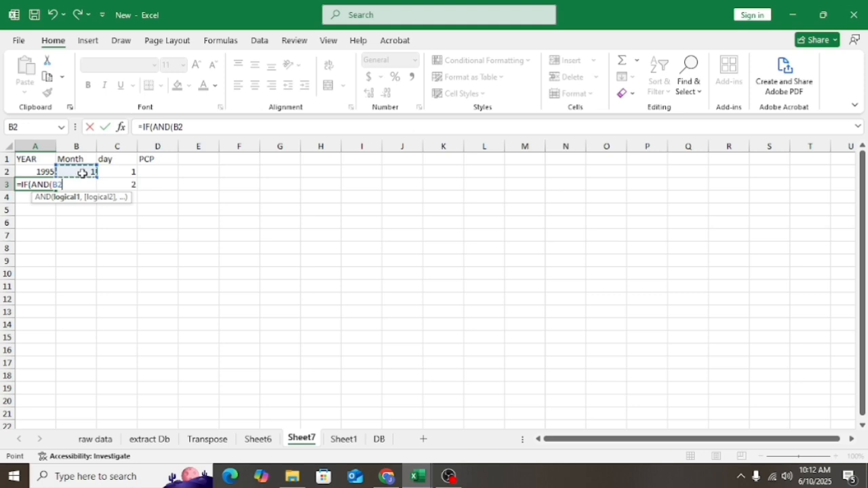
text(>12,)
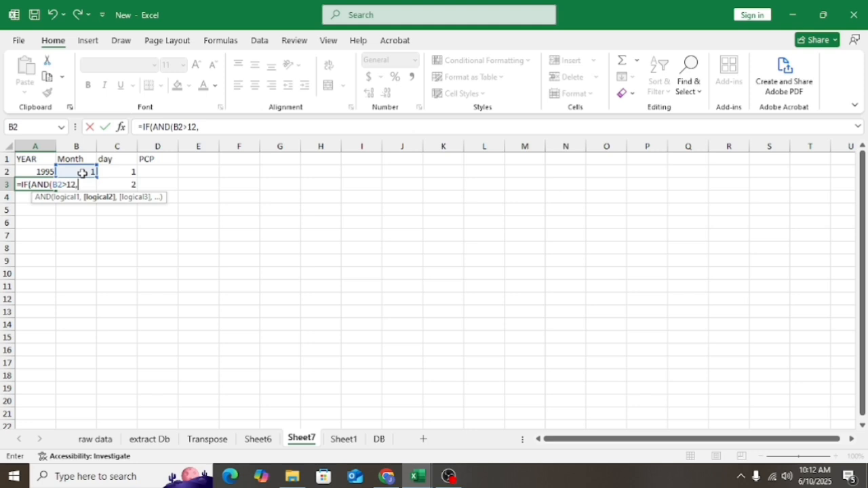
click(122, 174)
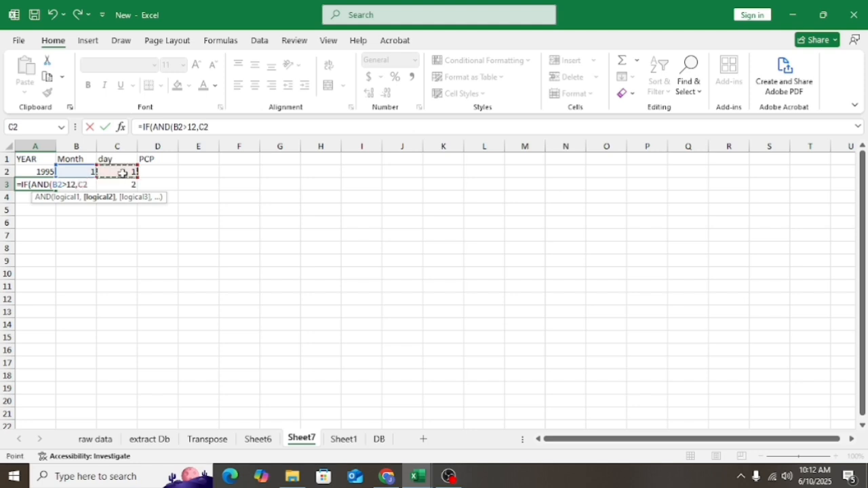
text(>=31)
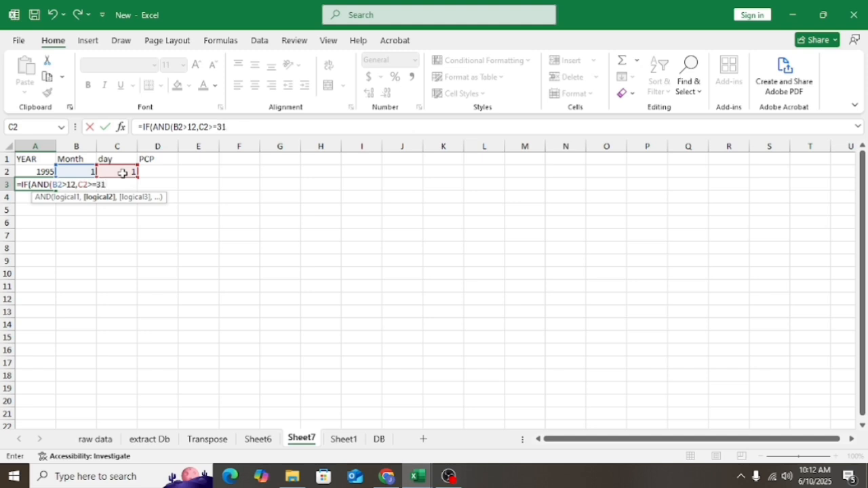
text())
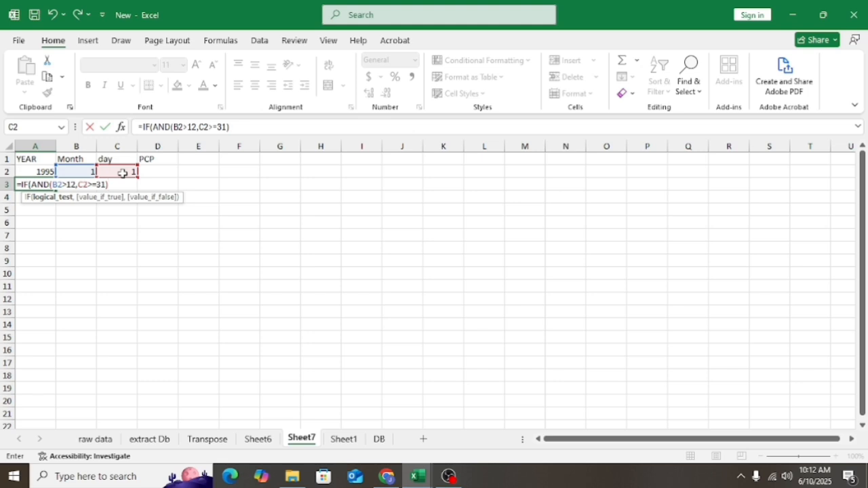
text(,)
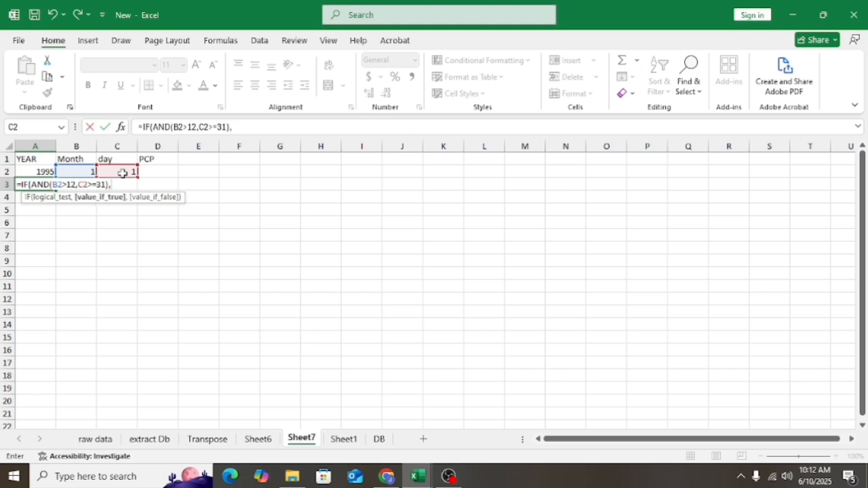
Finish the year formula in A3 so it returns A2+1 when the test is true and A2 otherwise.
click(41, 172)
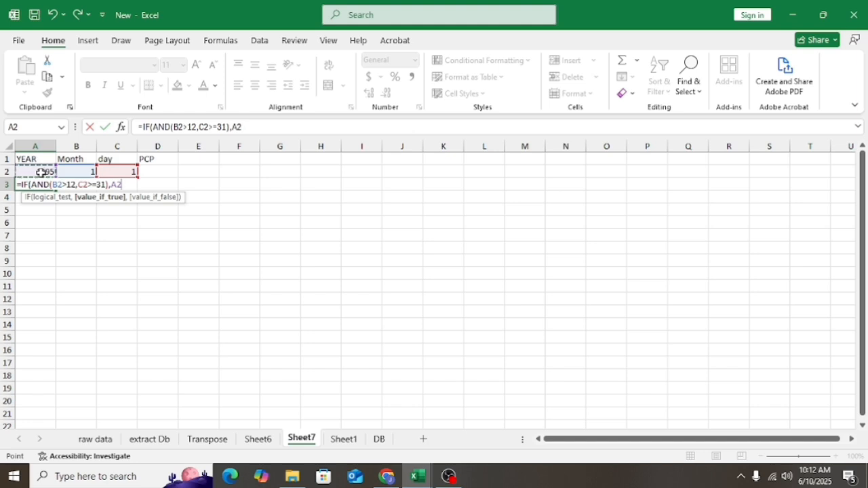
text(+1,)
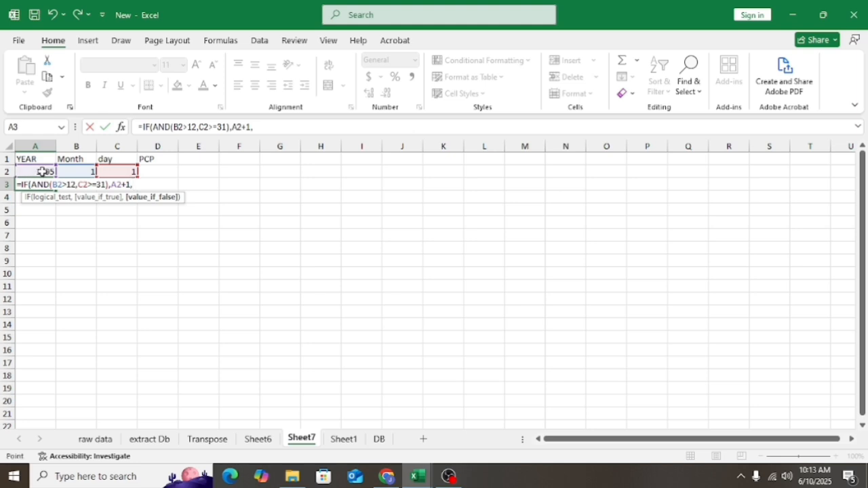
click(42, 172)
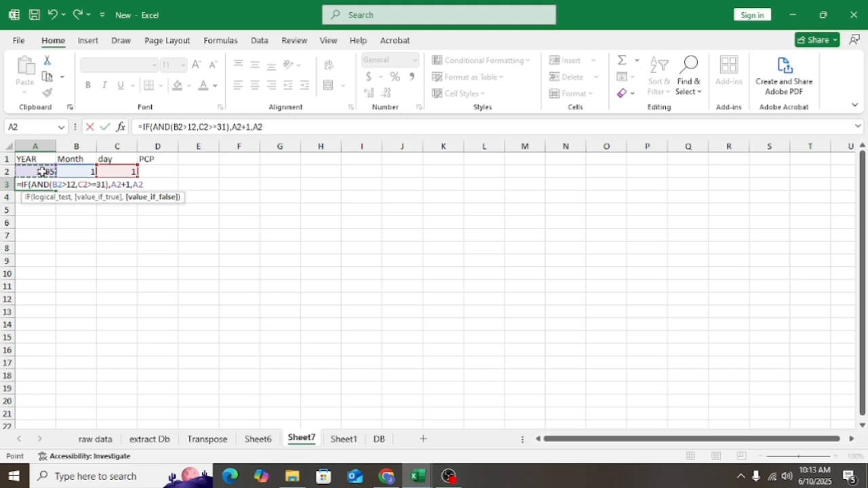
text())
key(ctrl+Return)
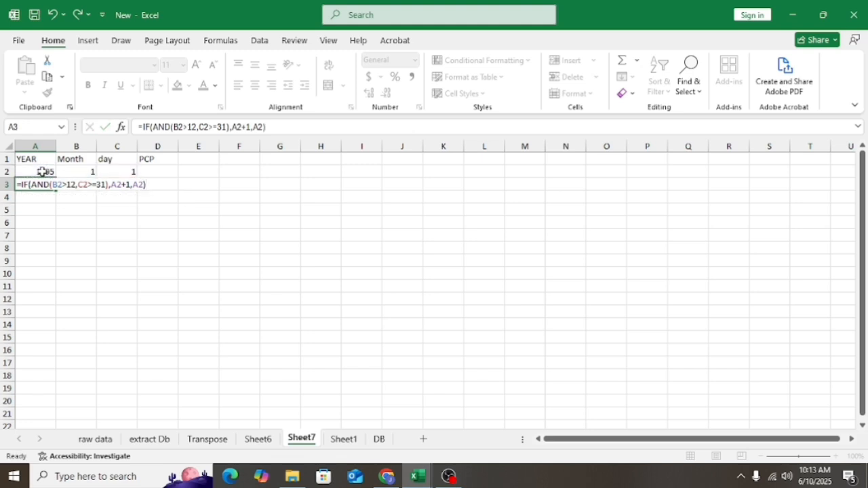
key(Return)
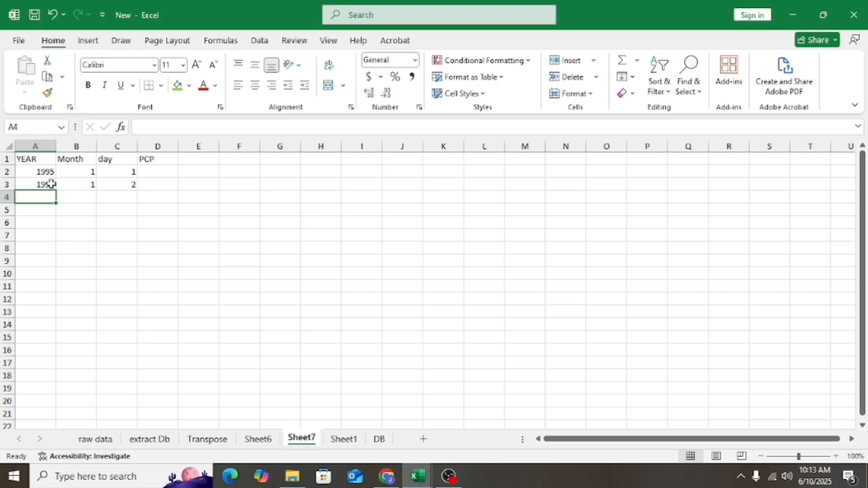
Review the year, month and day formulas in cells A3, B3 and C3.
click(47, 187)
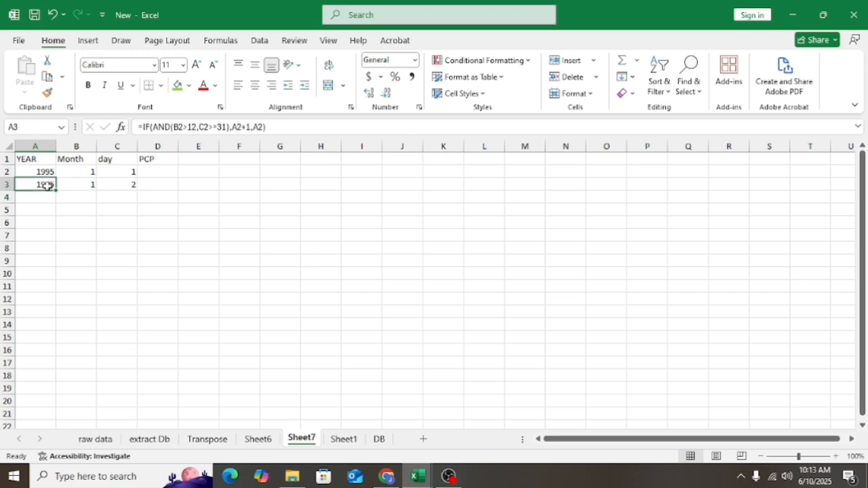
drag(47, 185, 88, 179)
click(88, 180)
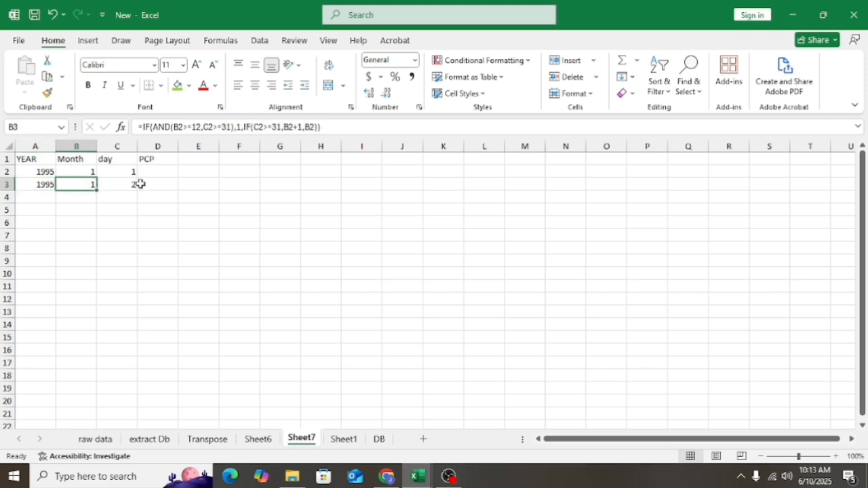
click(133, 183)
click(45, 184)
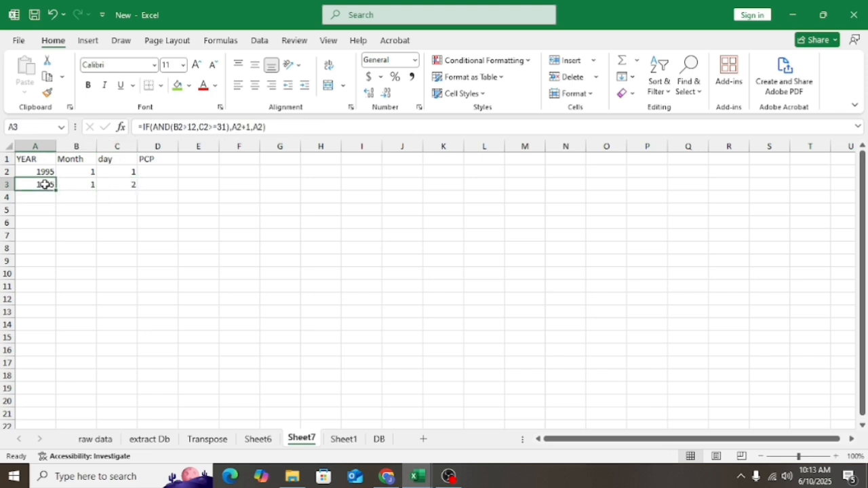
drag(45, 185, 129, 186)
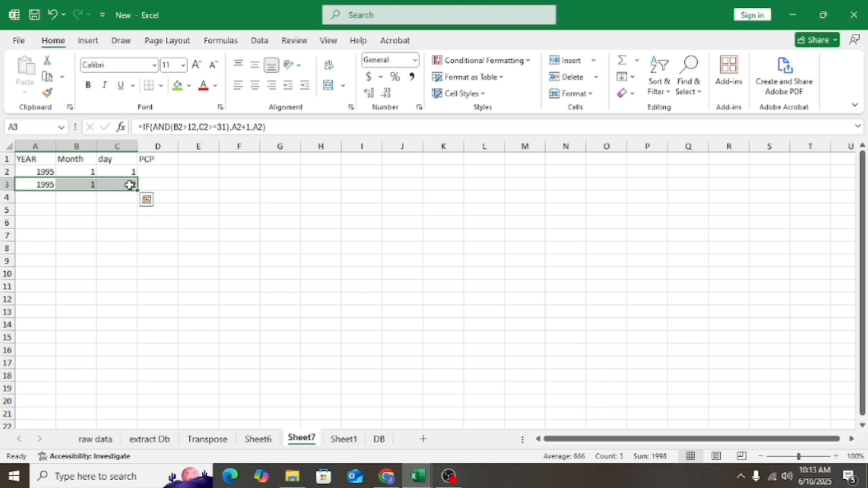
Calculate the number of days in 25 years, ignoring leap days, with a formula in cell M1.
click(519, 158)
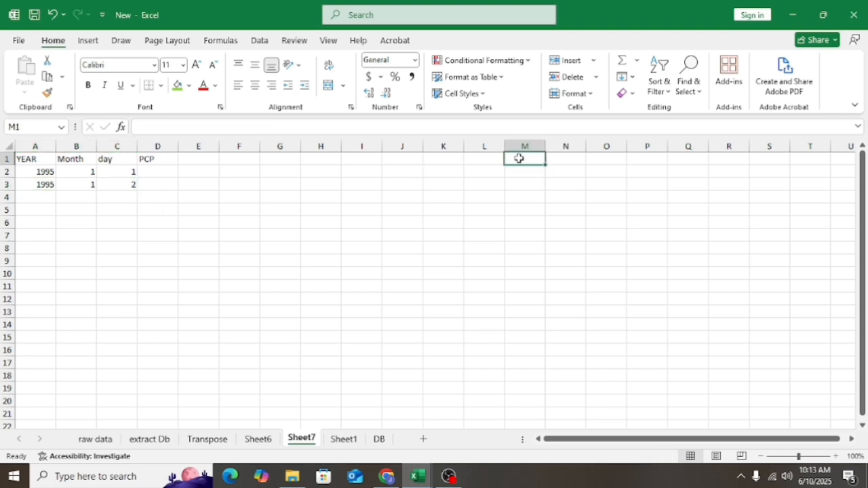
text(=)
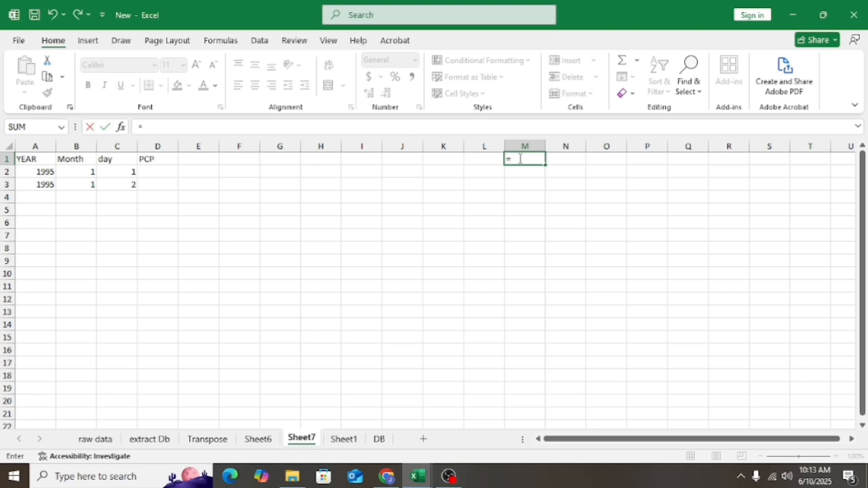
text(25)
key(Return)
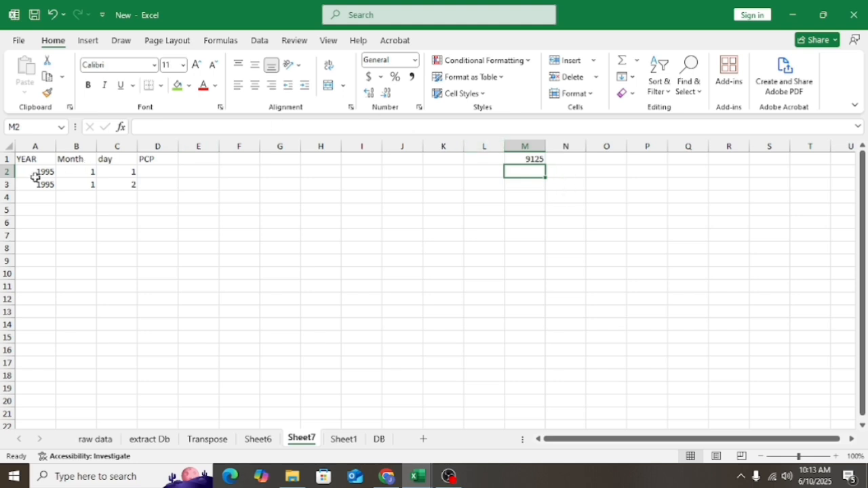
Fill the year, month and day formulas from A3:C3 down through row 3743.
mouse_move(35, 183)
mouse_down()
mouse_move(165, 192)
mouse_move(129, 184)
mouse_move(145, 199)
mouse_move(72, 485)
mouse_move(24, 486)
mouse_move(36, 486)
mouse_up()
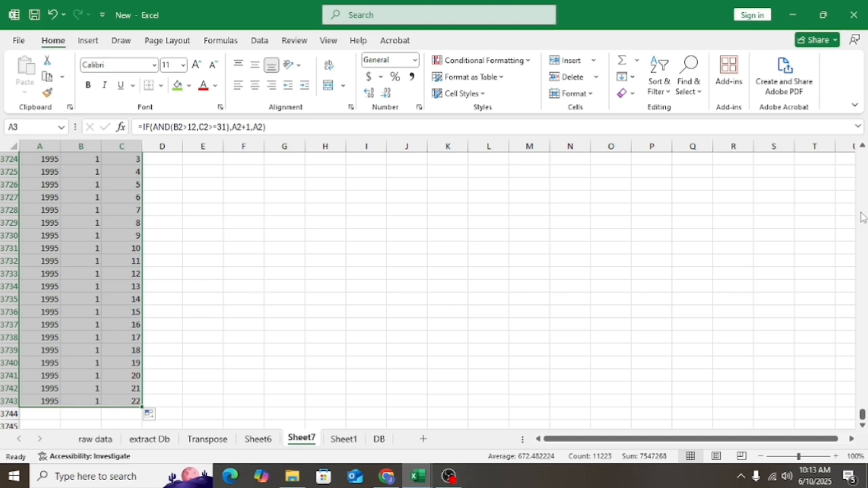
drag(862, 413, 864, 82)
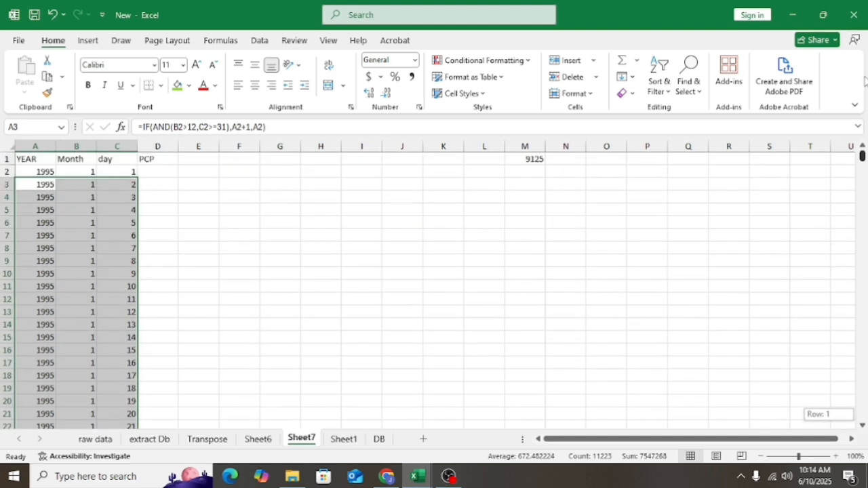
Correct the year formula in A3 to test B2>=12 and refill the A3:C3 formulas down the table.
click(42, 184)
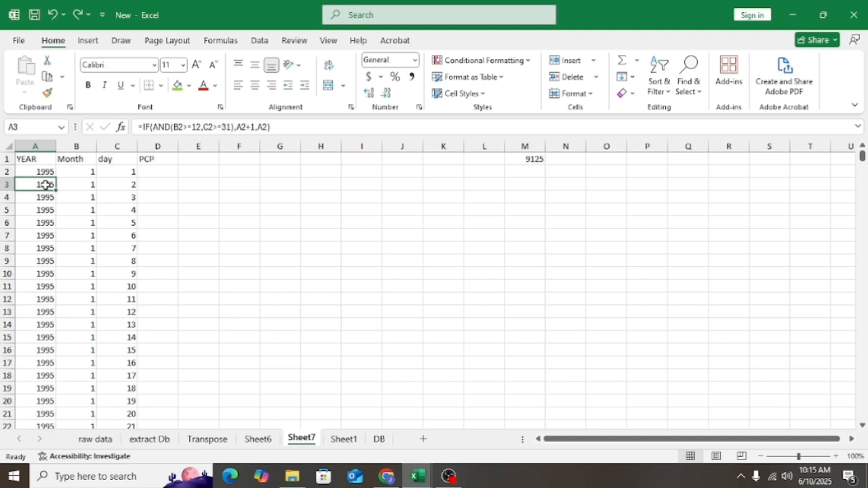
drag(45, 184, 116, 183)
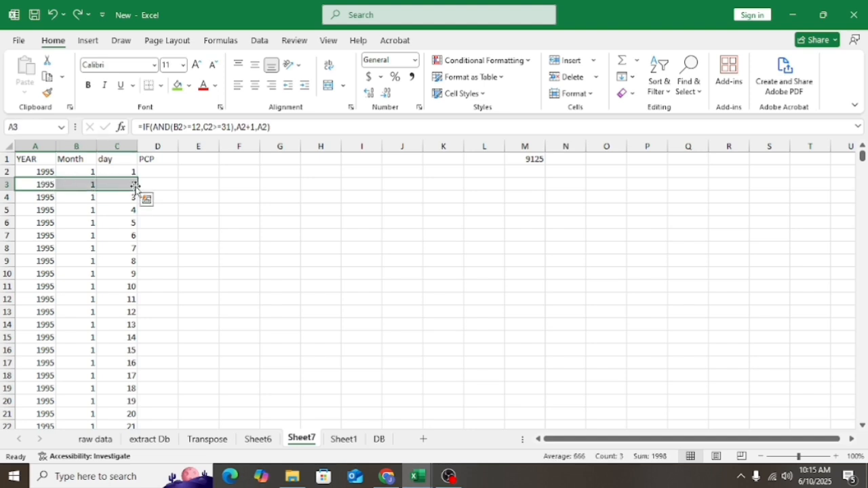
double_click(136, 188)
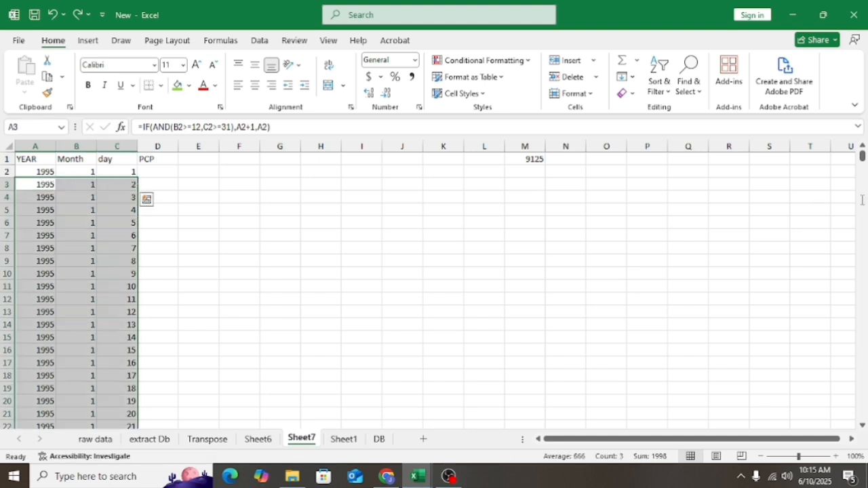
Check the filled dates at the month changes, at the turn from 1995 to 1996 and in the last rows.
scroll(865, 217, down, 20)
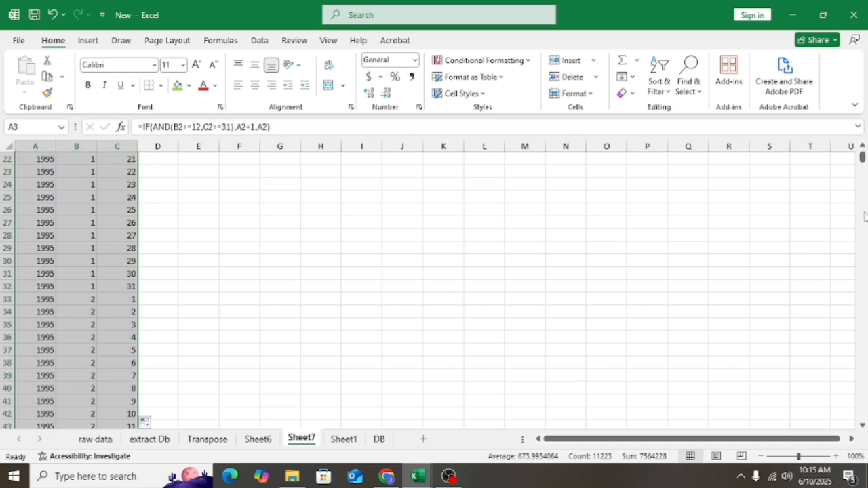
scroll(865, 215, down, 20)
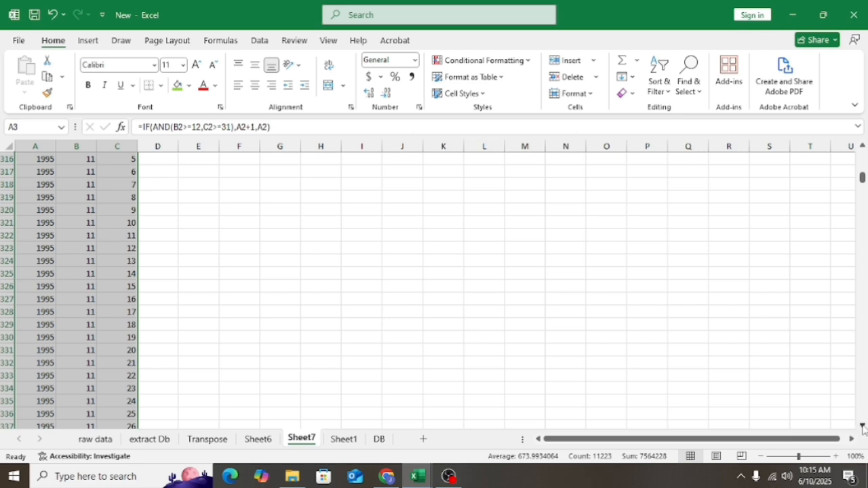
scroll(864, 427, down, 13)
click(76, 388)
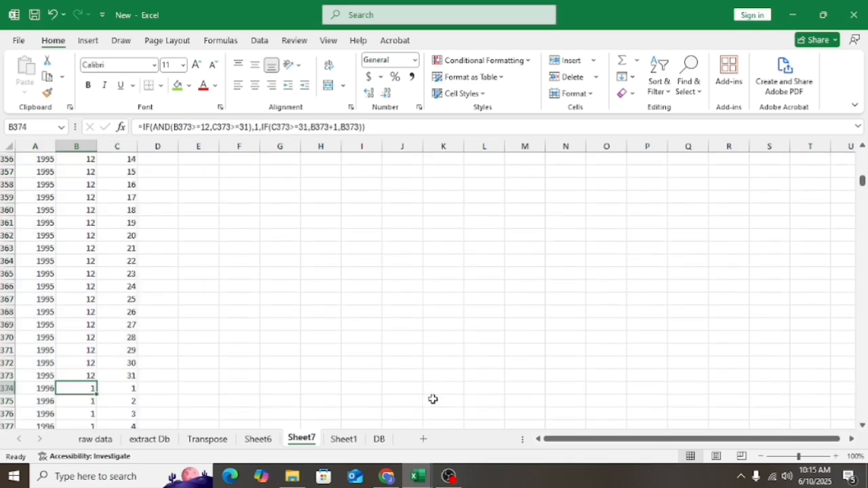
drag(862, 180, 864, 446)
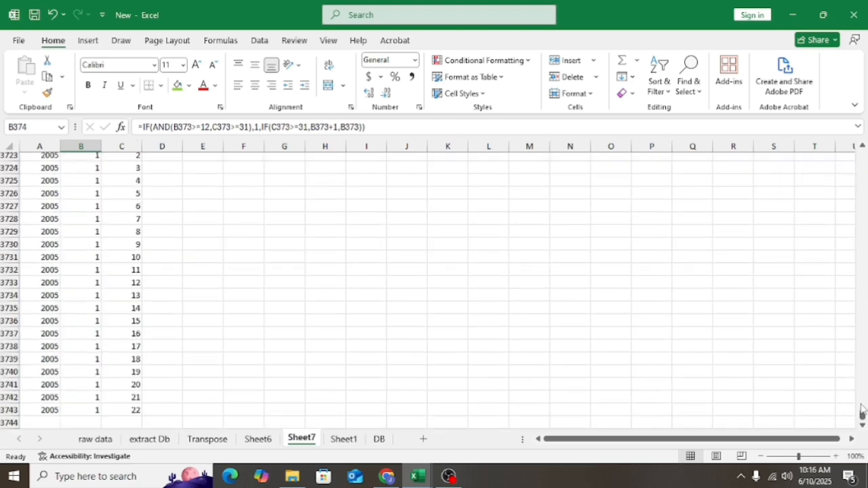
drag(863, 412, 861, 132)
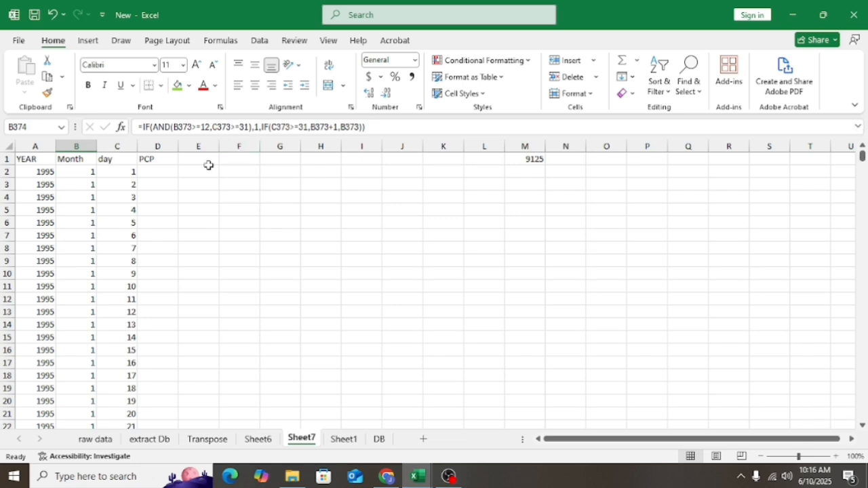
Start a VLOOKUP formula in the first PCP cell, D2, with A2+C2/100 as the lookup value.
click(158, 171)
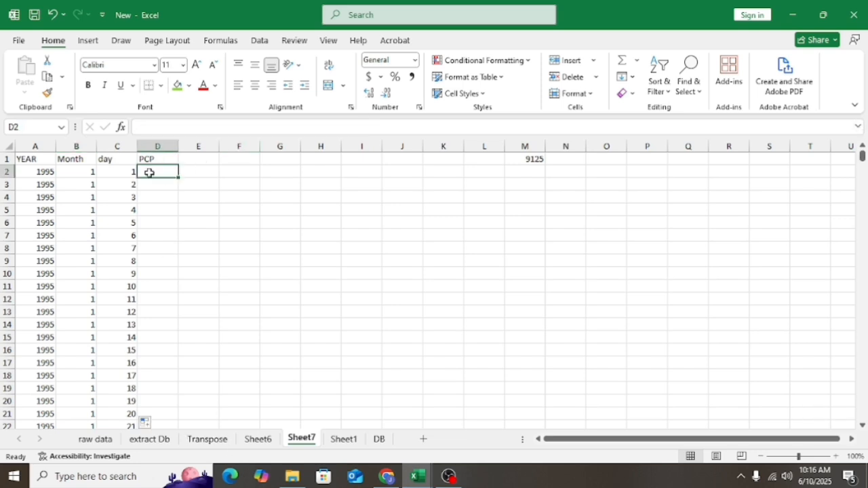
text(=)
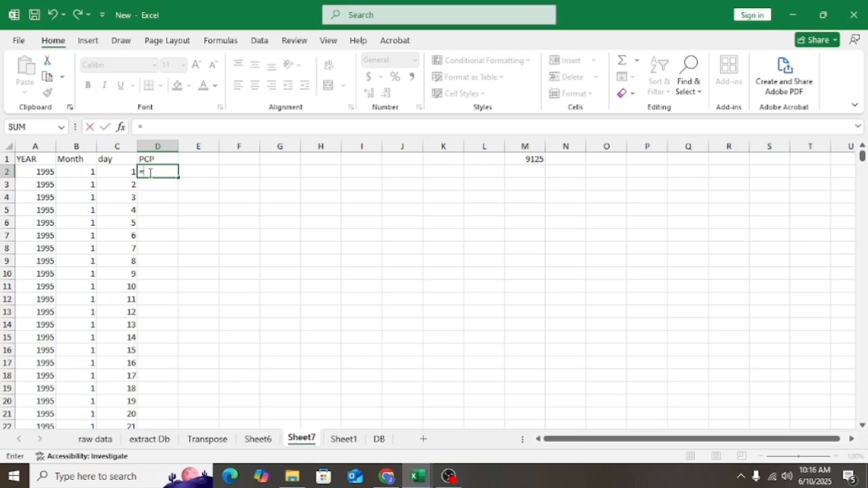
text(VLO)
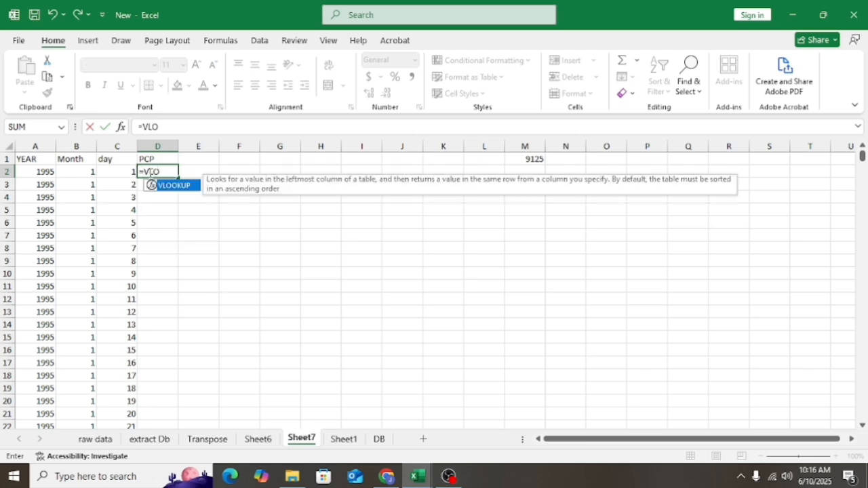
double_click(179, 186)
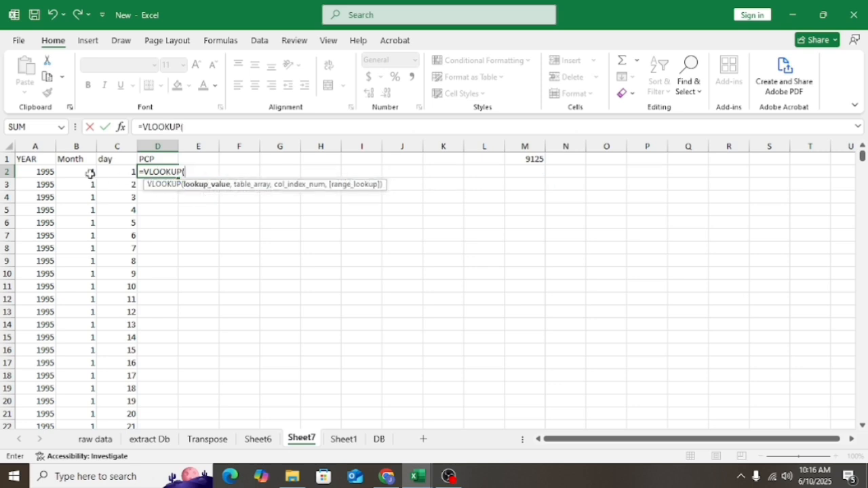
click(44, 171)
text(+)
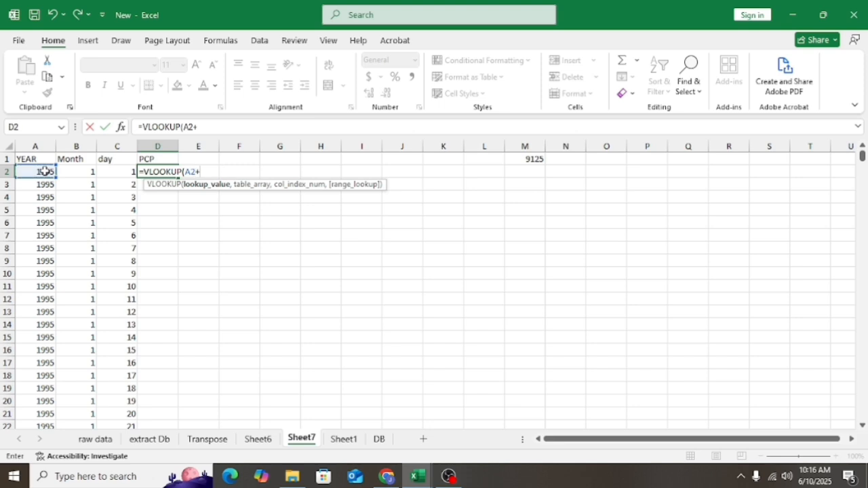
click(115, 173)
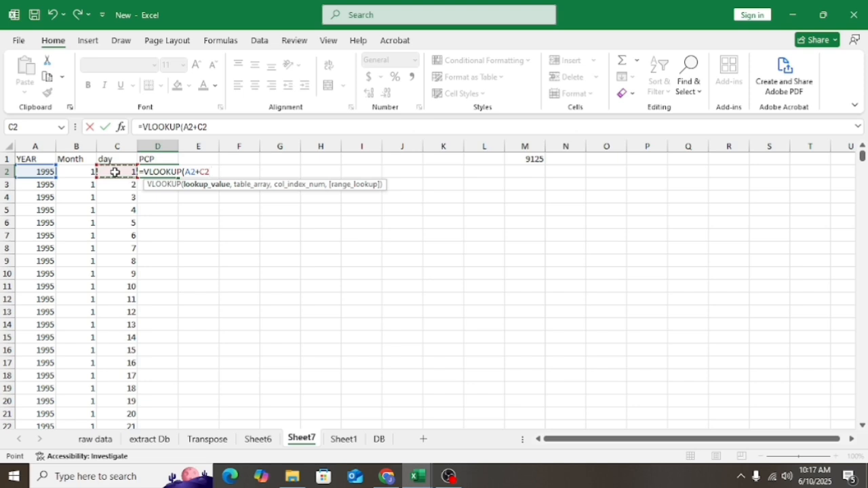
text(/100)
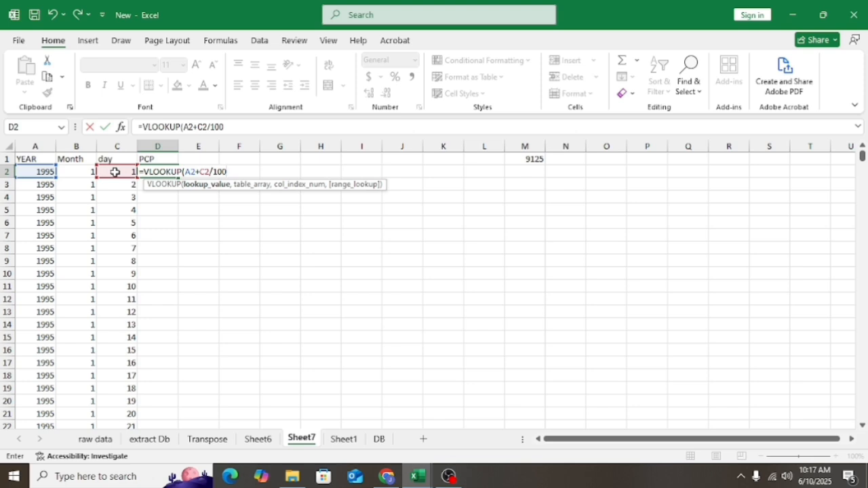
text())
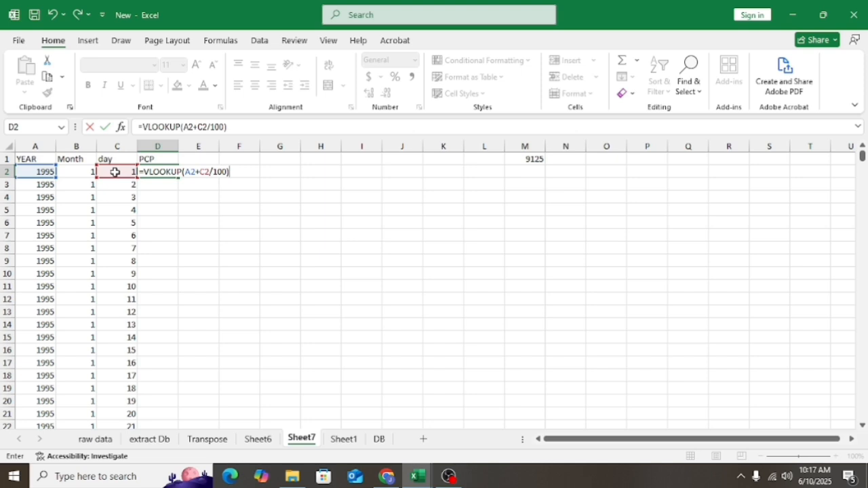
key(BackSpace)
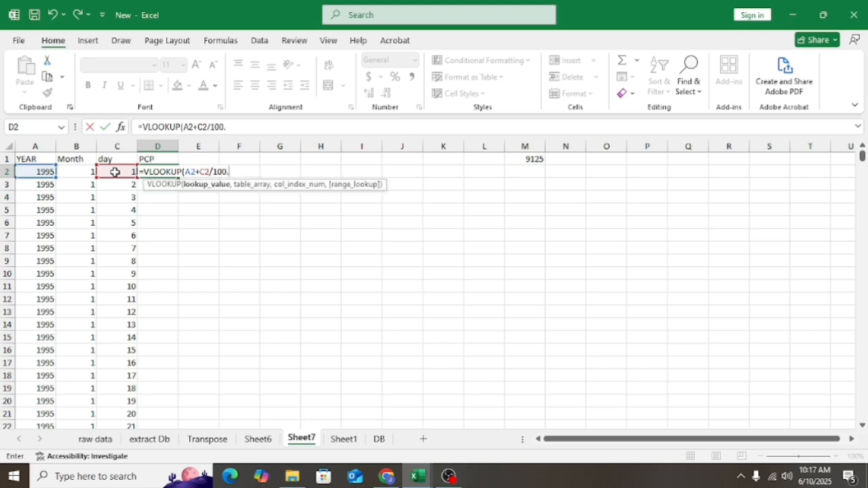
text(,)
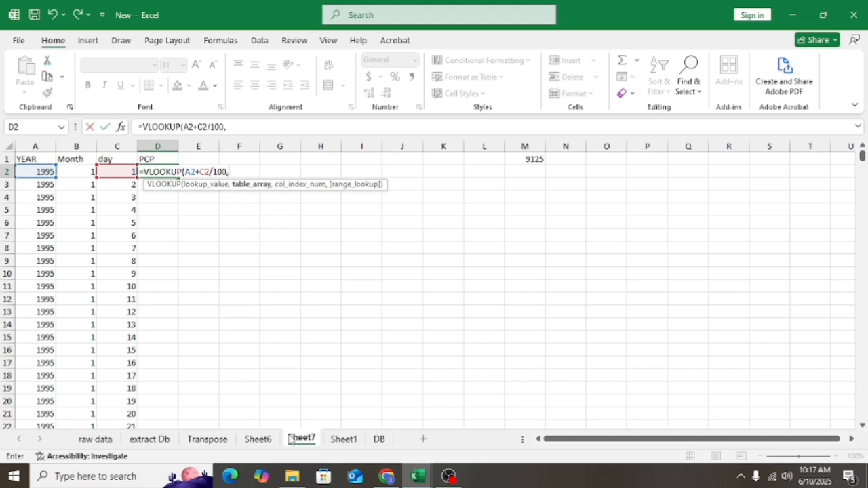
Set the VLOOKUP table array to the absolute range Sheet6!$C$3:$O$777.
click(258, 439)
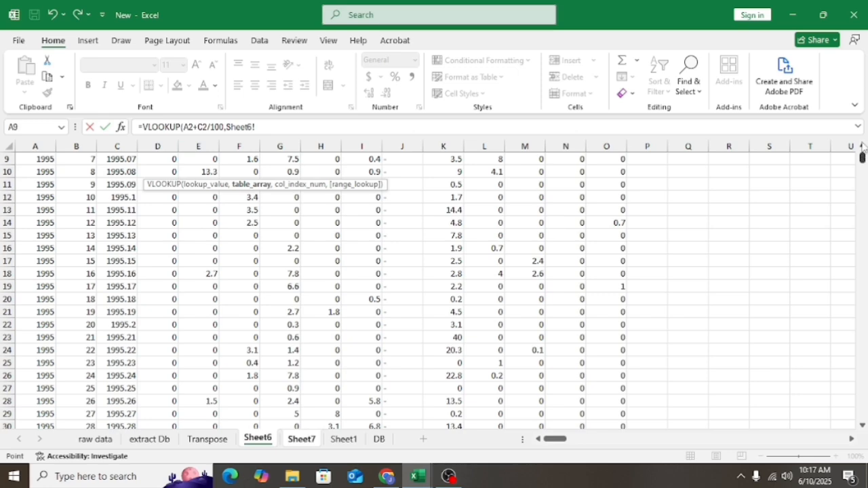
scroll(862, 153, up, 3)
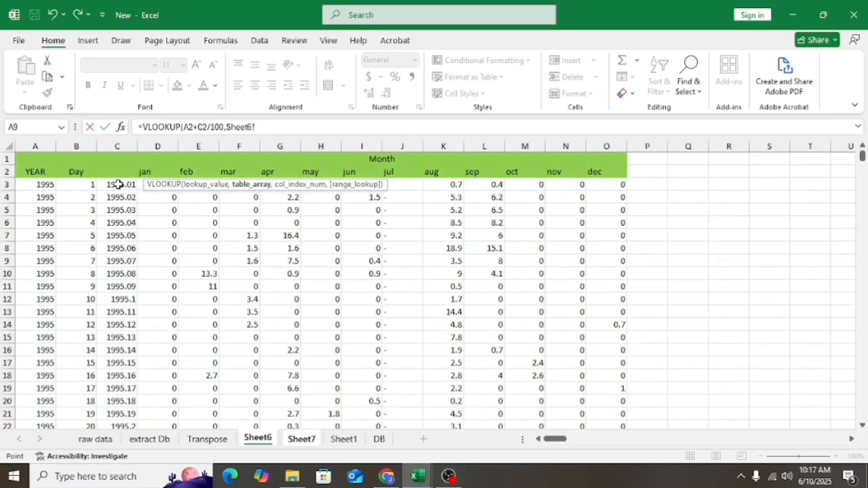
drag(117, 184, 617, 189)
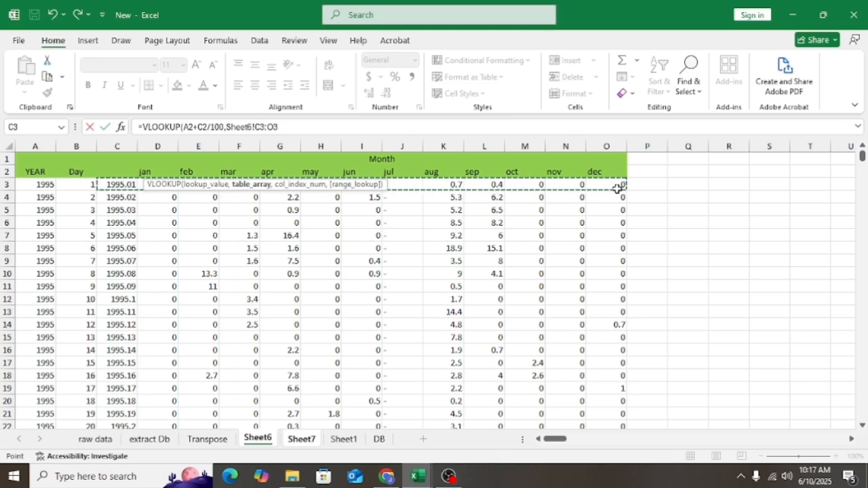
key(ctrl+shift+Down)
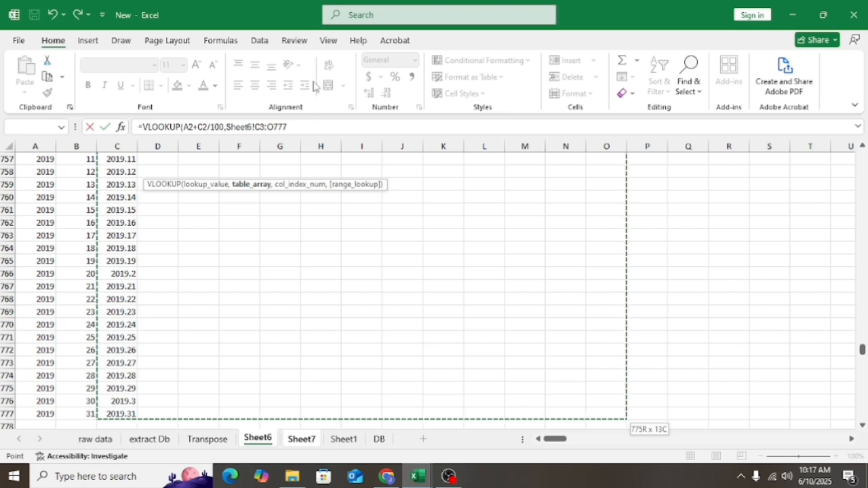
click(256, 127)
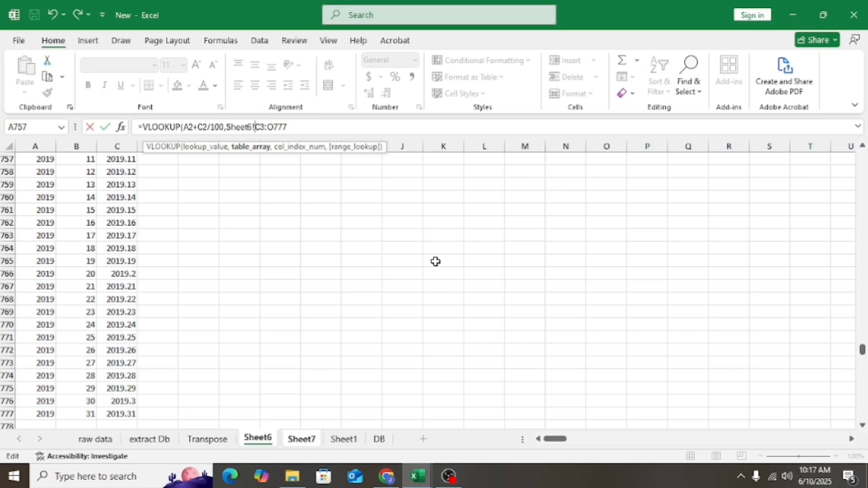
text($C$)
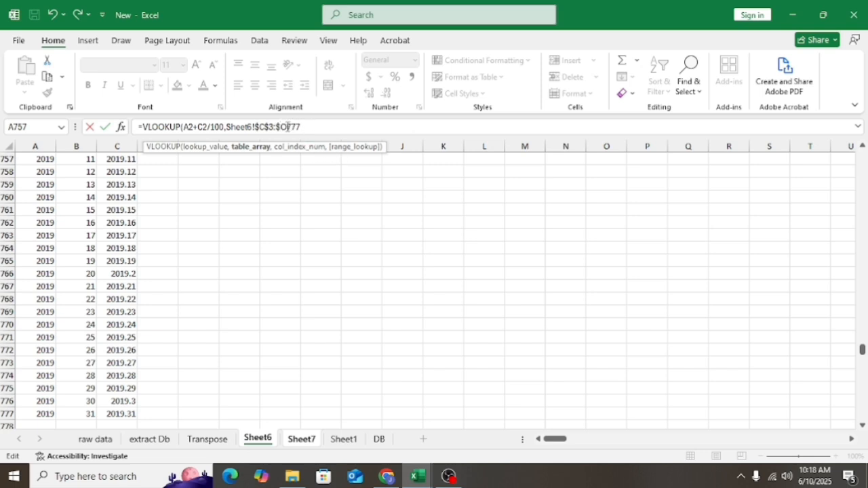
click(287, 127)
text(,)
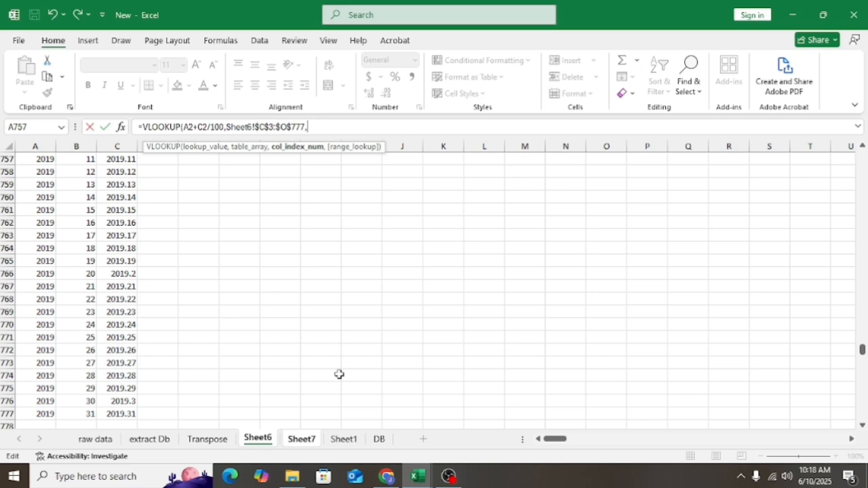
Set the VLOOKUP column index to B2+1, using the Sheet7 month cell without a sheet prefix.
click(301, 440)
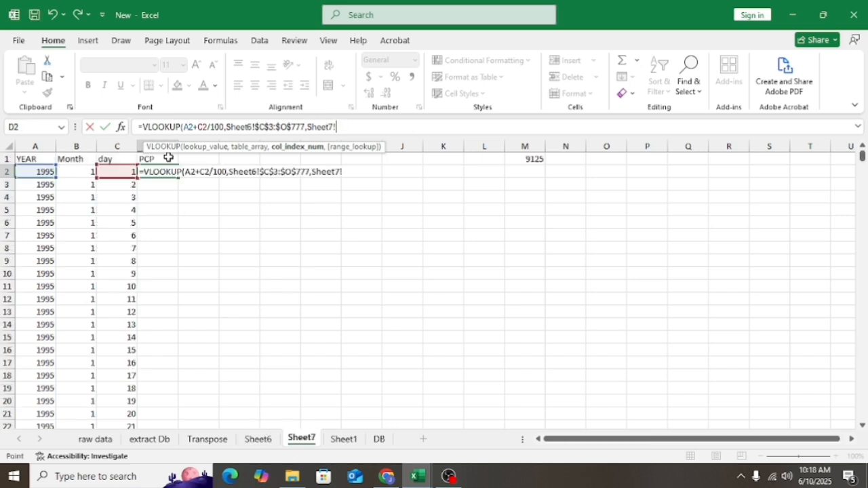
key(BackSpace)
key(BackSpace)
key(BackSpace)
key(BackSpace)
key(BackSpace)
key(BackSpace)
key(BackSpace)
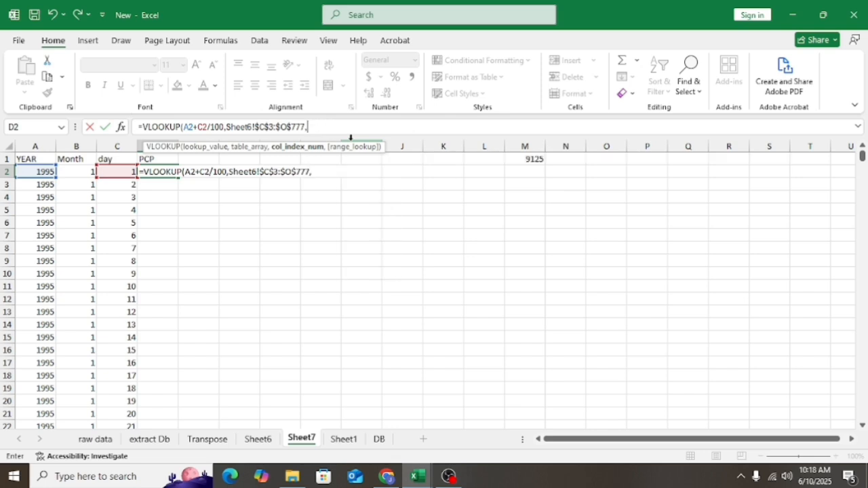
click(85, 172)
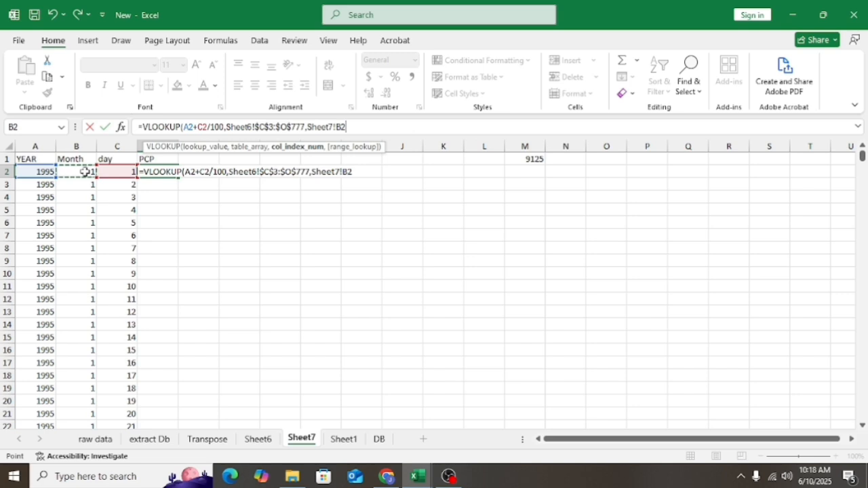
text(+1)
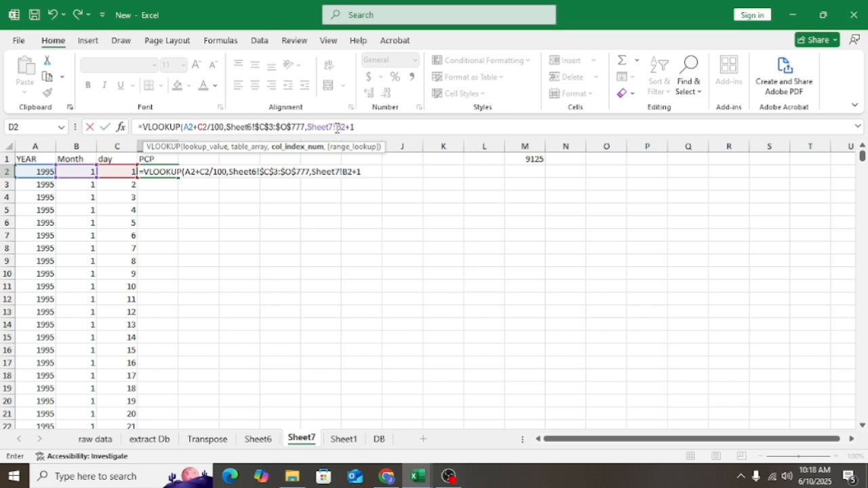
key(BackSpace)
key(BackSpace)
key(BackSpace)
key(BackSpace)
key(BackSpace)
key(BackSpace)
key(BackSpace)
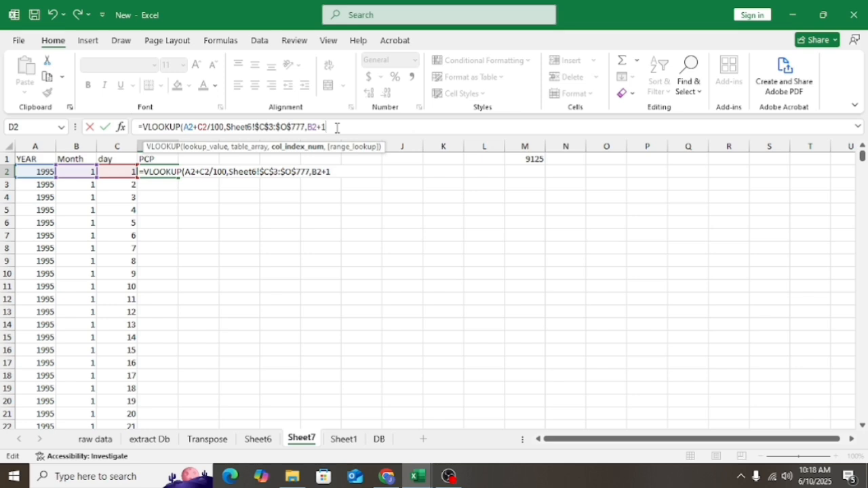
Add FALSE as the VLOOKUP range lookup for an exact match and close the formula.
text(,)
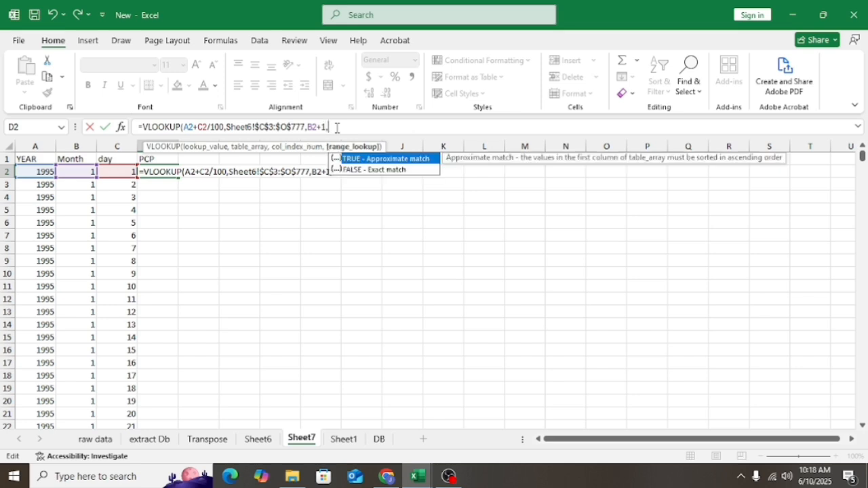
text(F)
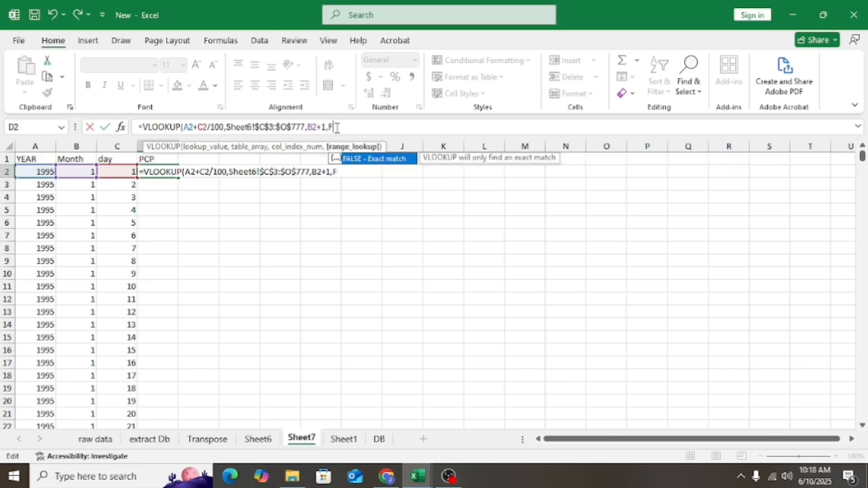
text(ALSE))
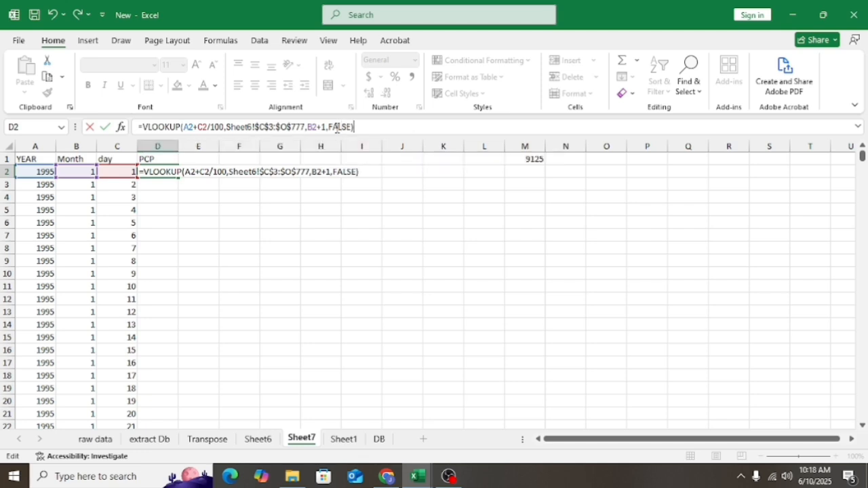
Confirm the VLOOKUP formula in D2 and fill it down the whole PCP column.
key(Return)
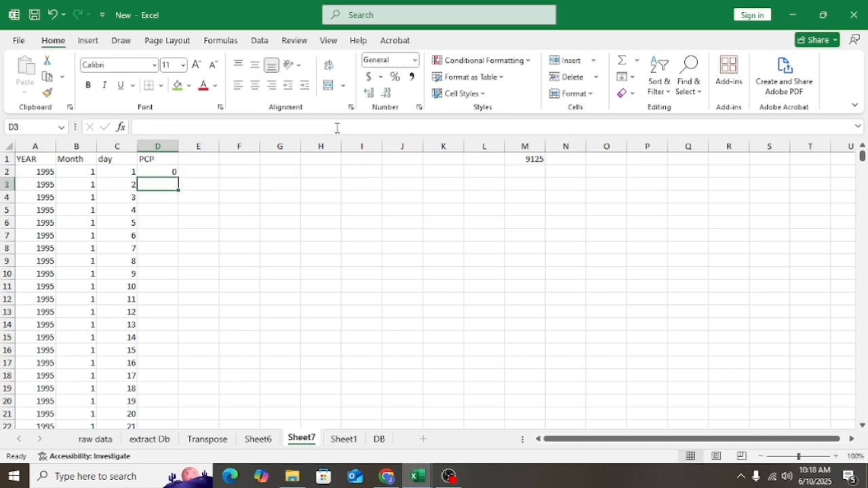
click(169, 172)
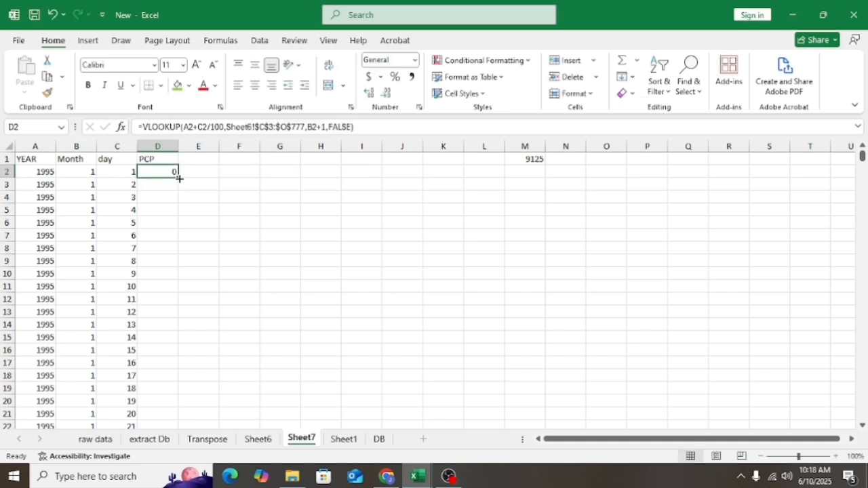
click(180, 178)
click(183, 176)
click(167, 172)
double_click(178, 179)
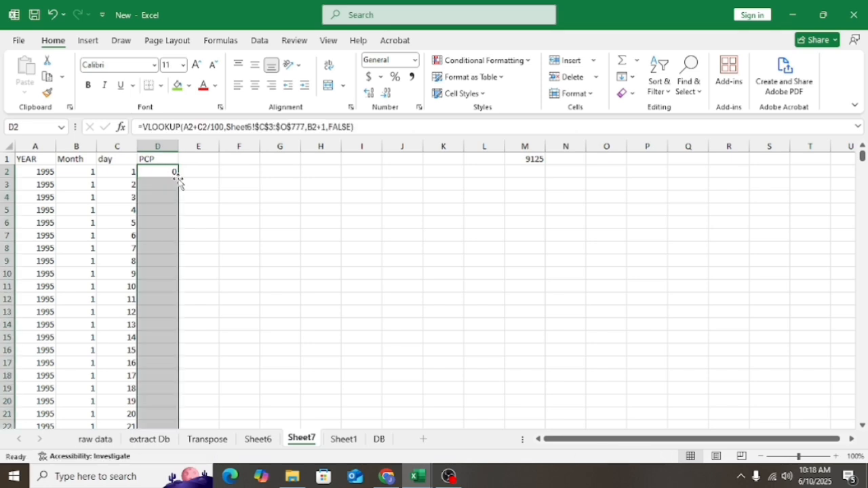
Review the looked-up PCP values against their year, month and day down the table, and return to its start.
scroll(863, 329, down, 20)
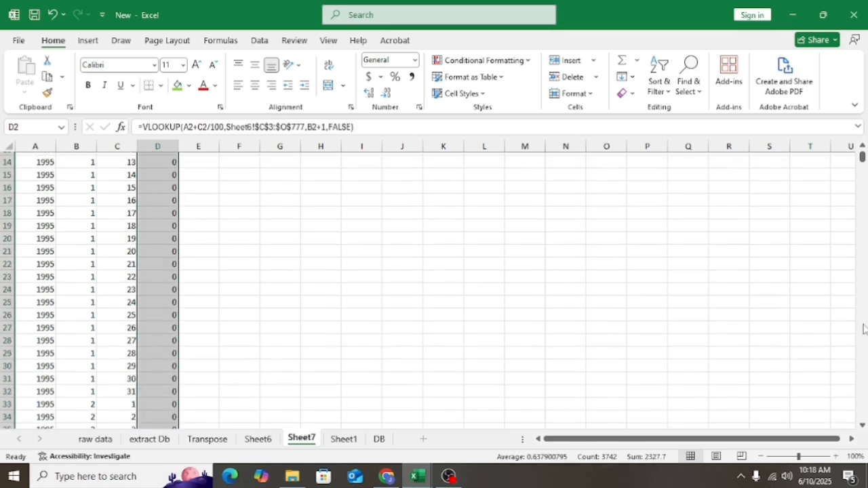
scroll(863, 329, down, 20)
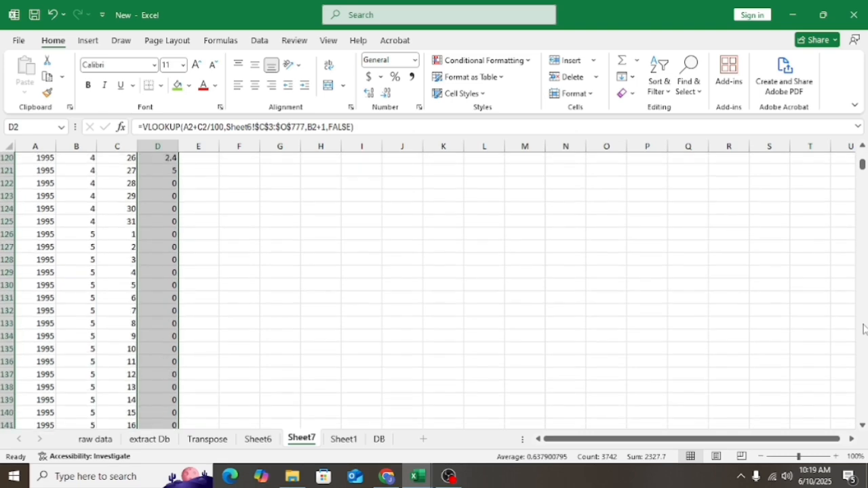
scroll(864, 329, down, 20)
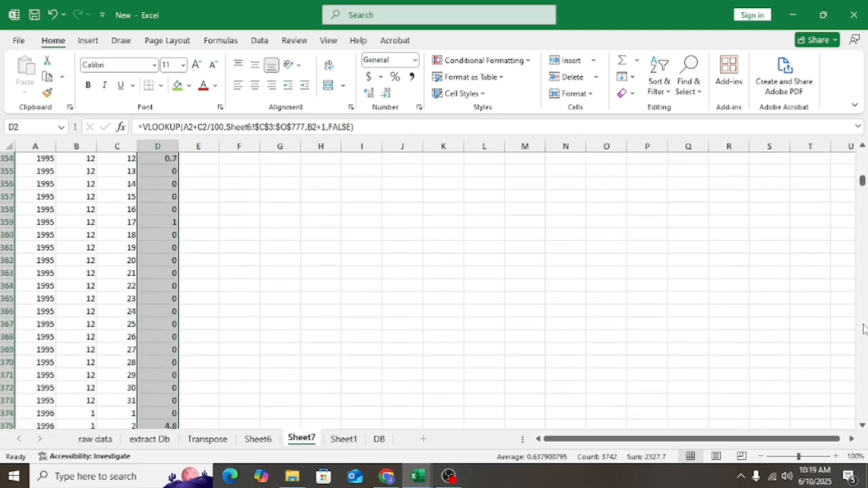
scroll(863, 329, down, 20)
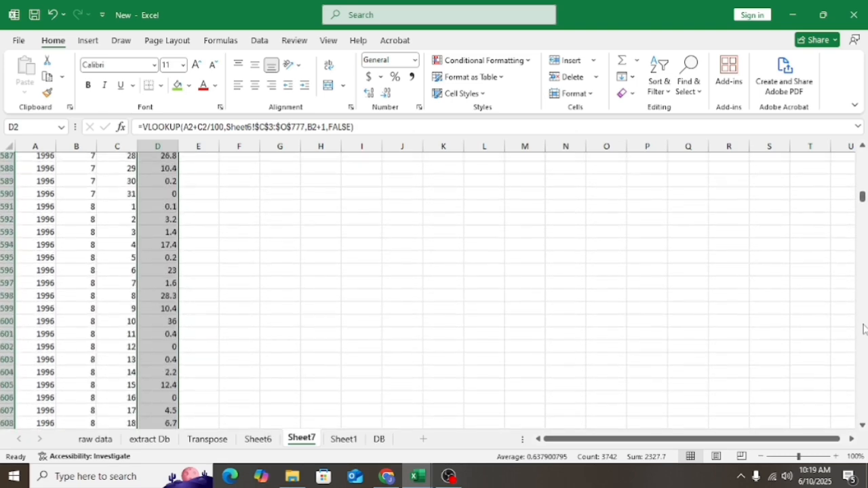
scroll(863, 329, down, 20)
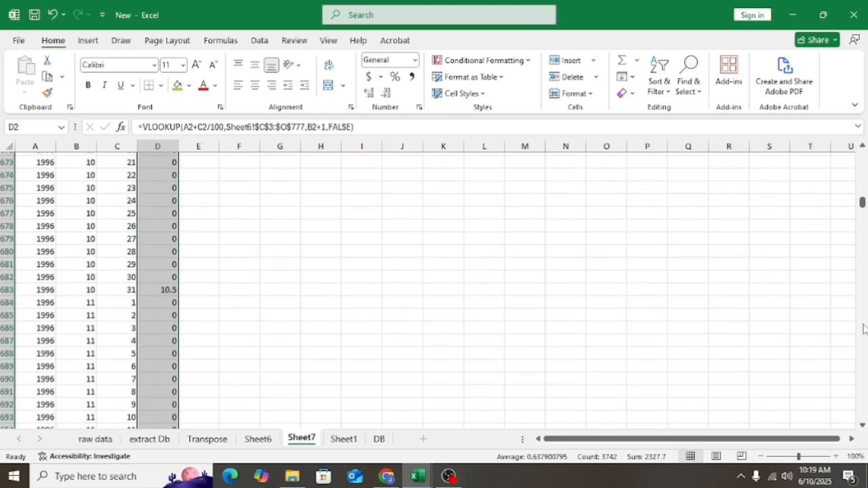
scroll(864, 329, down, 20)
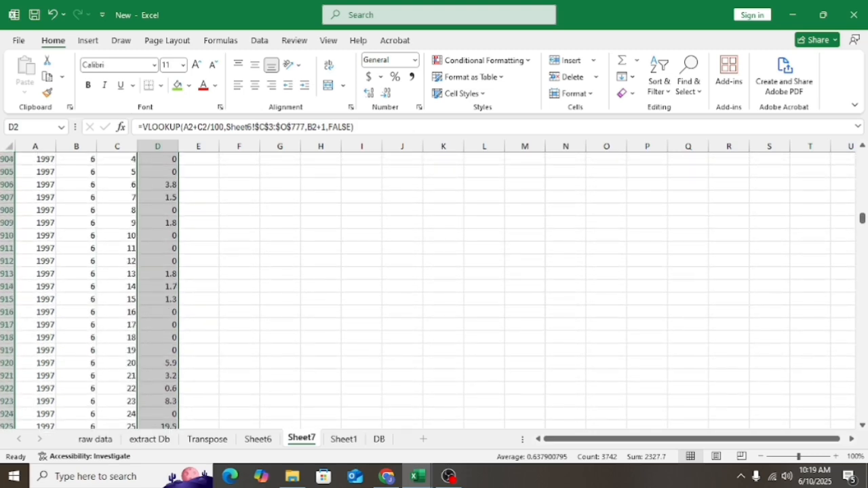
drag(862, 217, 858, 123)
click(330, 194)
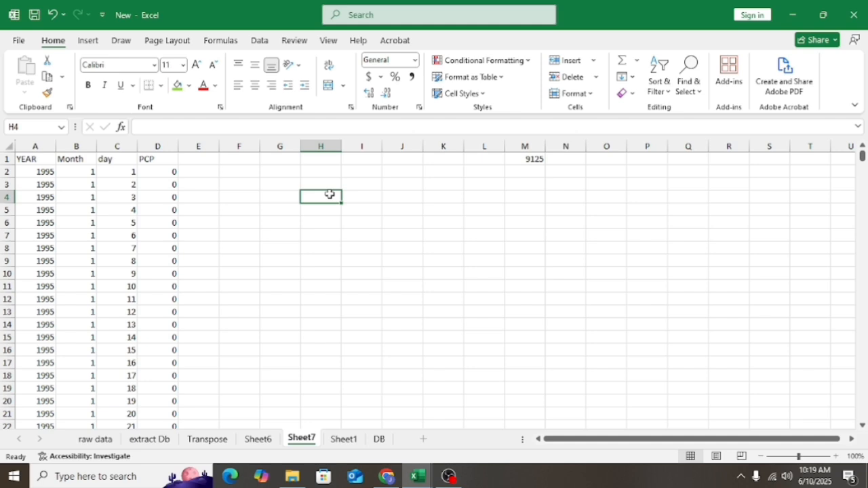
click(121, 361)
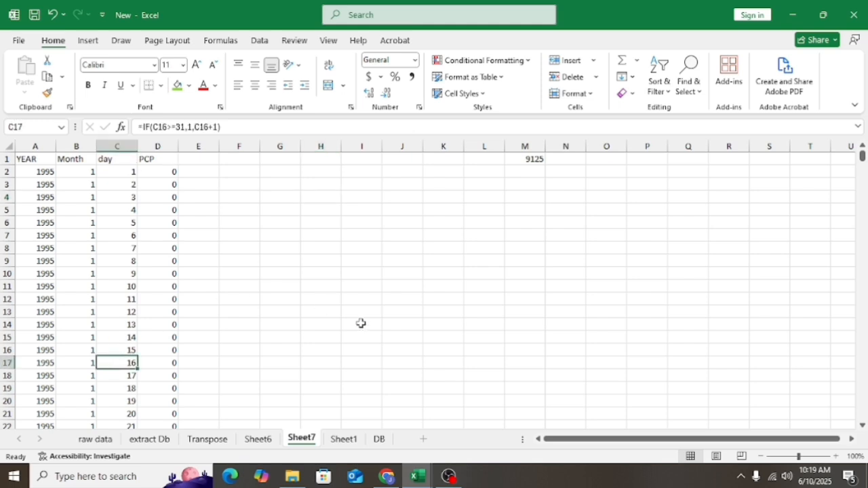
Add a new worksheet after Sheet7 and rename Sheet7 as VLOO.
click(425, 440)
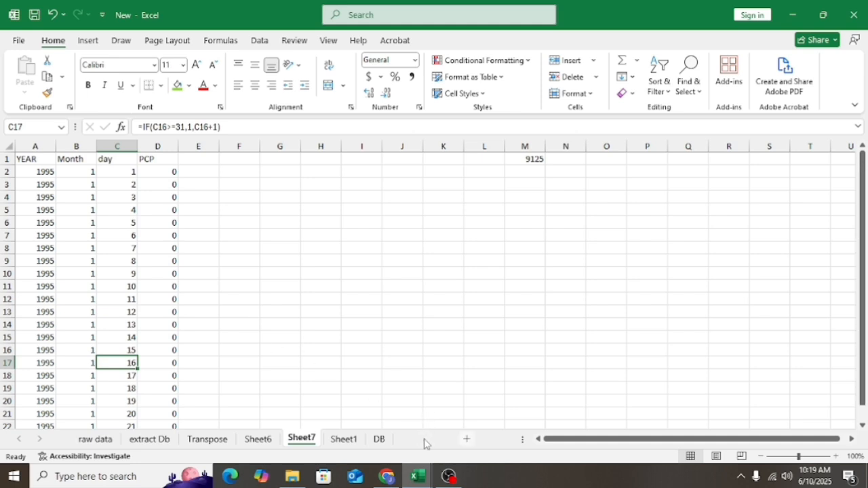
click(301, 440)
double_click(301, 440)
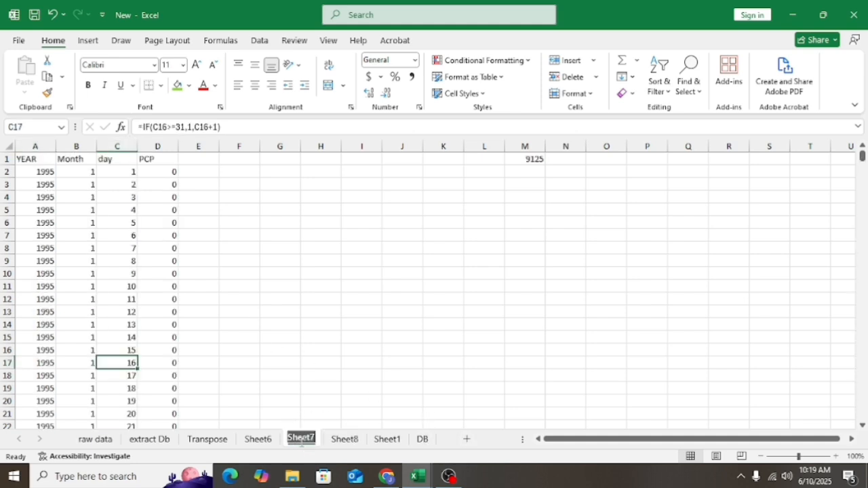
text(VLOO)
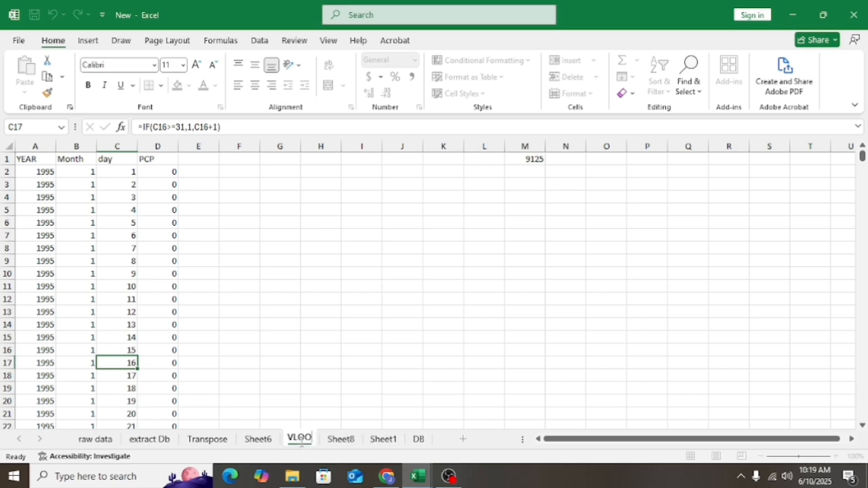
click(314, 388)
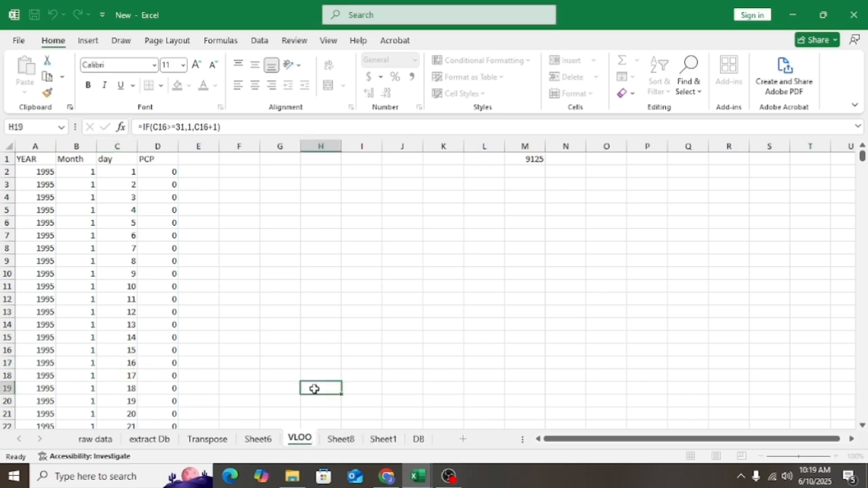
Insert another worksheet directly after VLOO and name it Adjust.
click(463, 442)
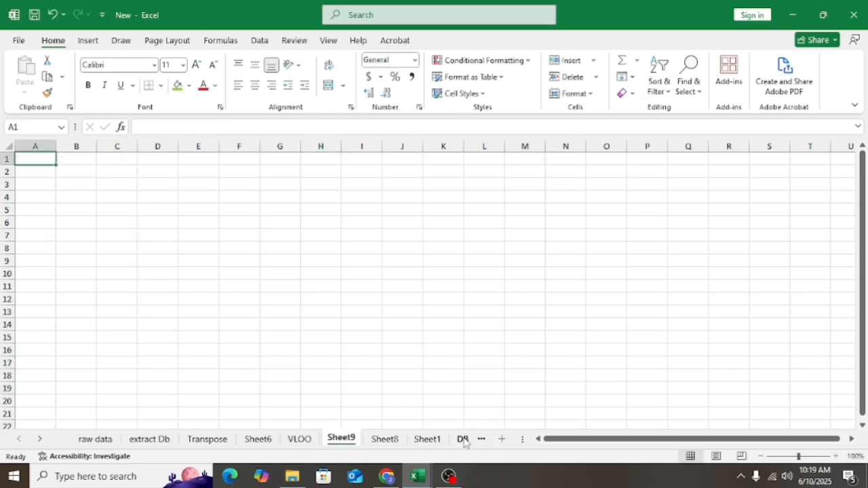
double_click(341, 440)
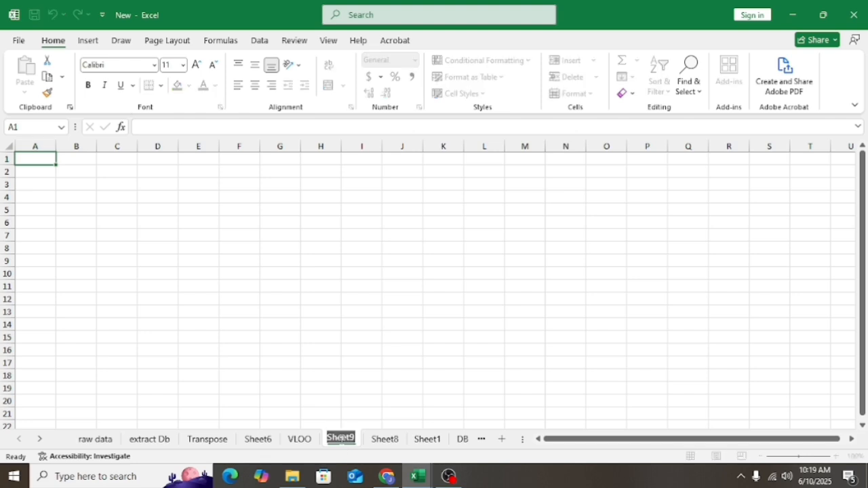
text(A)
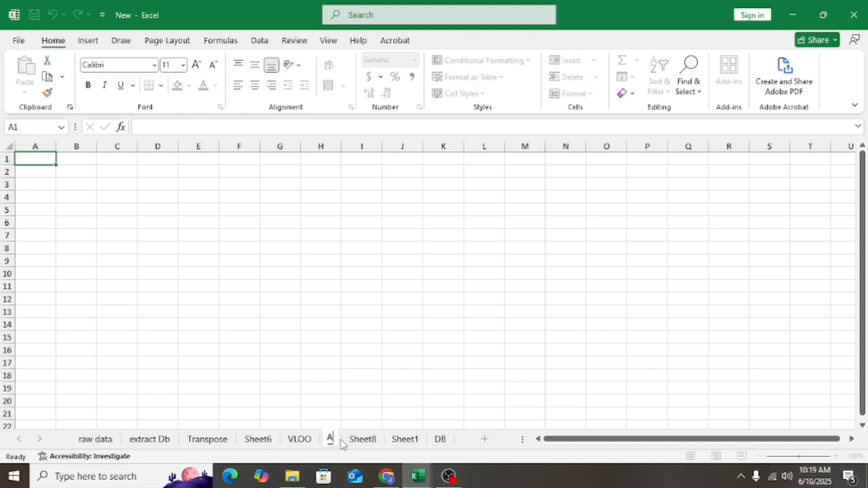
text(djust)
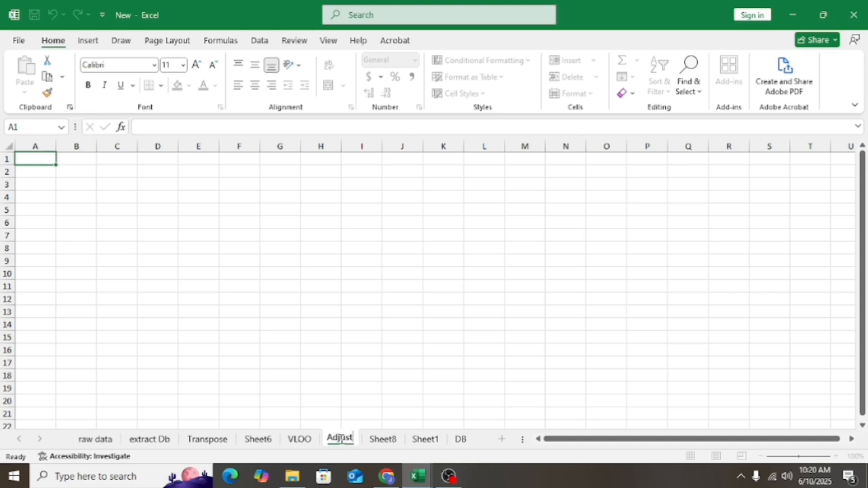
click(345, 307)
Copy the entire contents of the VLOO sheet.
click(300, 439)
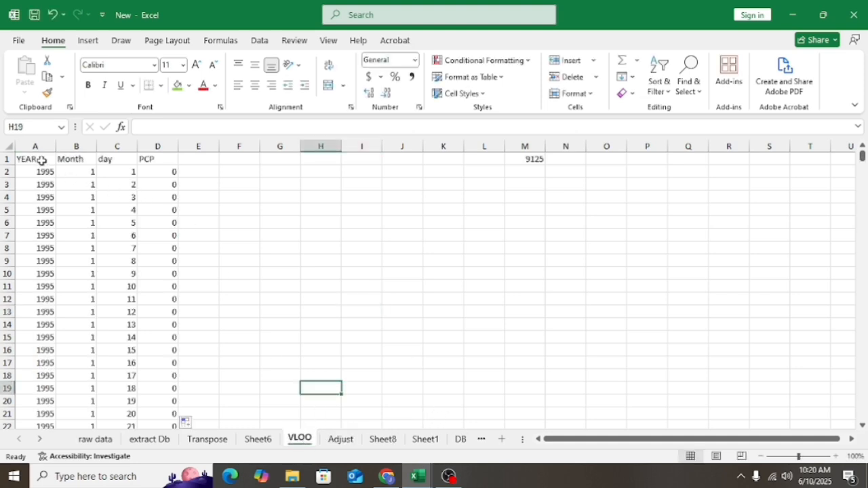
click(9, 146)
right_click(9, 145)
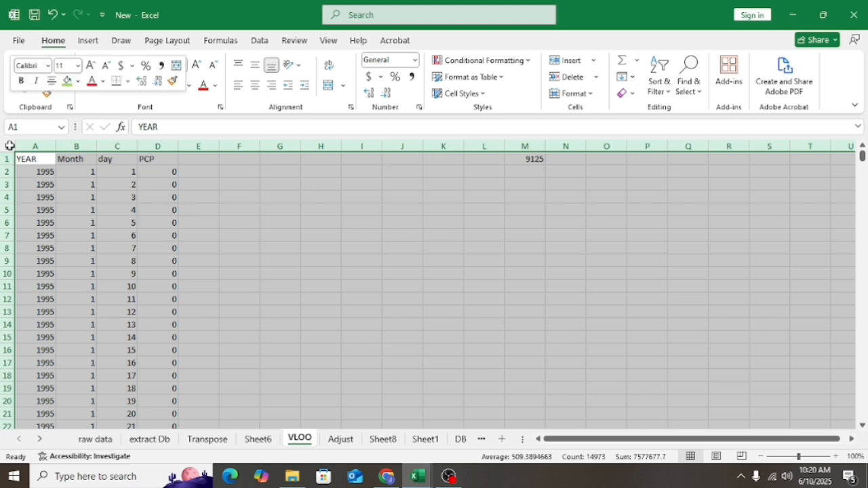
click(39, 149)
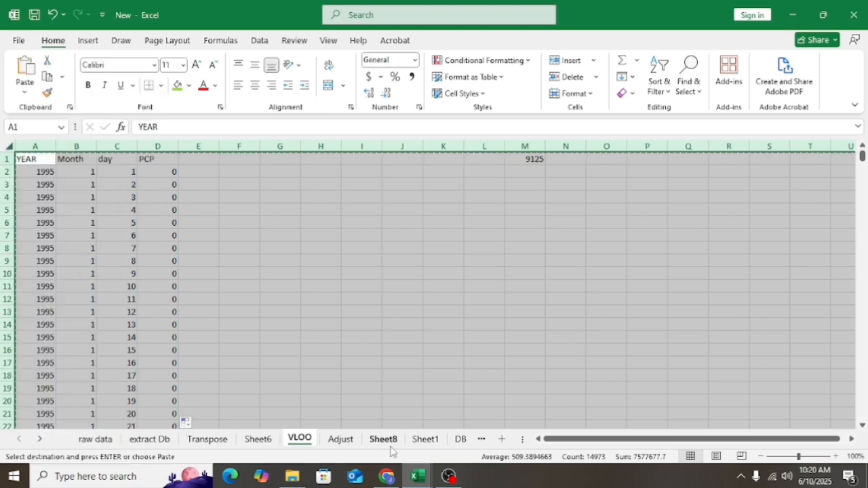
Paste the copied table over the whole Adjust sheet as values only and check cells for leftover formulas.
click(341, 439)
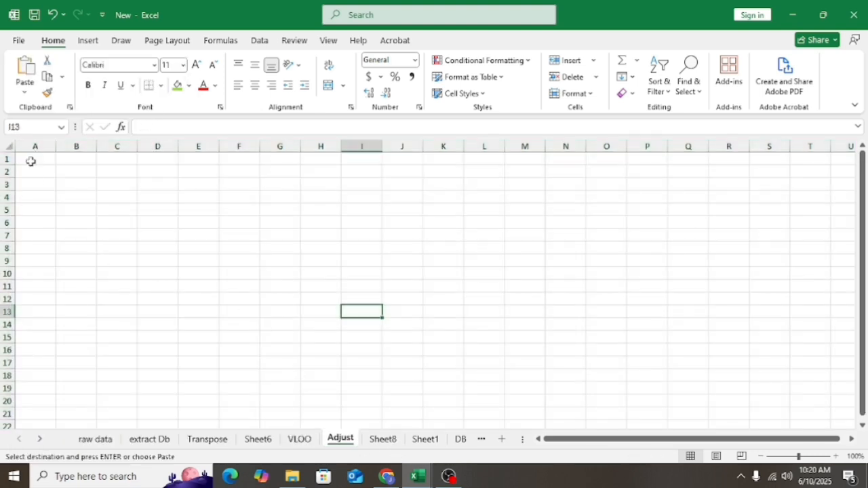
click(9, 148)
right_click(9, 148)
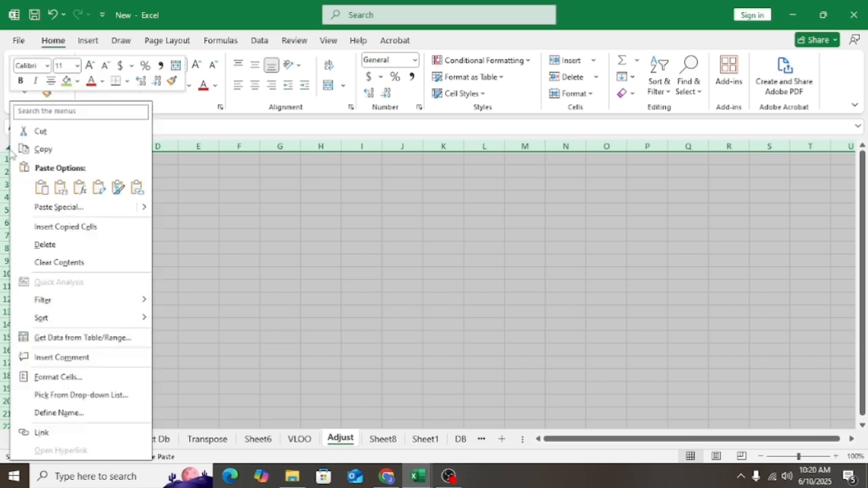
click(42, 189)
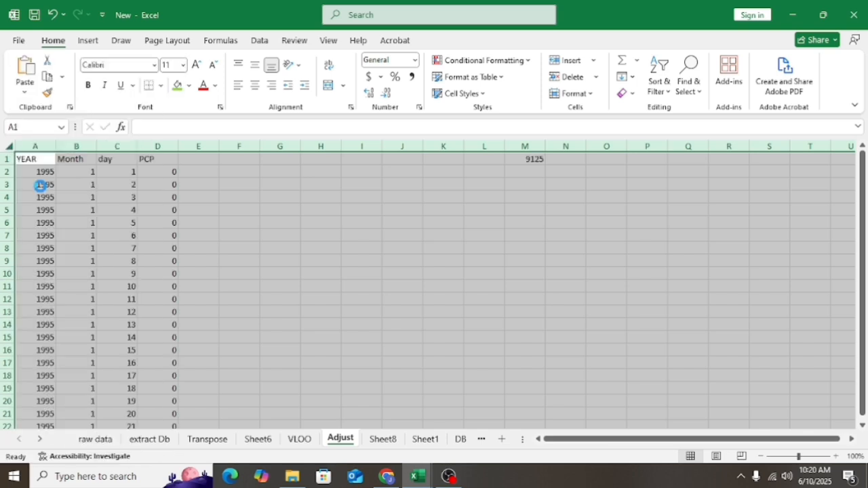
right_click(9, 144)
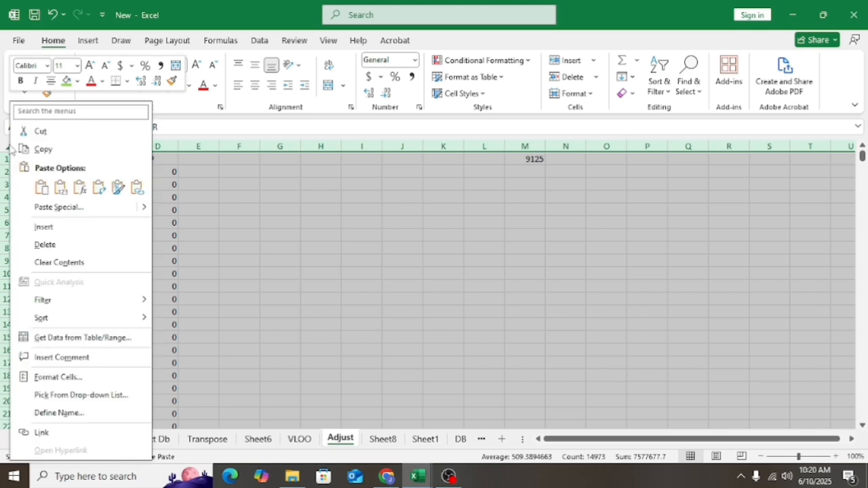
click(60, 187)
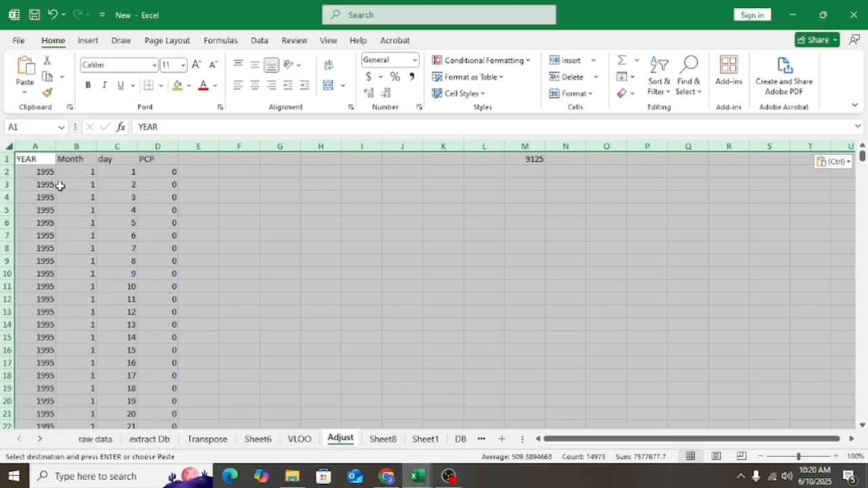
click(87, 184)
click(116, 211)
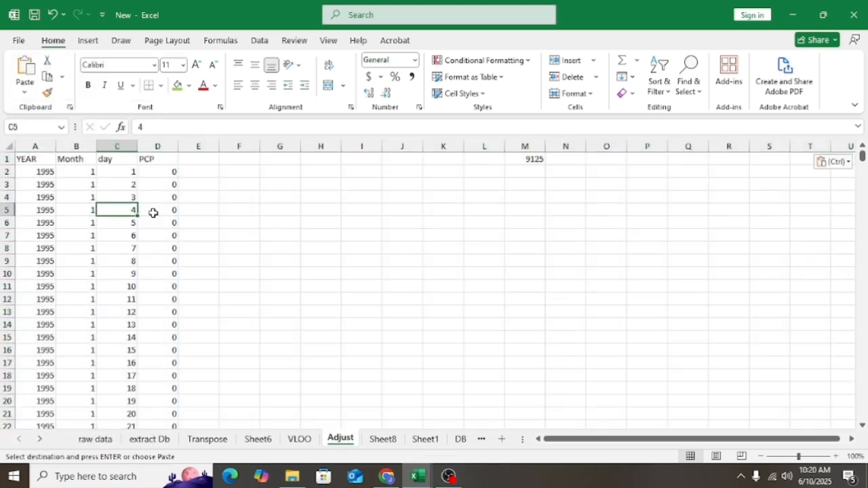
click(169, 220)
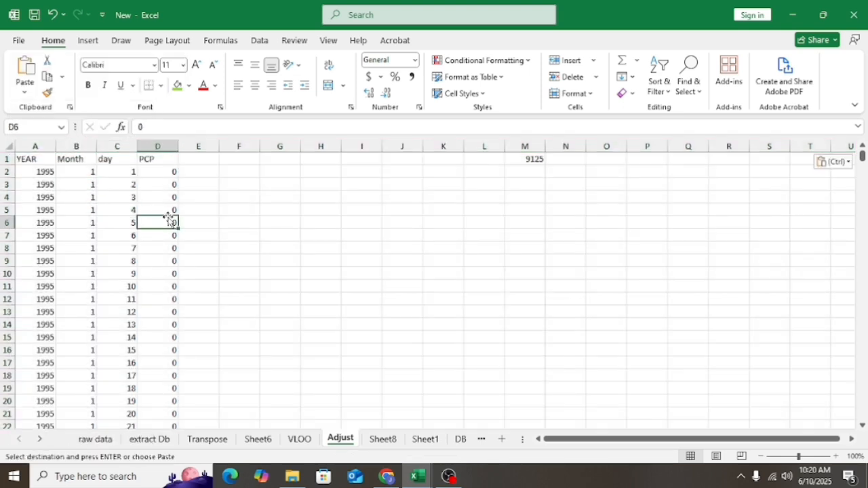
Enter the start date 1/1/1995 in cell E2 of the Adjust sheet.
click(213, 170)
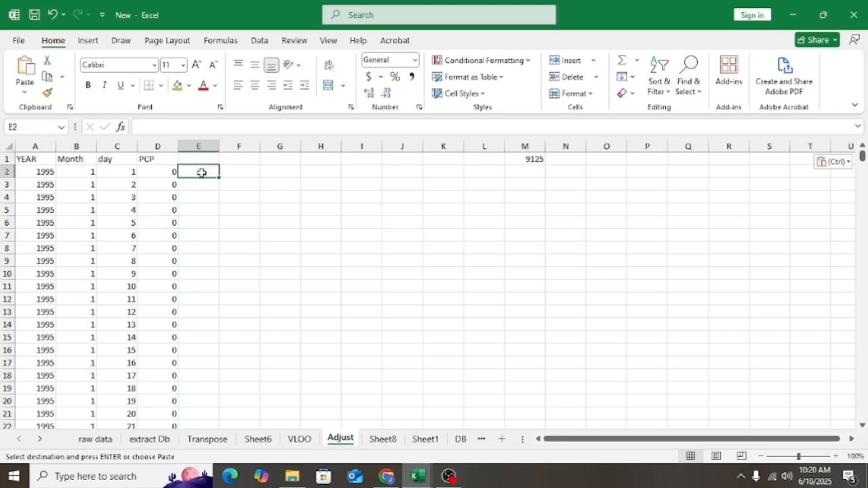
text(1/1)
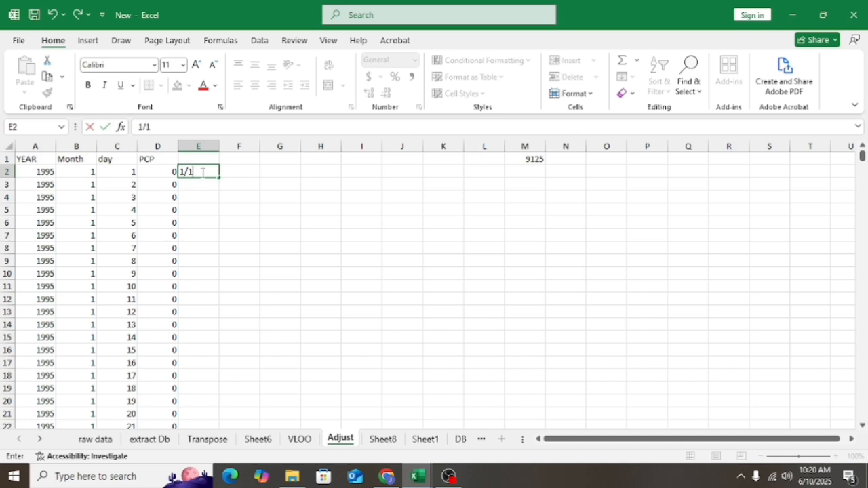
text(/1995)
key(Return)
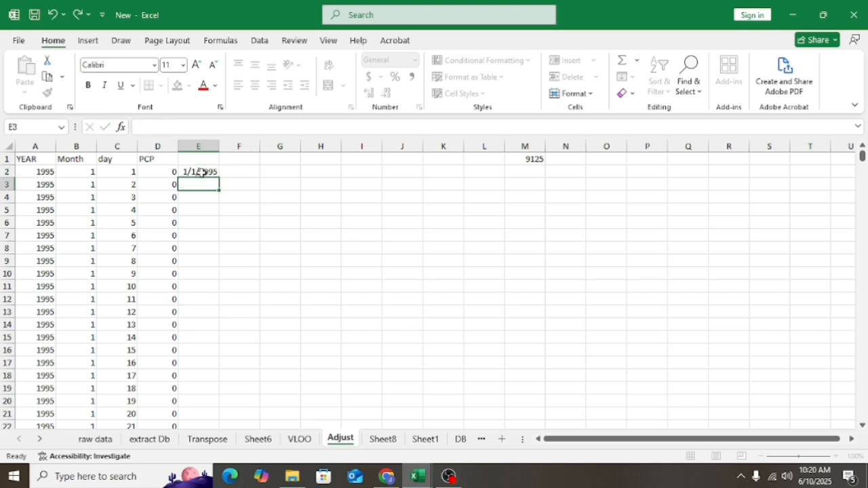
Format the start date in cell E2 with the 14-Mar-2012 date type.
click(201, 172)
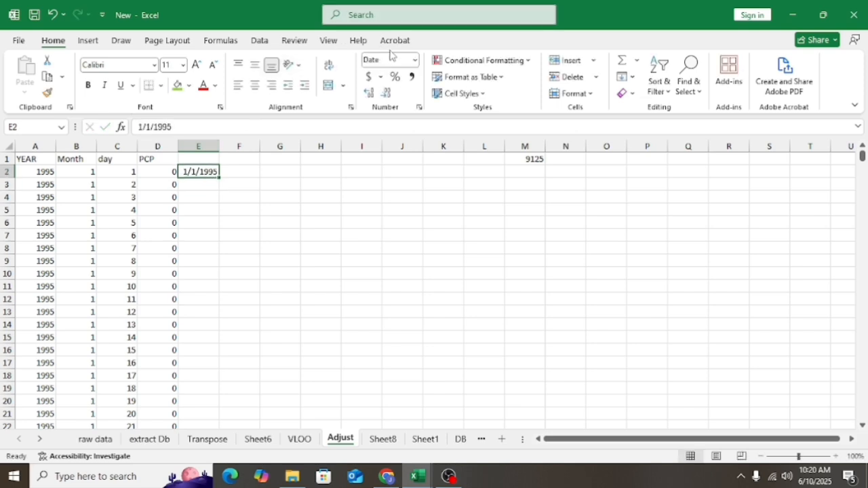
right_click(202, 173)
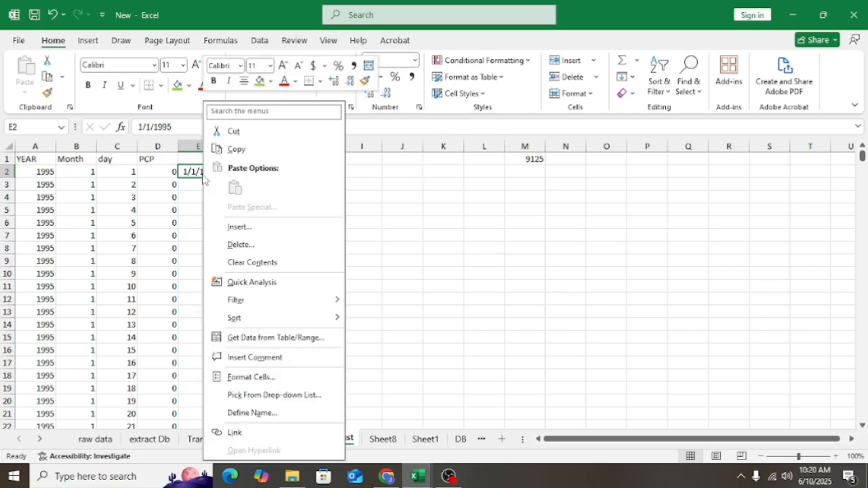
click(243, 375)
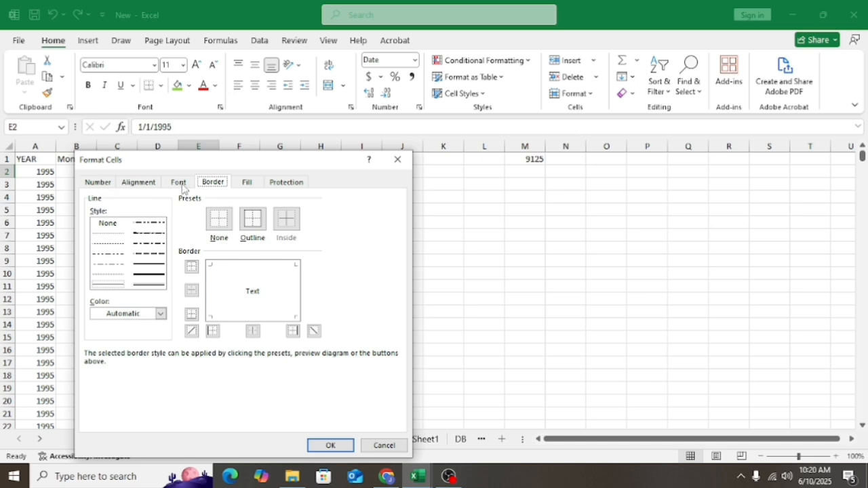
click(95, 188)
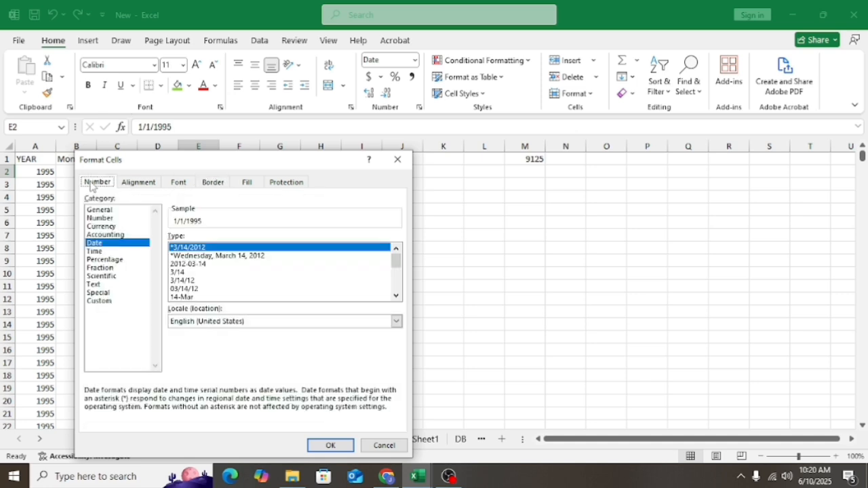
click(95, 251)
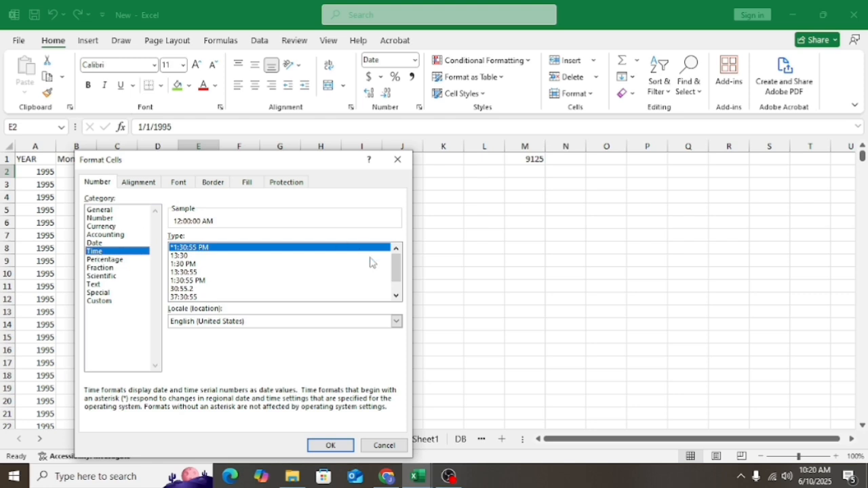
drag(397, 268, 397, 276)
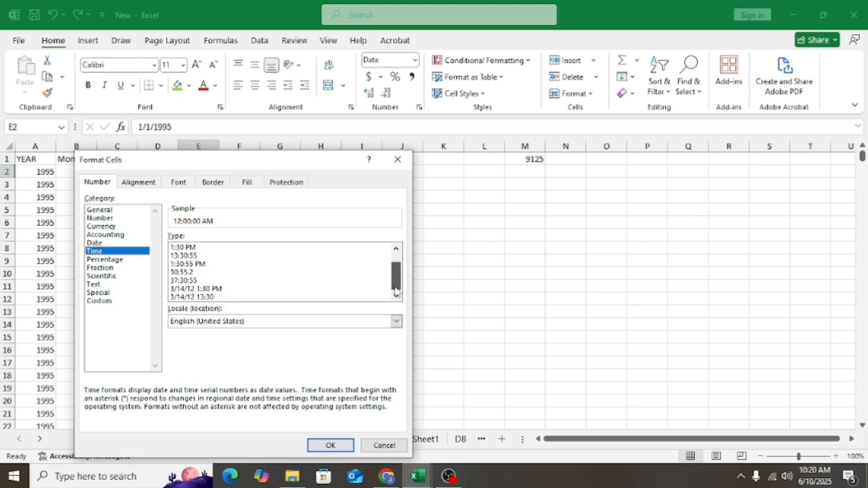
drag(283, 161, 341, 144)
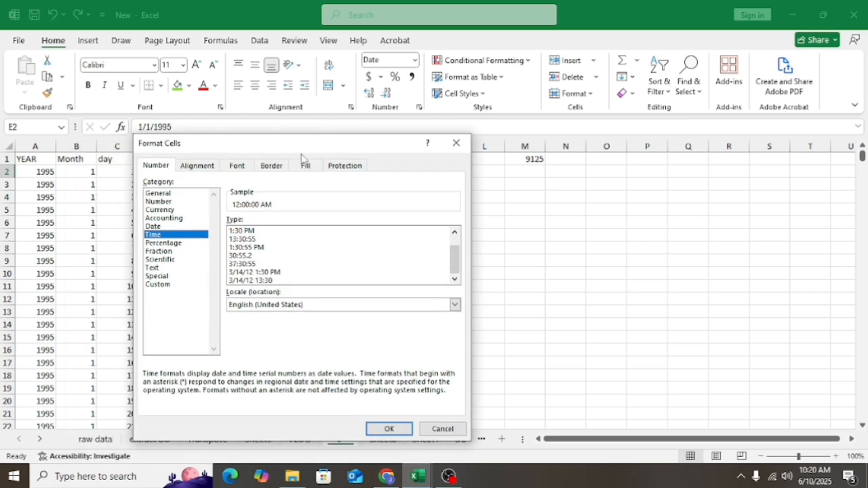
click(153, 230)
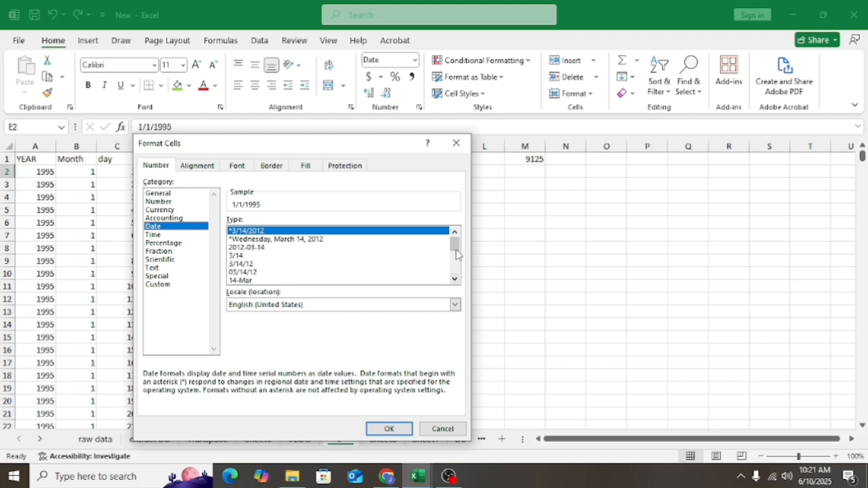
drag(456, 251, 457, 287)
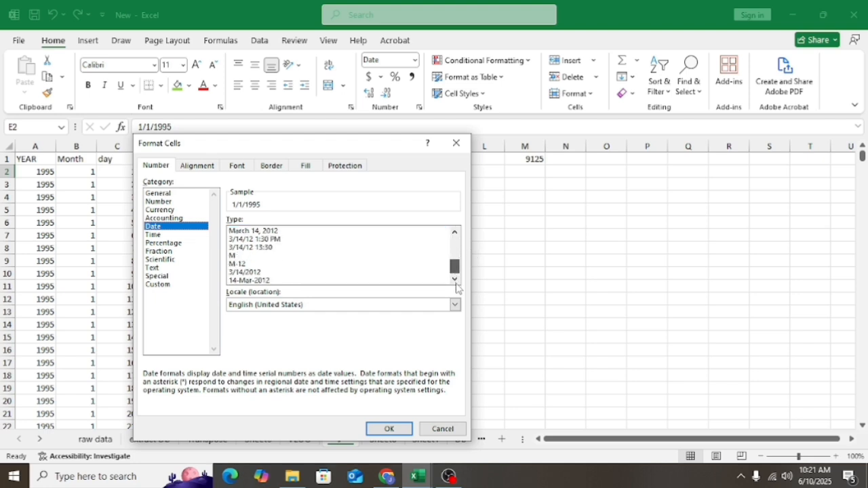
click(247, 281)
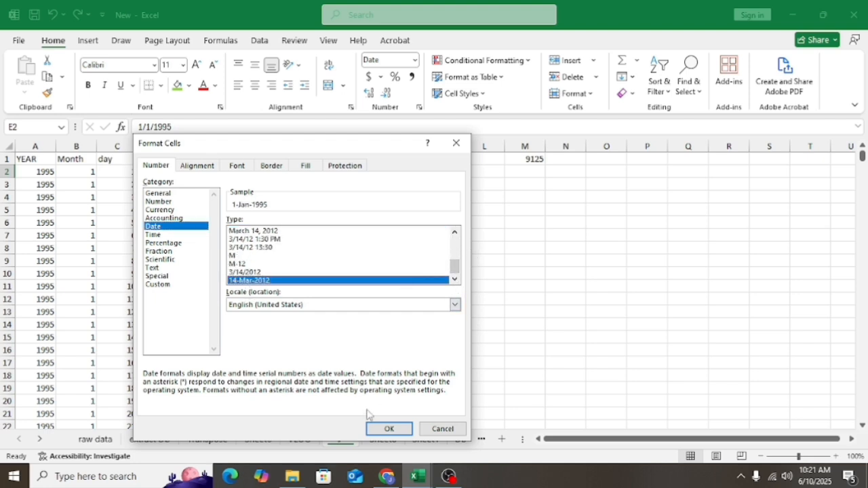
click(388, 429)
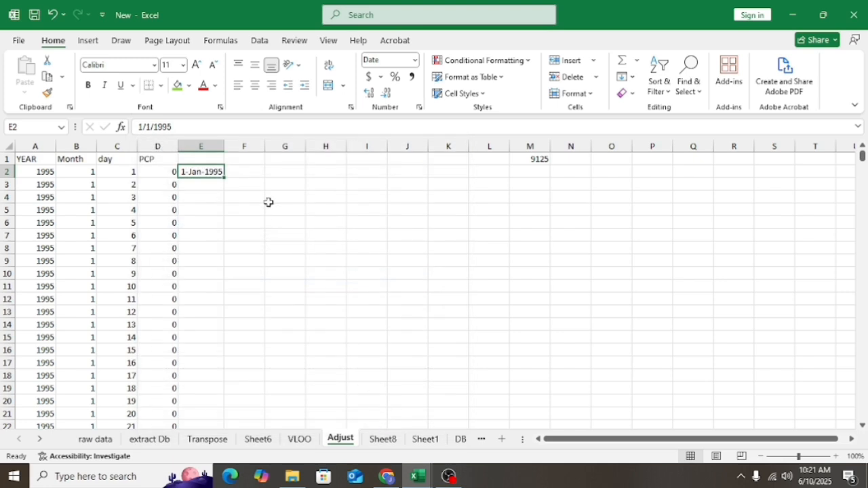
Fill the daily dates from E2 down along the table and autofit column E's width.
double_click(224, 177)
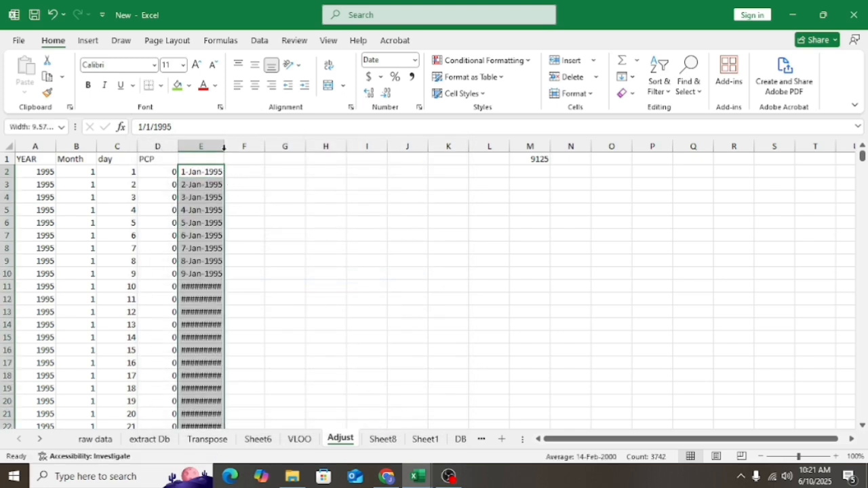
double_click(224, 150)
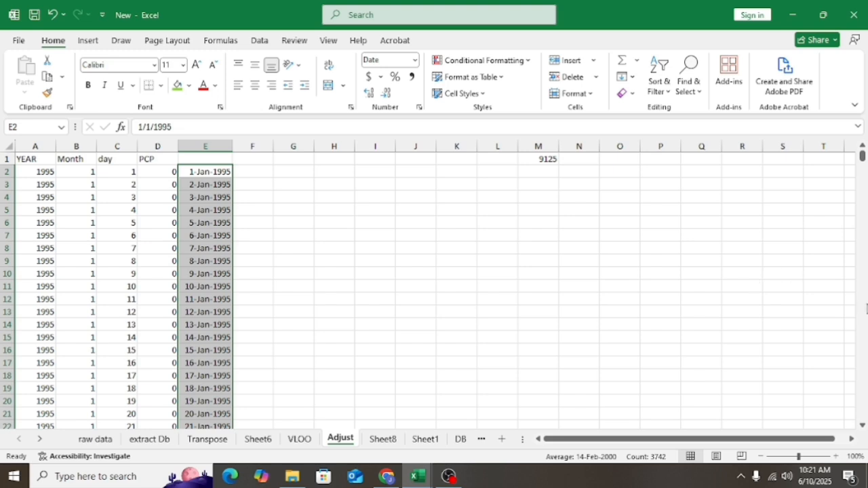
scroll(865, 322, down, 7)
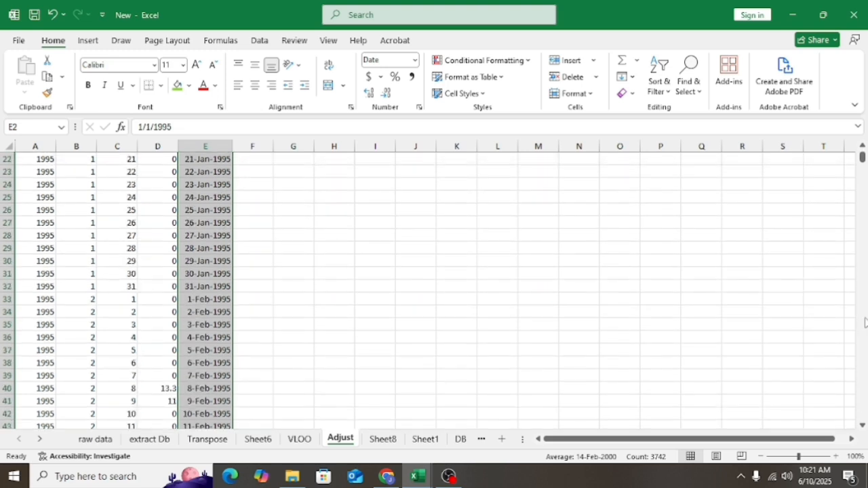
click(210, 289)
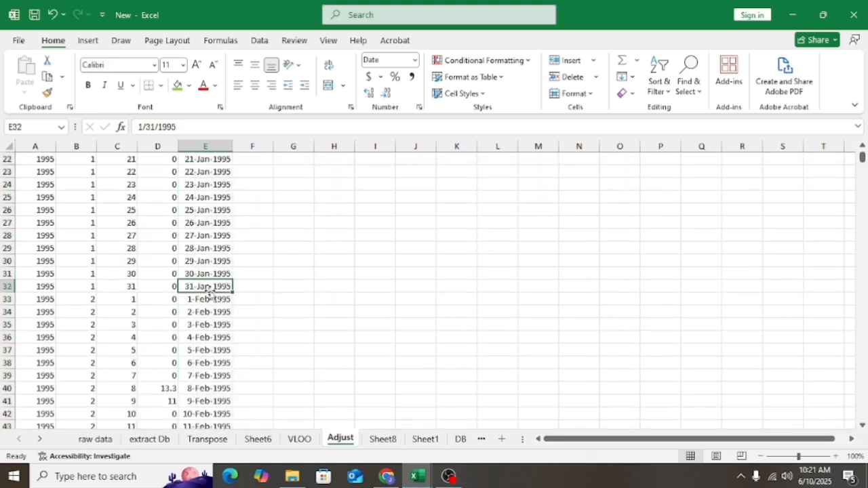
click(202, 301)
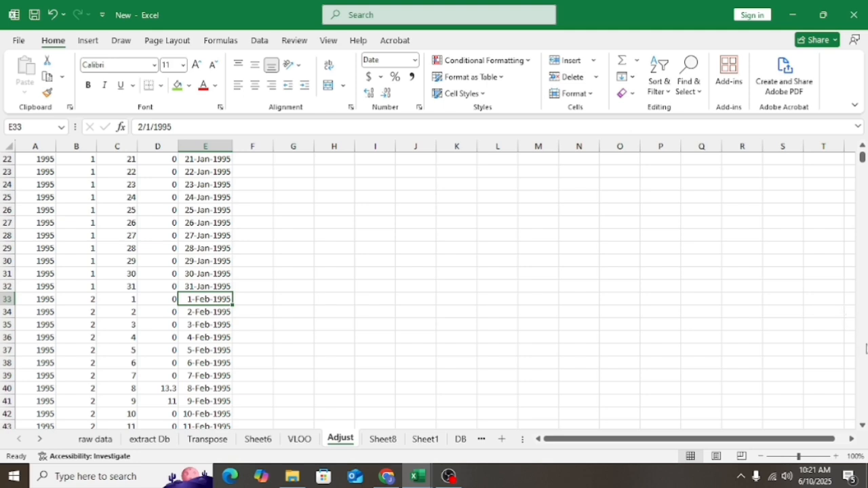
Delete the entire rows for the nonexistent 29, 30 and 31 February 1995 and refill the dates down from E60.
scroll(865, 349, down, 7)
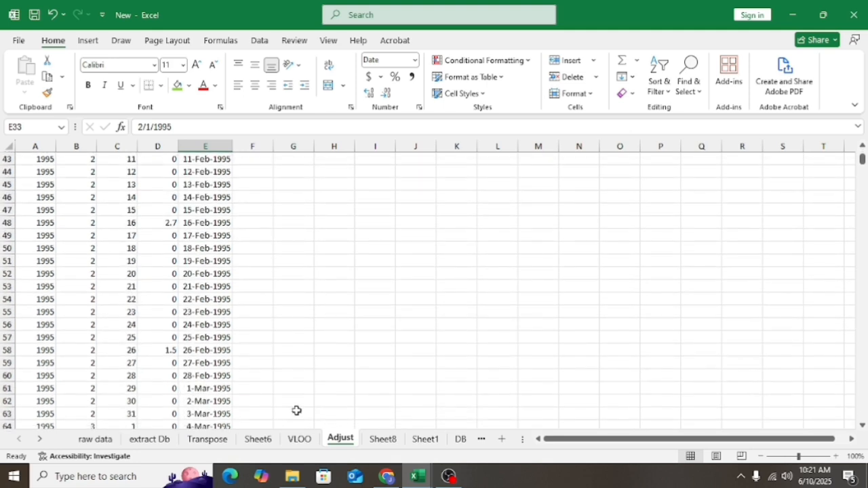
click(195, 377)
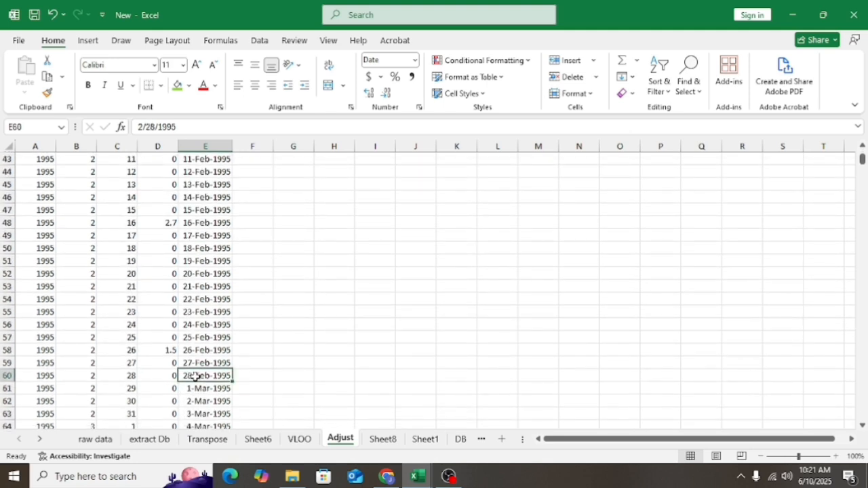
drag(124, 388, 126, 413)
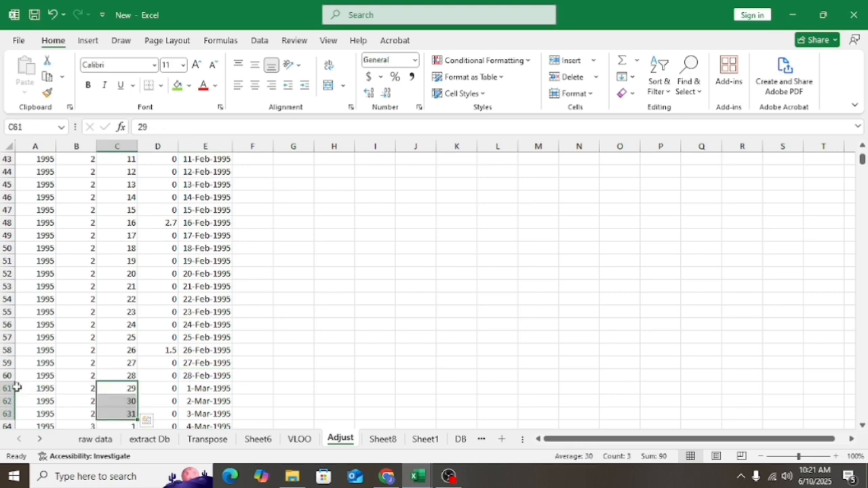
drag(7, 389, 5, 415)
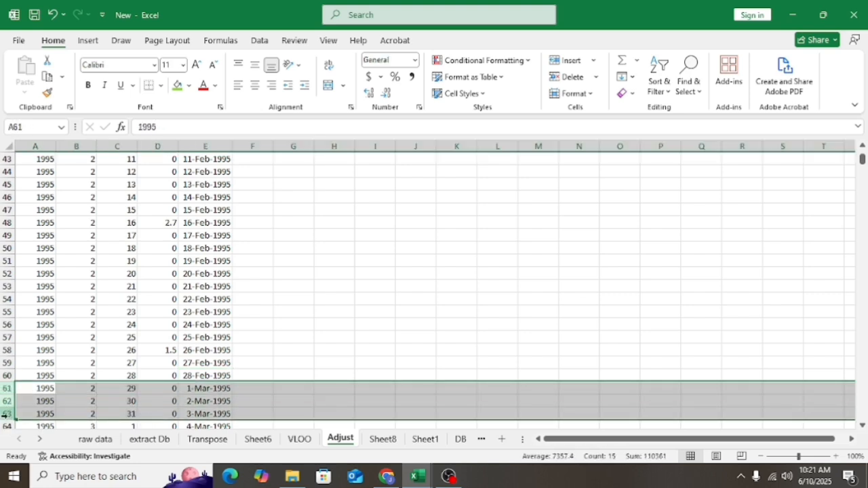
click(574, 78)
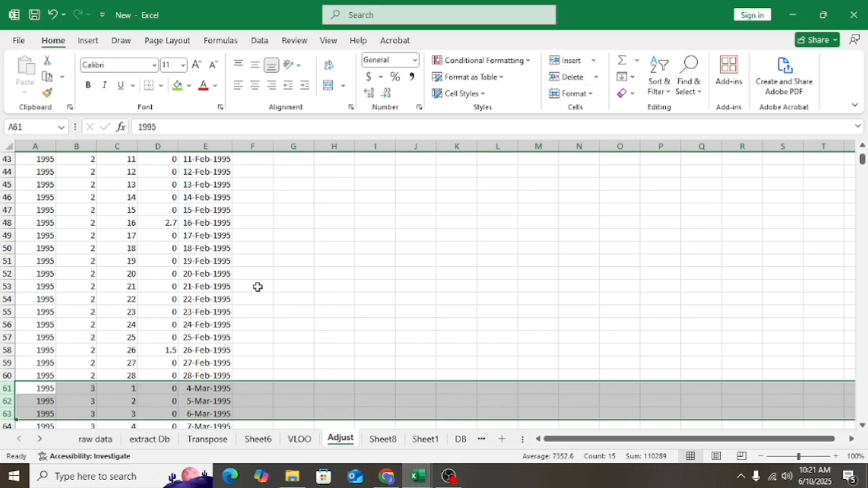
click(209, 375)
double_click(232, 381)
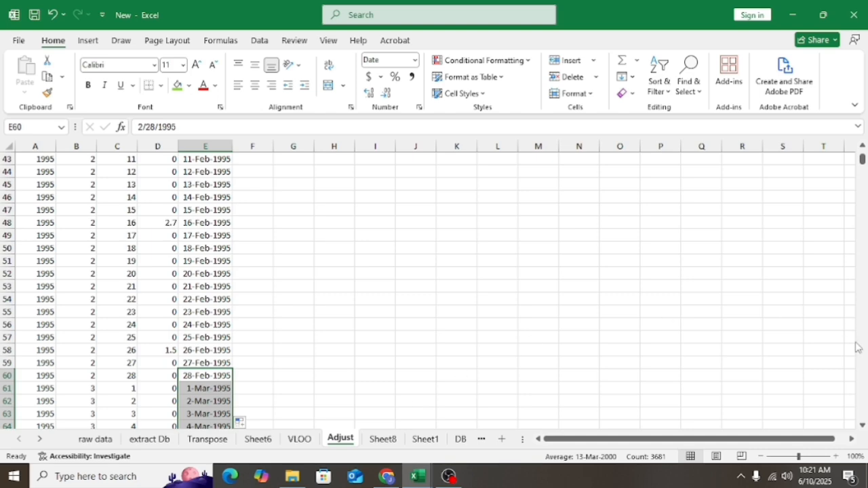
Delete the entire row for the nonexistent 31 April 1995 and refill the dates down from E120.
scroll(864, 375, down, 4)
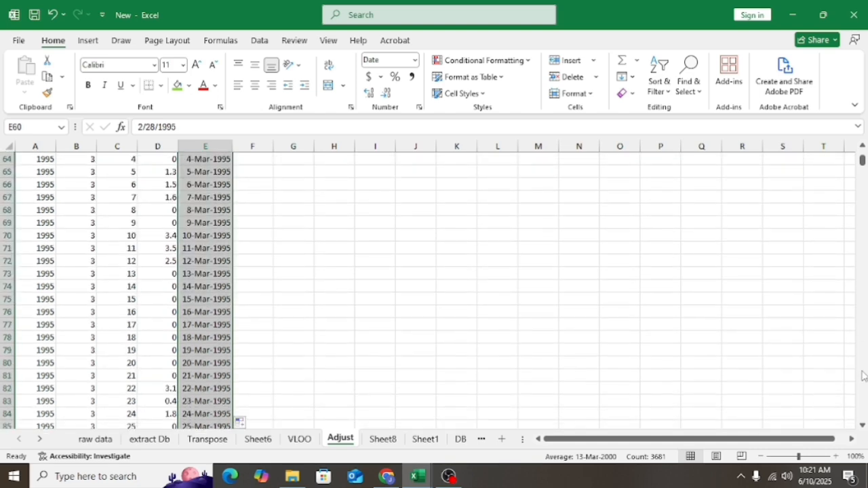
scroll(862, 375, down, 7)
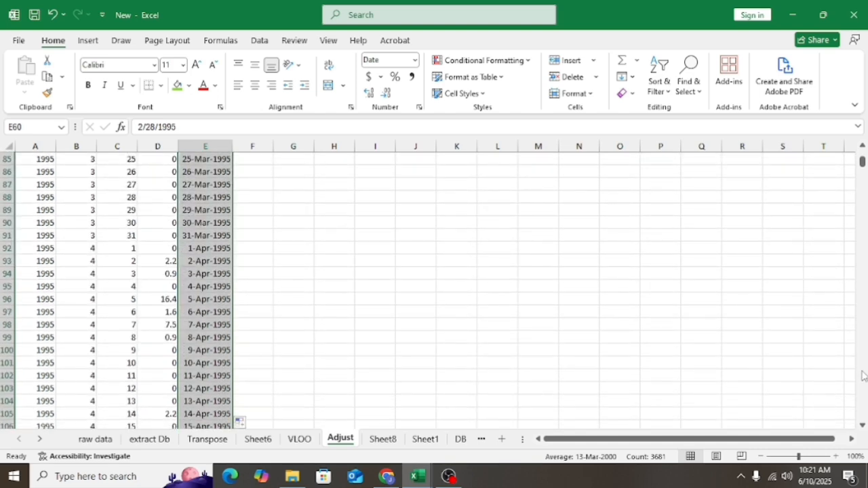
scroll(863, 375, down, 7)
scroll(863, 375, down, 7)
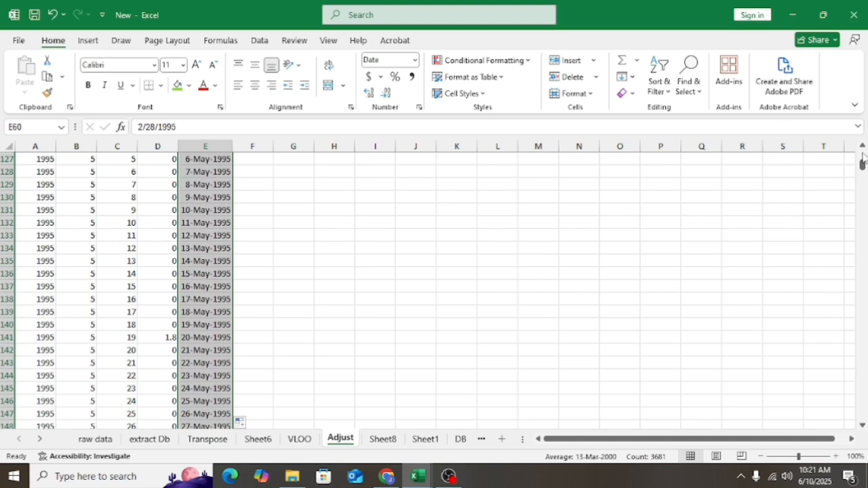
scroll(863, 158, up, 7)
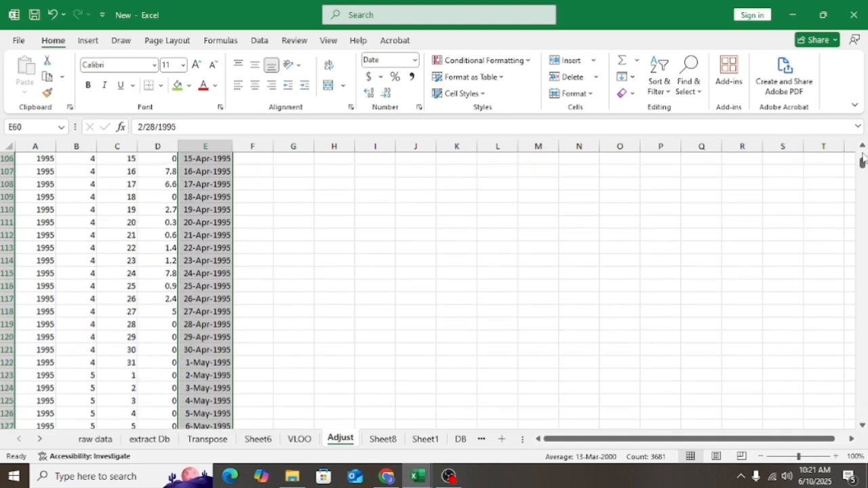
click(204, 351)
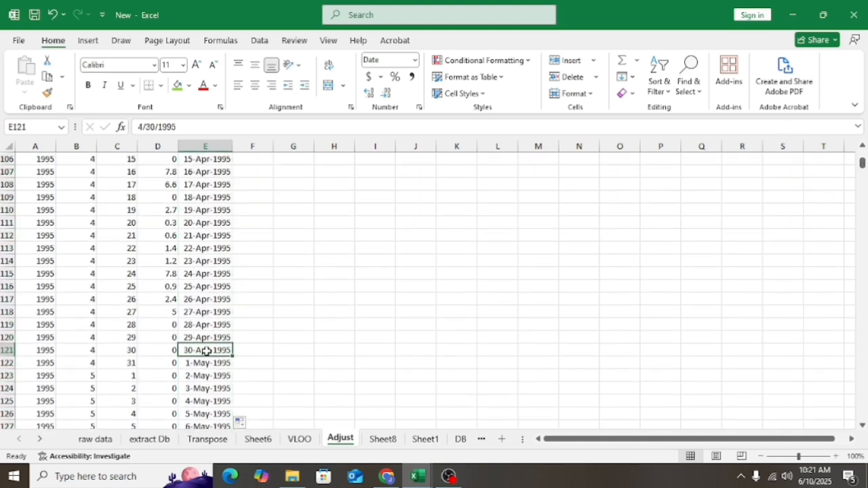
click(126, 364)
click(9, 362)
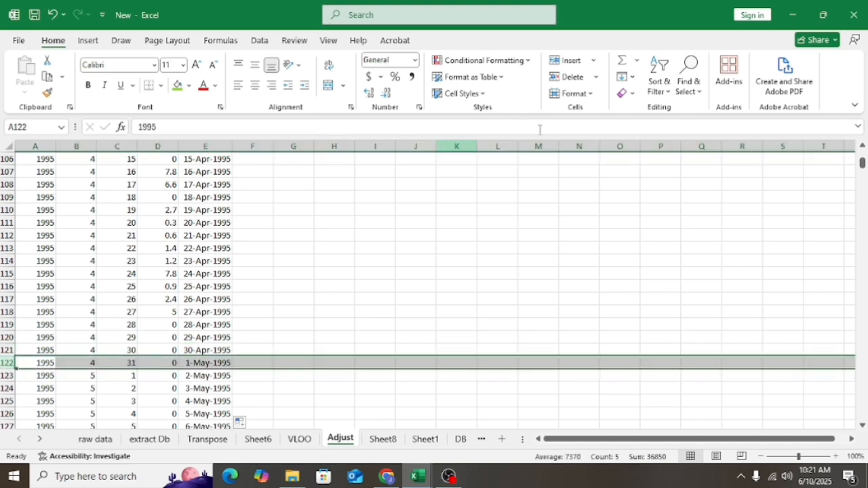
click(573, 78)
click(216, 338)
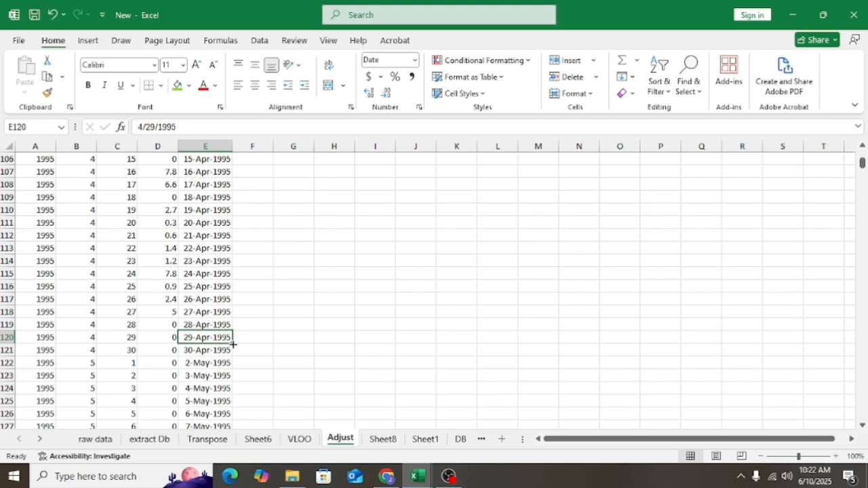
double_click(233, 345)
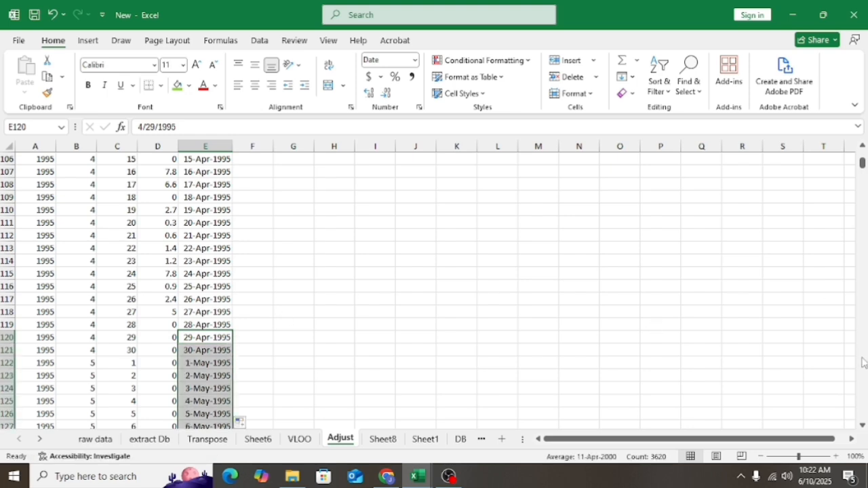
Delete the entire row for the nonexistent 31 June 1995 and refill the dates down from E181.
click(862, 359)
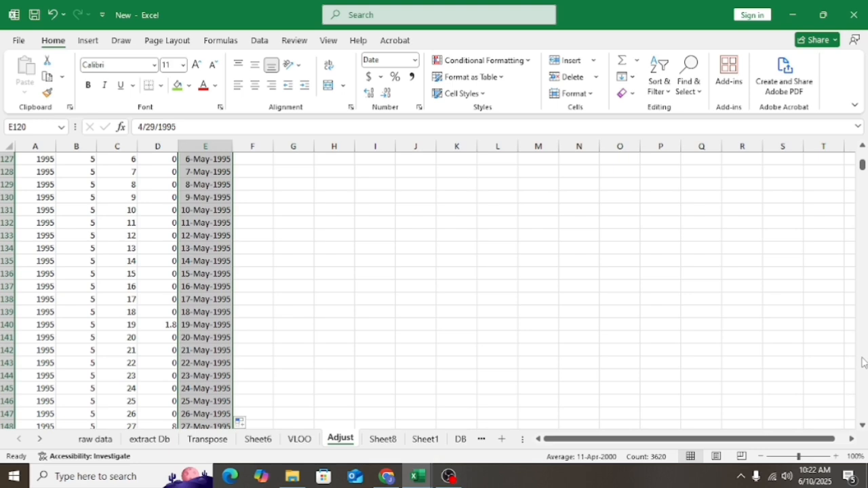
click(863, 363)
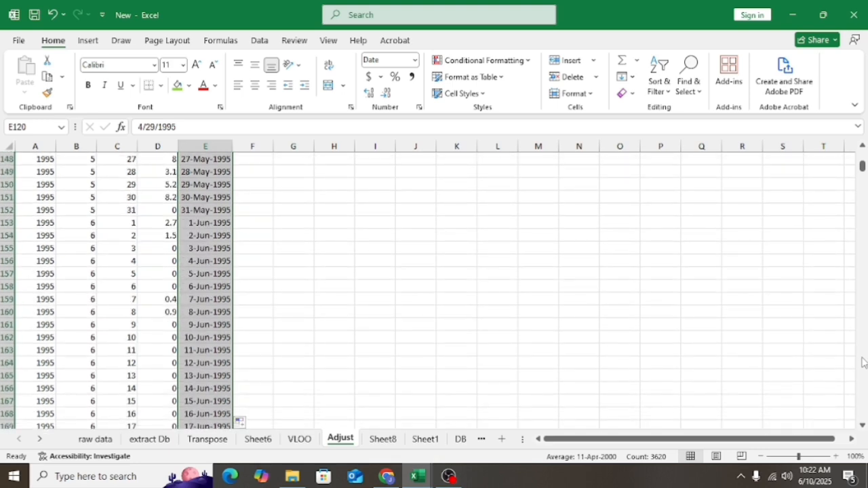
click(863, 362)
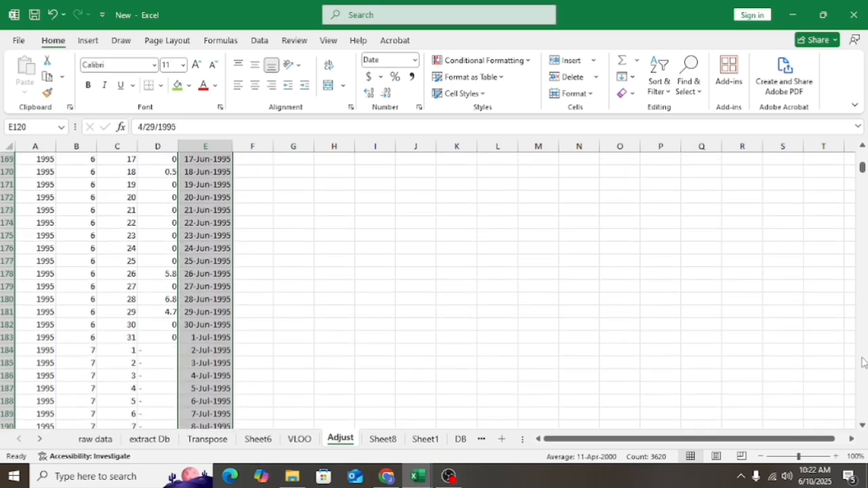
click(119, 335)
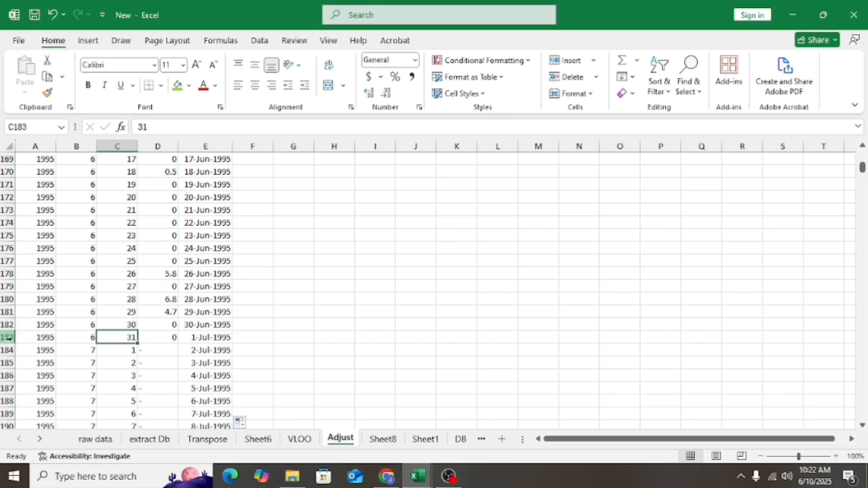
click(8, 337)
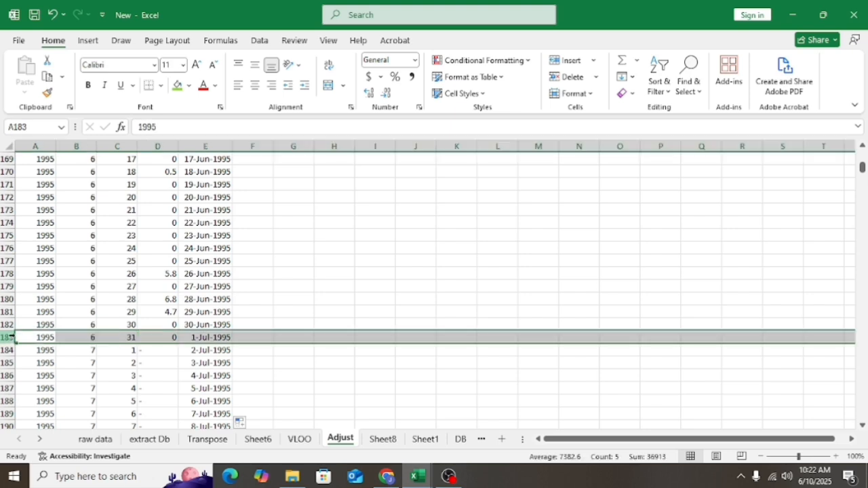
click(568, 77)
click(213, 312)
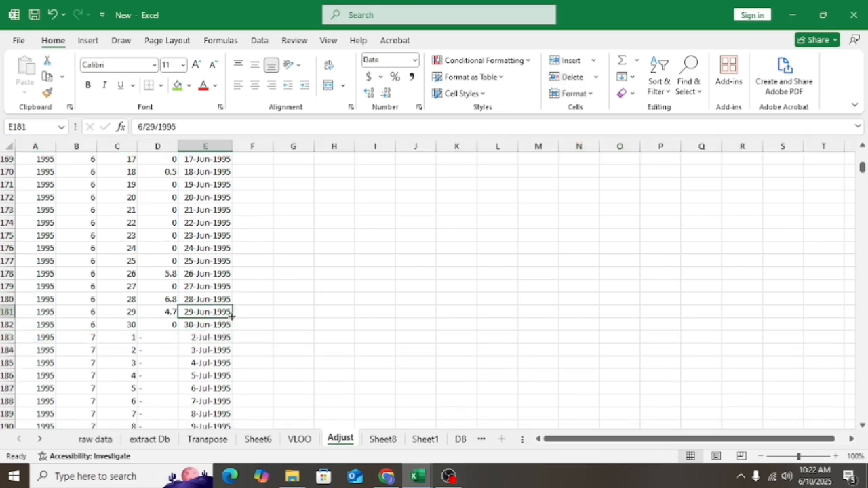
double_click(232, 317)
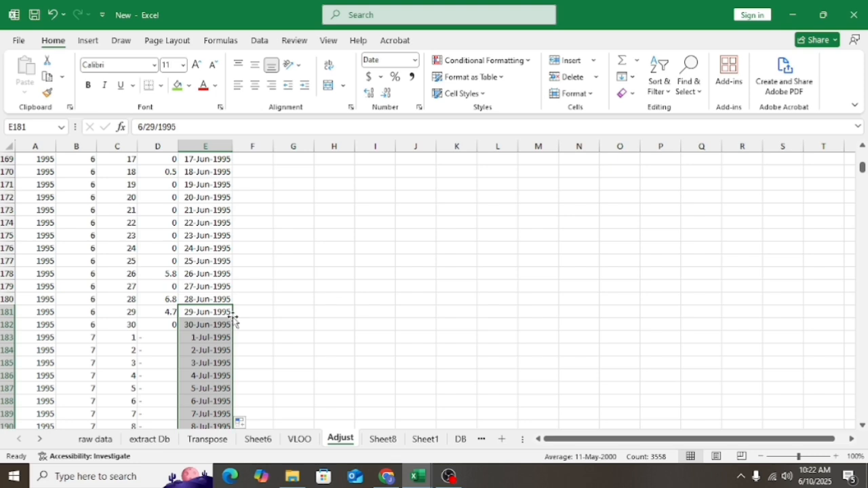
click(197, 337)
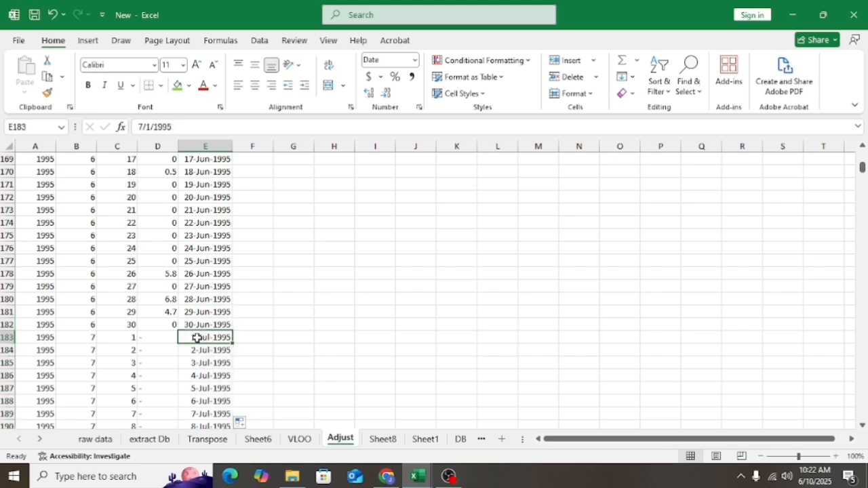
Delete the entire row for the nonexistent 31 September 1995 and refill the dates down from E274.
click(862, 333)
click(861, 333)
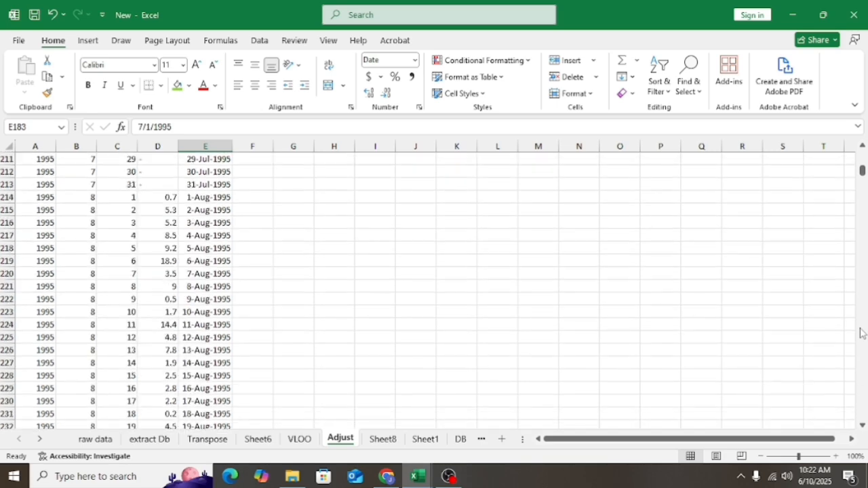
click(862, 333)
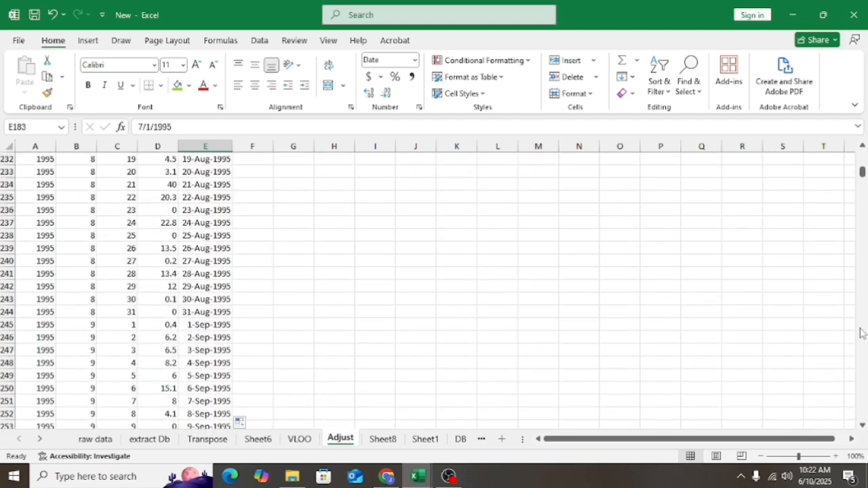
click(862, 333)
click(861, 333)
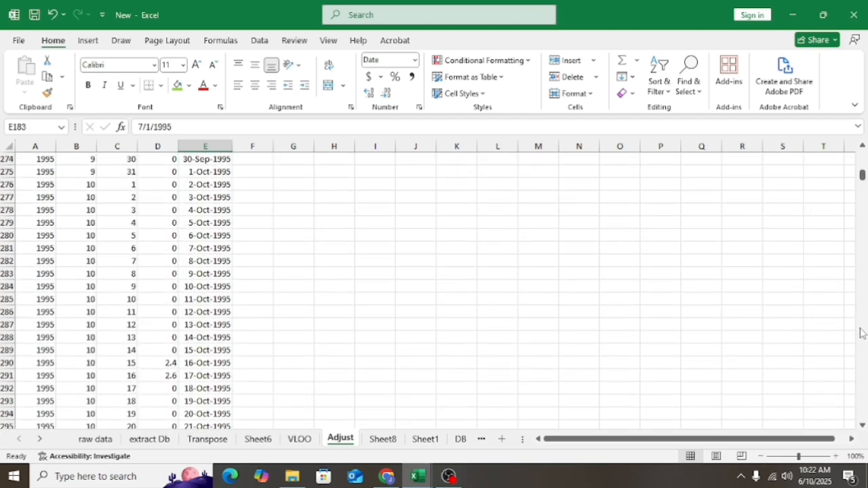
click(192, 170)
click(5, 171)
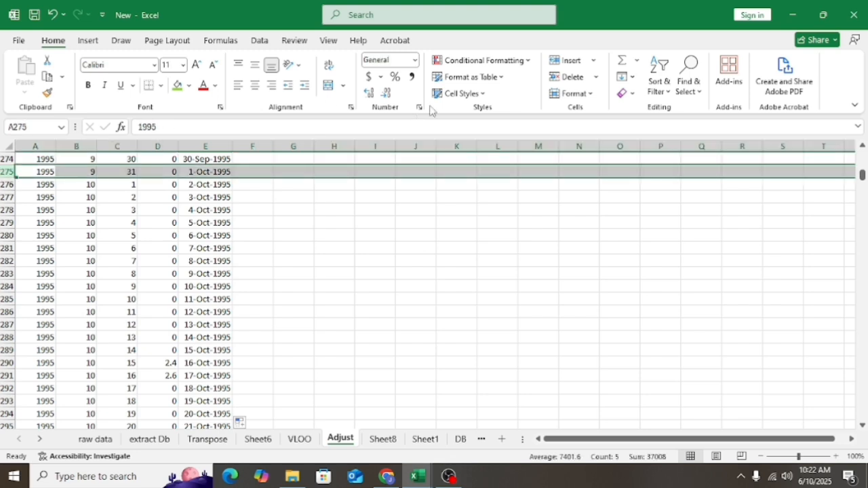
click(573, 77)
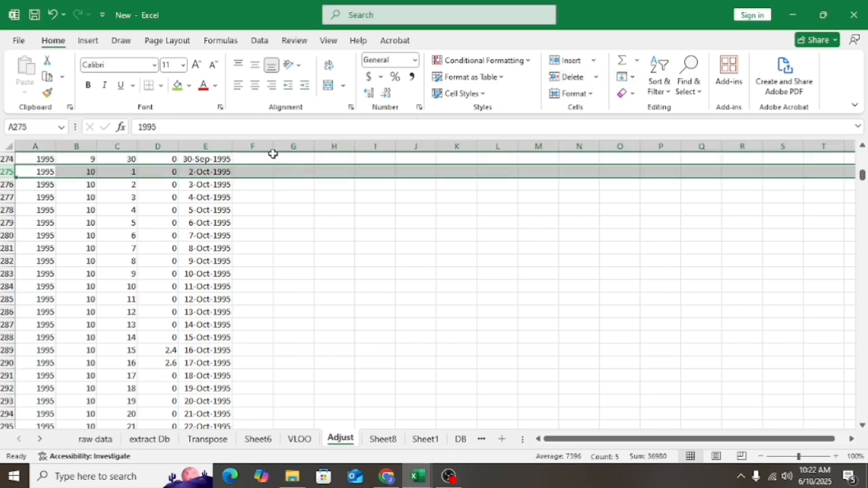
click(222, 160)
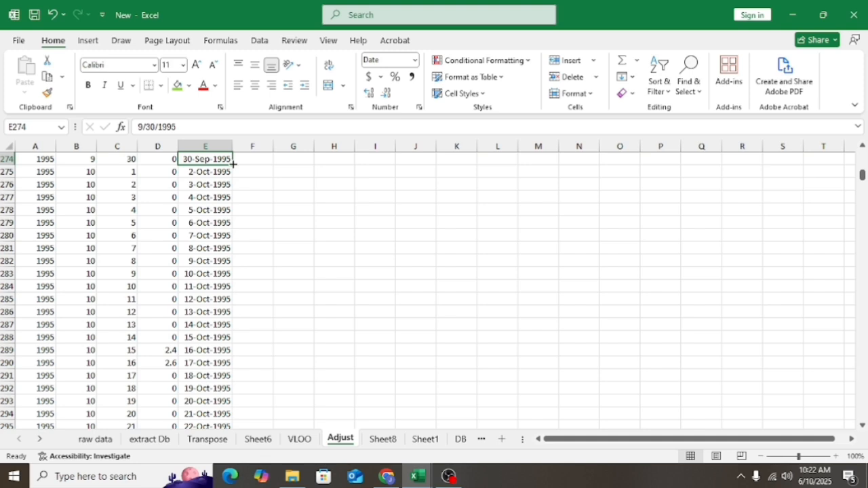
double_click(233, 164)
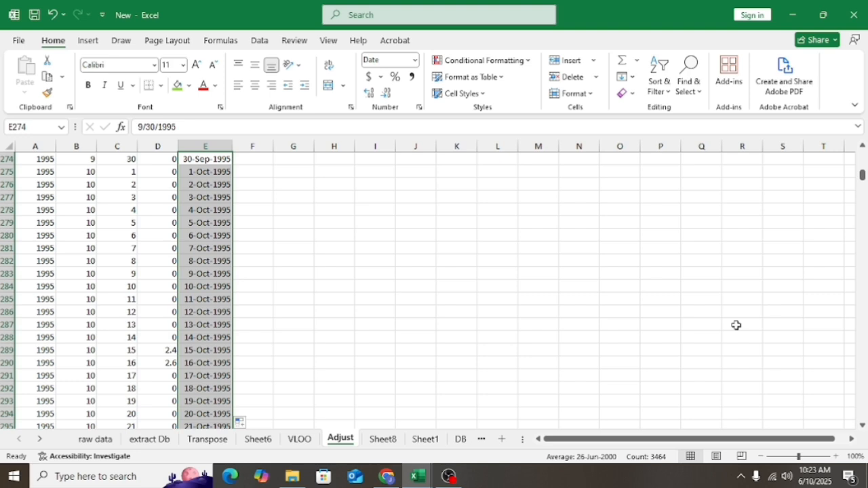
click(297, 287)
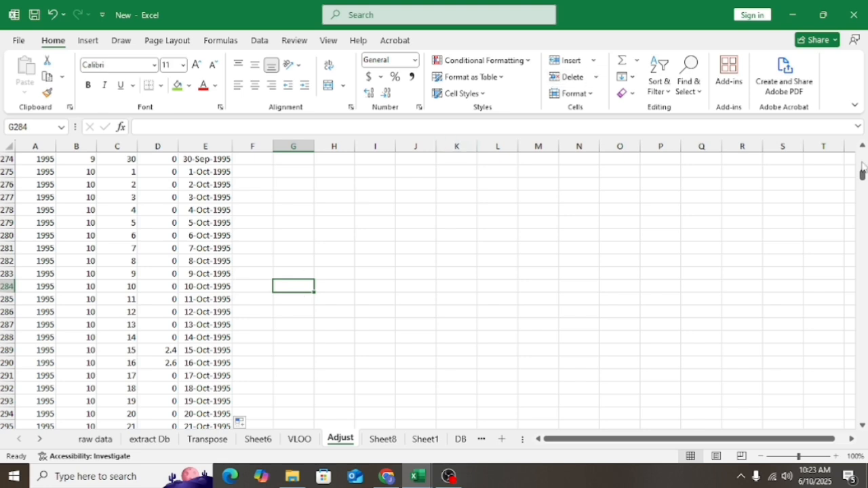
Insert a PivotTable from the range A1:D3737 of the Adjust sheet, placed on the existing worksheet at G284.
drag(862, 175, 861, 135)
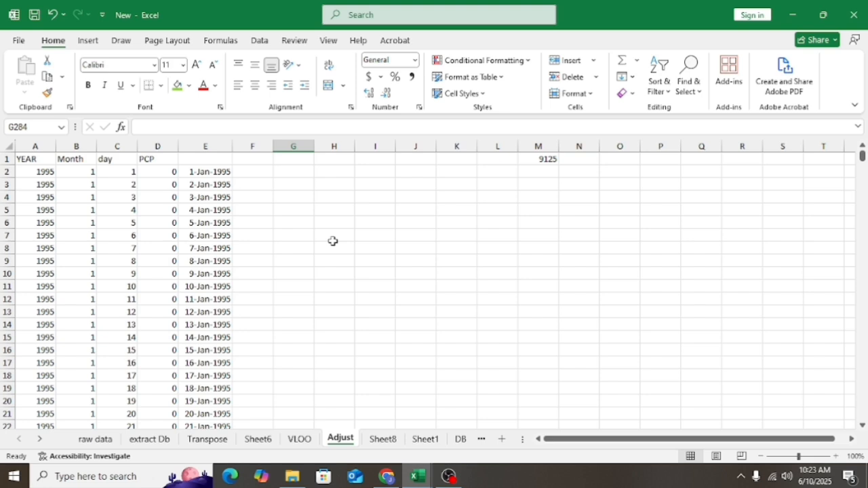
click(19, 41)
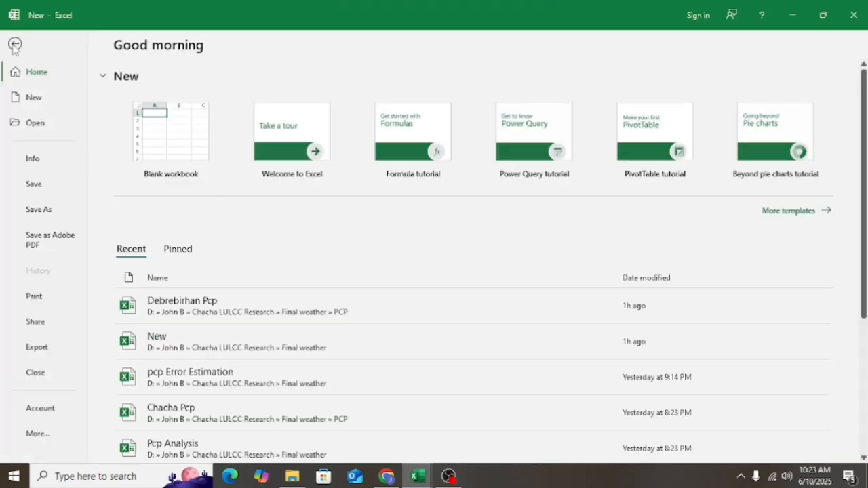
click(14, 44)
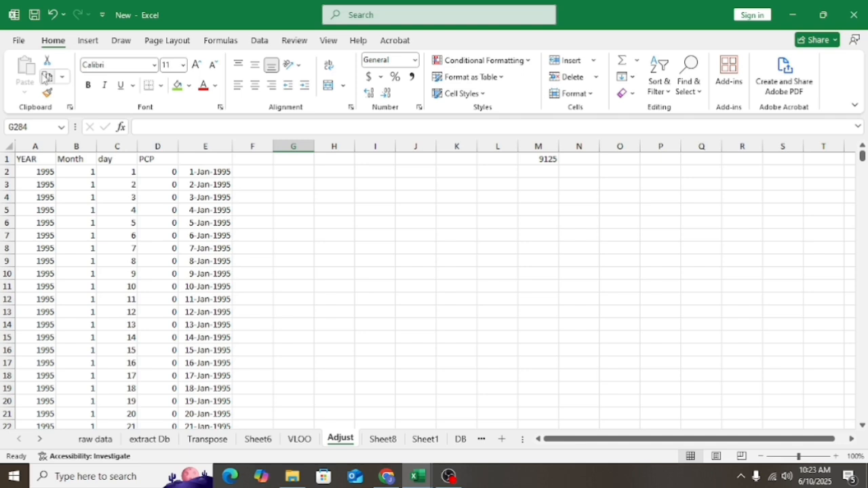
click(86, 45)
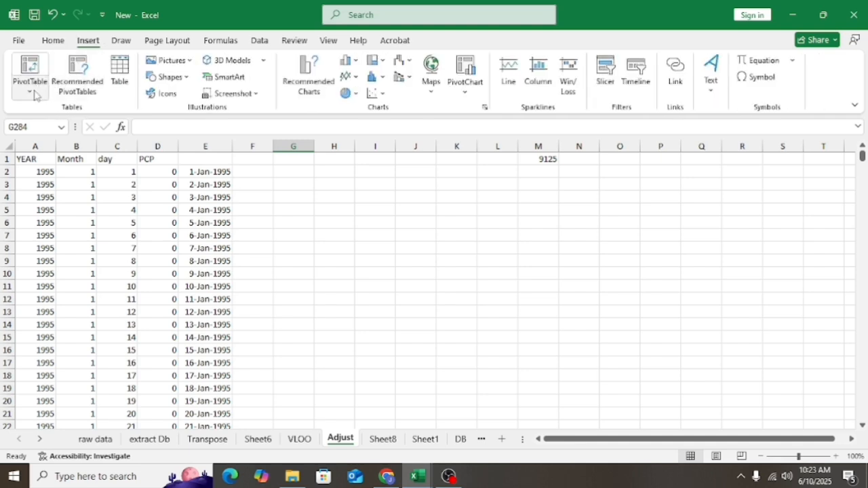
click(36, 88)
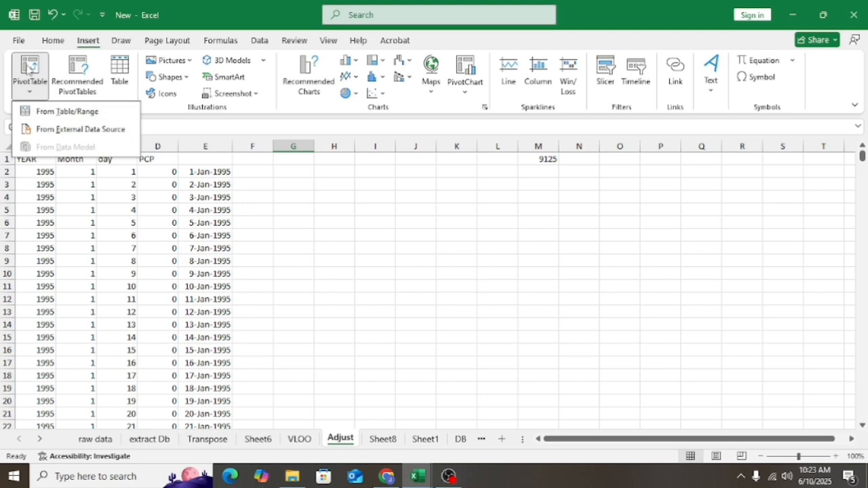
click(59, 111)
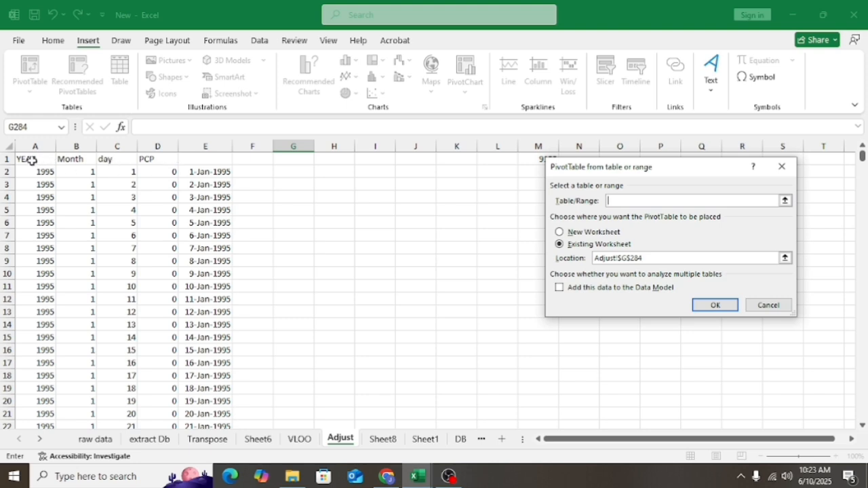
drag(31, 160, 143, 161)
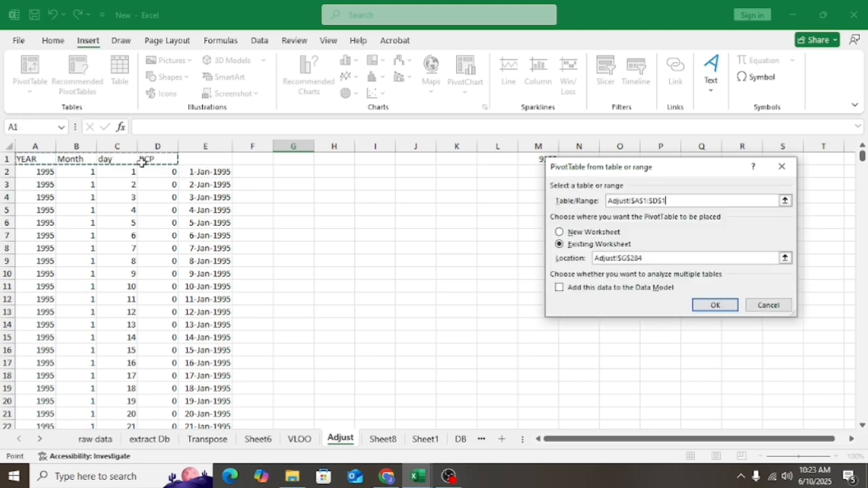
key(ctrl+shift+Down)
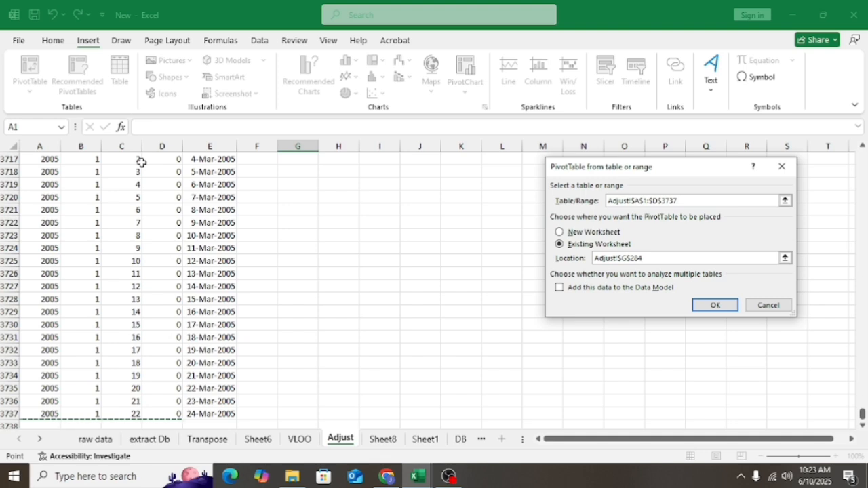
click(717, 306)
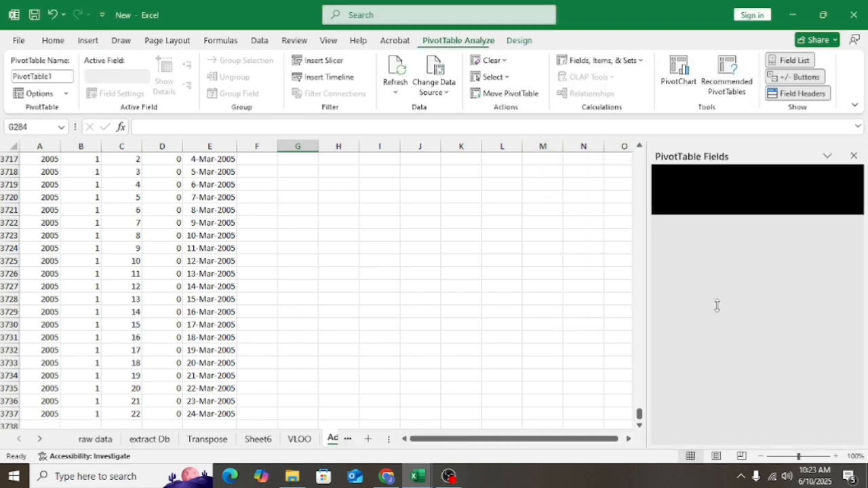
Set up the PivotTable with YEAR as the row field and PCP as the value field.
drag(678, 228, 679, 363)
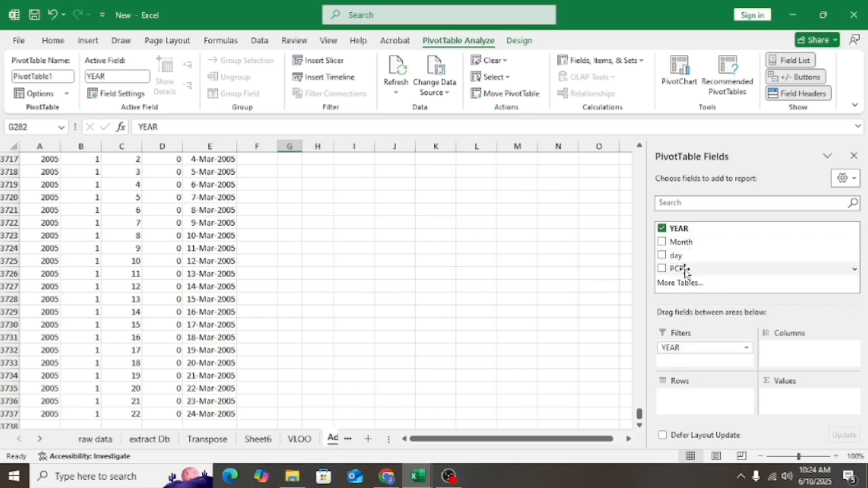
drag(685, 272, 791, 399)
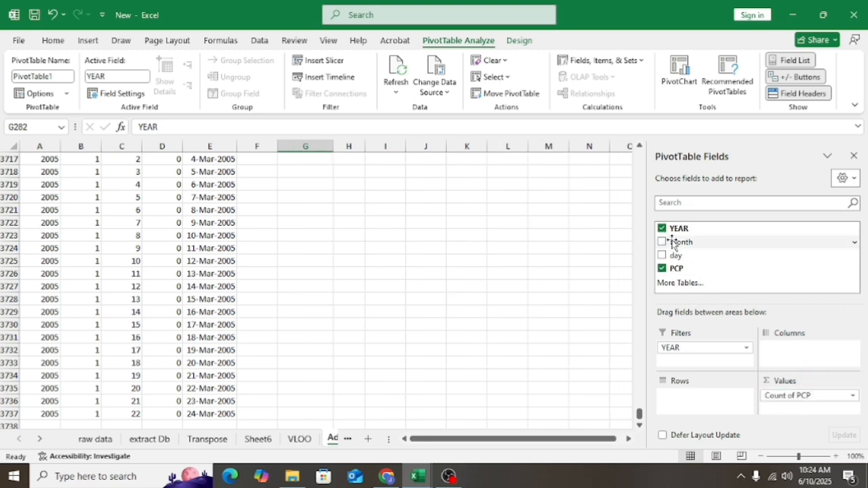
drag(675, 227, 683, 403)
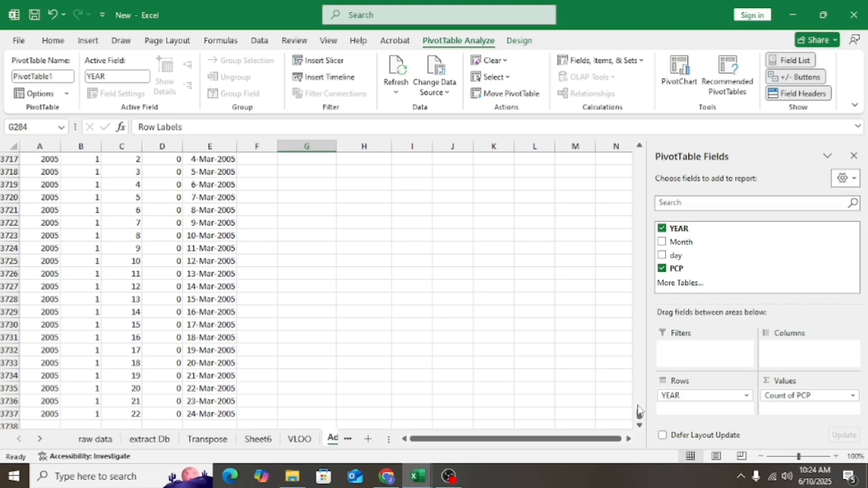
Examine the PivotTable's count of PCP records for each year.
drag(640, 414, 632, 113)
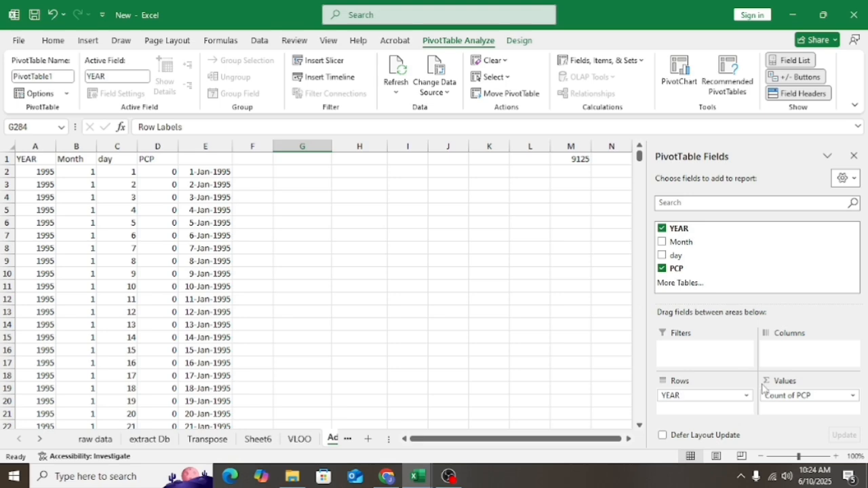
drag(551, 440, 553, 440)
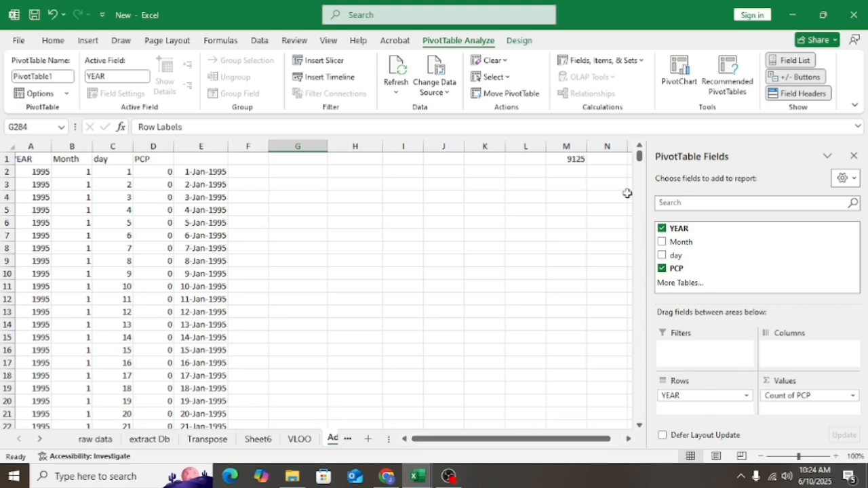
drag(639, 157, 640, 177)
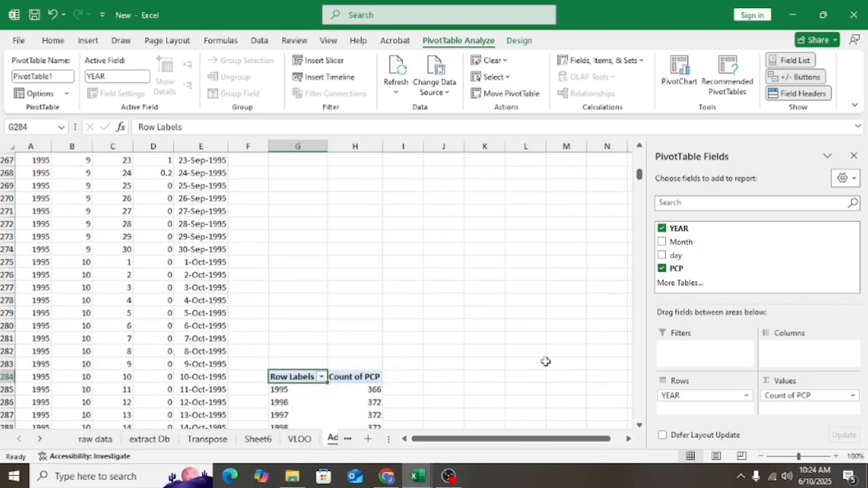
click(545, 362)
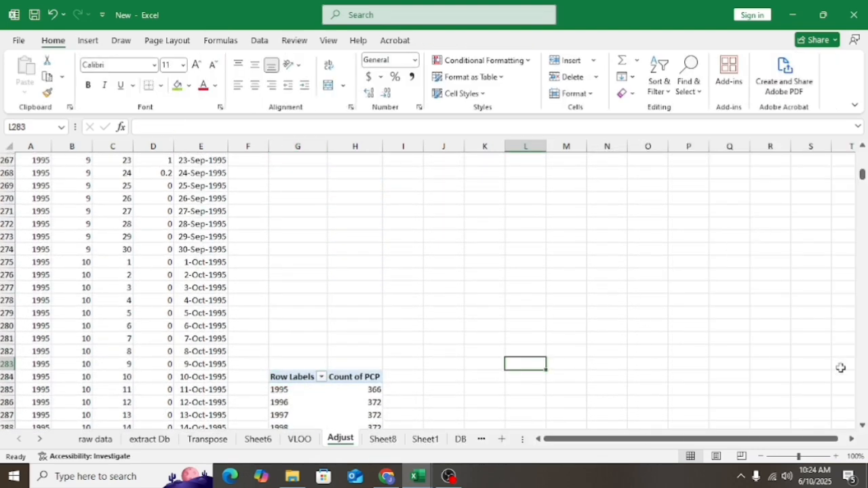
click(862, 425)
click(862, 425)
click(862, 426)
click(862, 425)
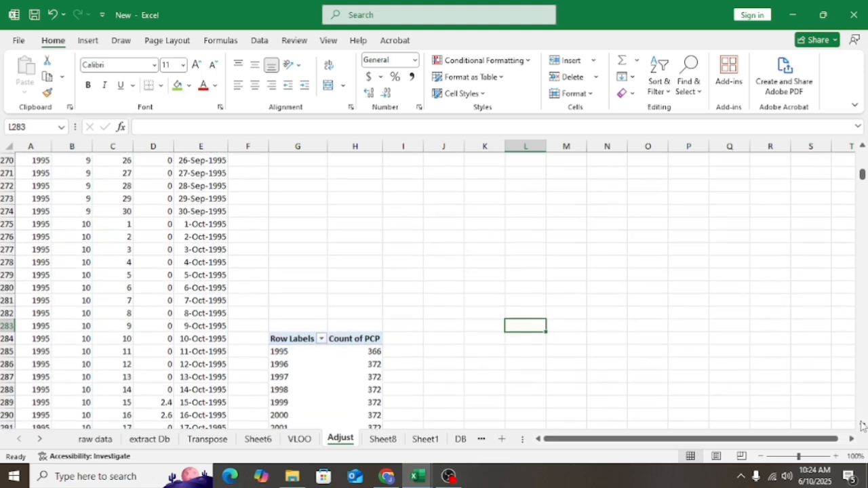
click(862, 425)
click(862, 425)
click(862, 426)
click(862, 425)
click(862, 425)
click(862, 426)
click(862, 425)
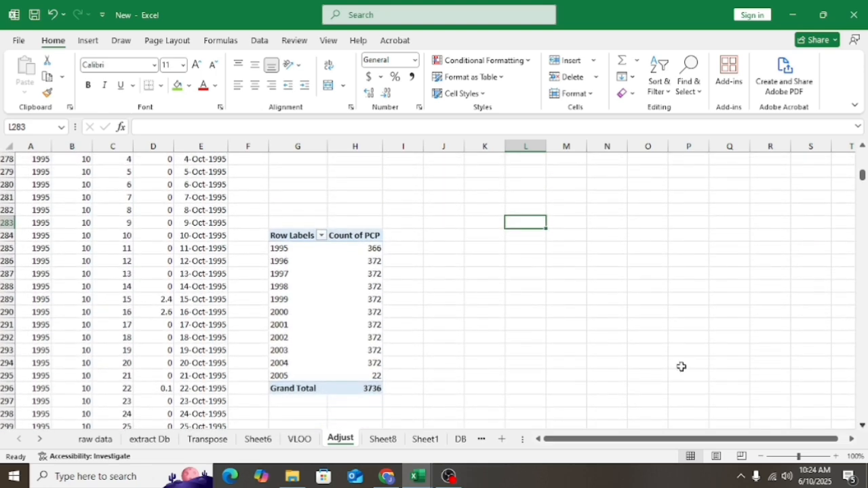
Change the PivotTable's PCP value field from a count to a sum.
click(364, 237)
double_click(365, 239)
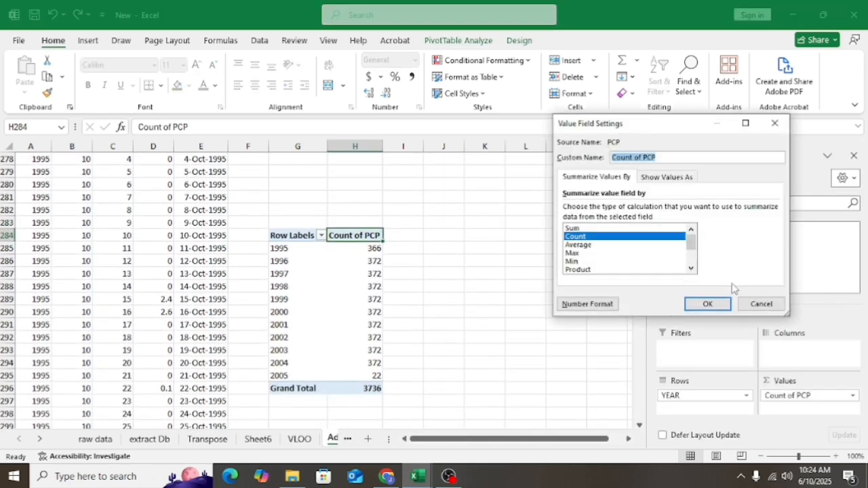
click(574, 228)
click(708, 304)
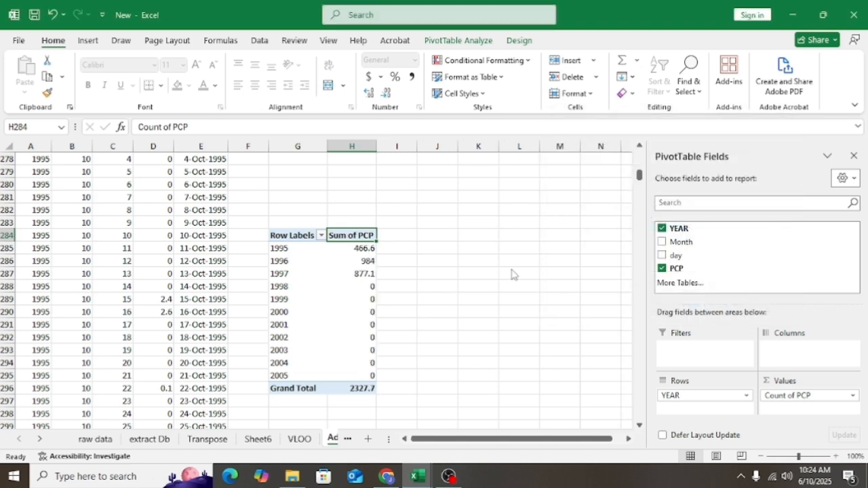
click(362, 386)
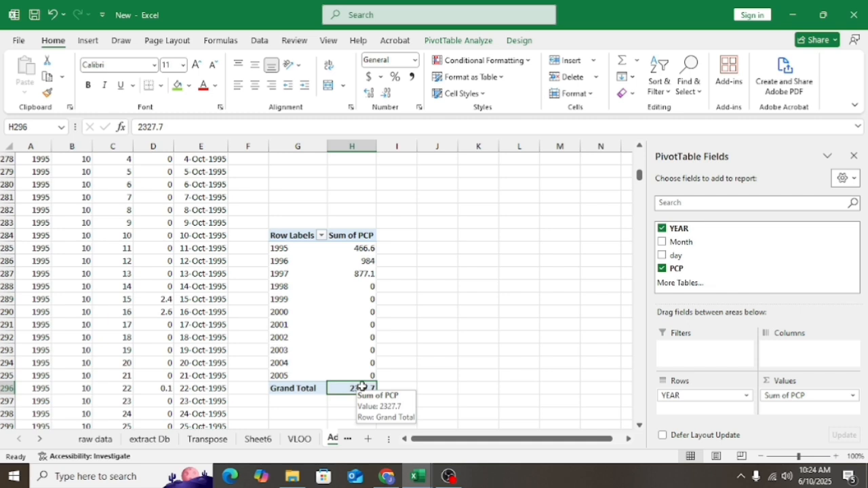
click(401, 386)
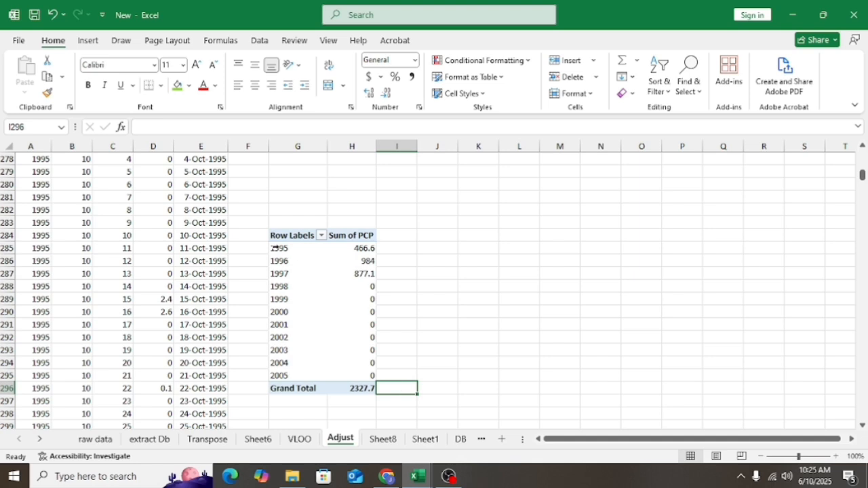
click(367, 391)
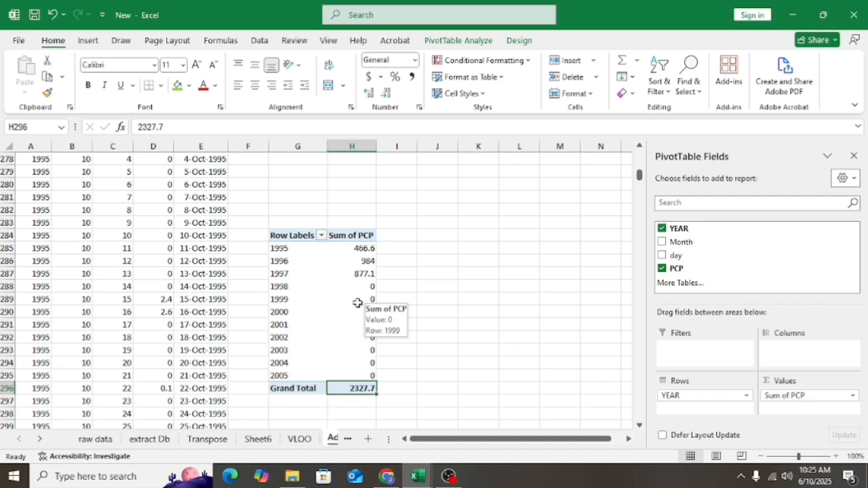
click(400, 400)
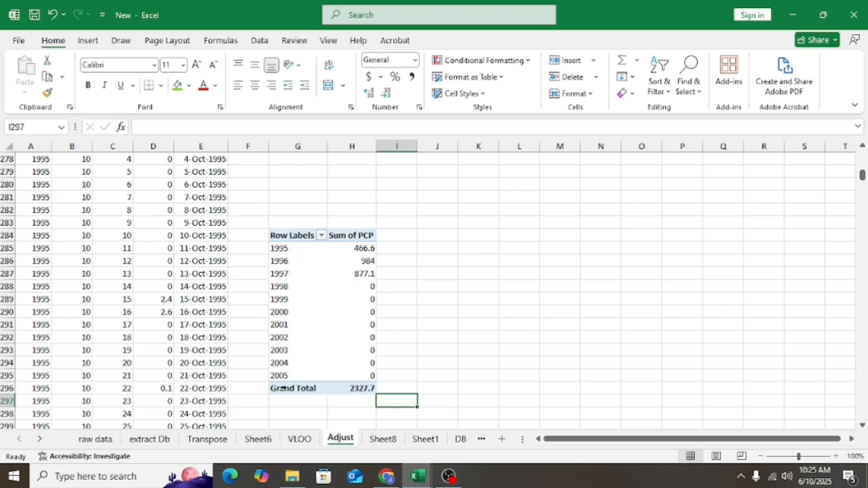
Calculate the average yearly PCP in I296 by dividing the PivotTable's grand total by 11.
click(402, 389)
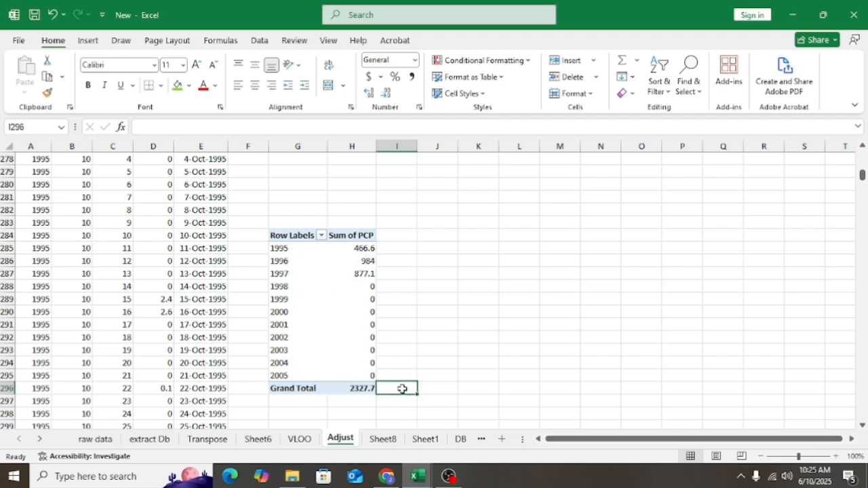
text(=)
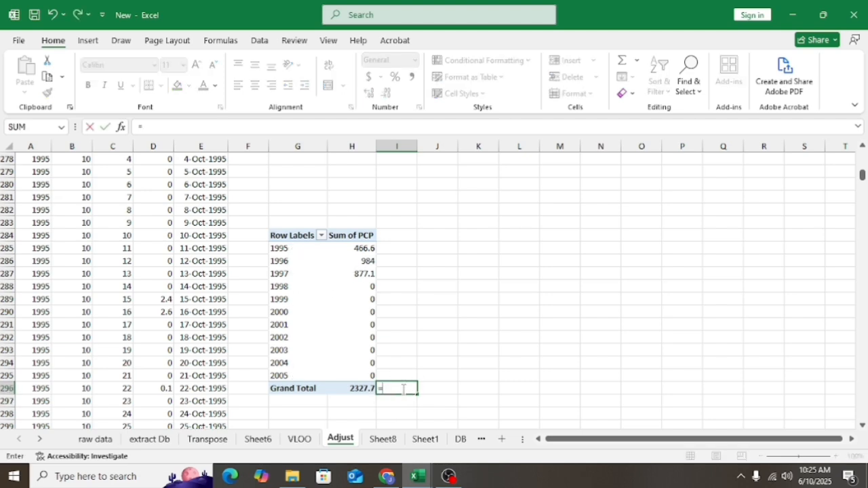
click(362, 389)
text(/)
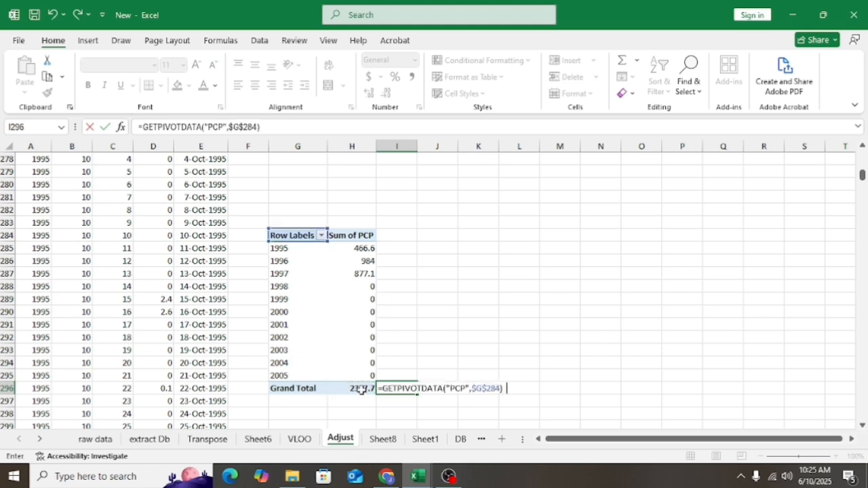
text(11)
key(Return)
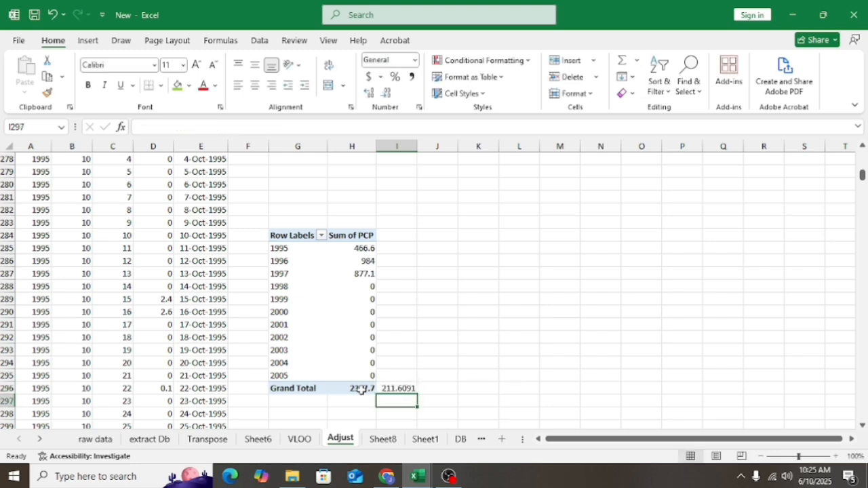
click(404, 386)
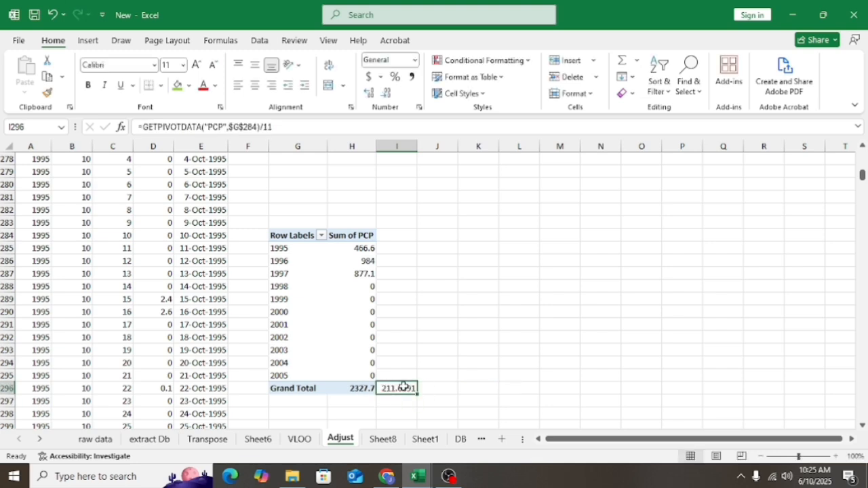
click(442, 365)
drag(862, 175, 862, 146)
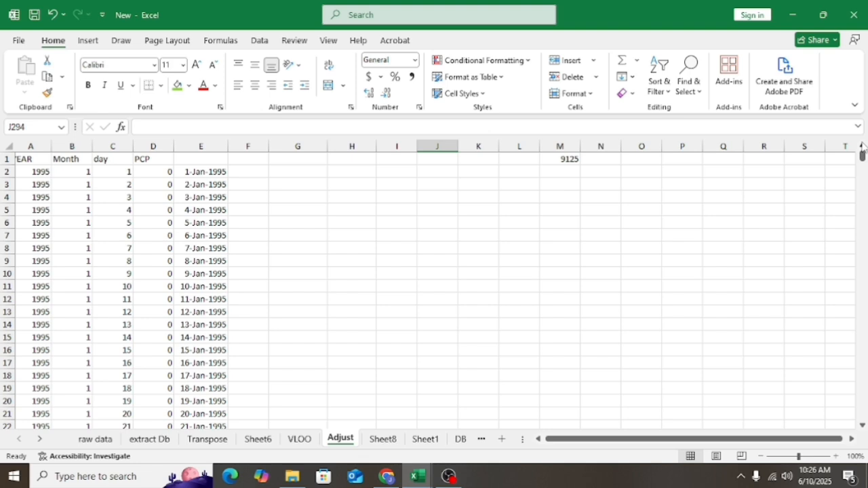
click(395, 238)
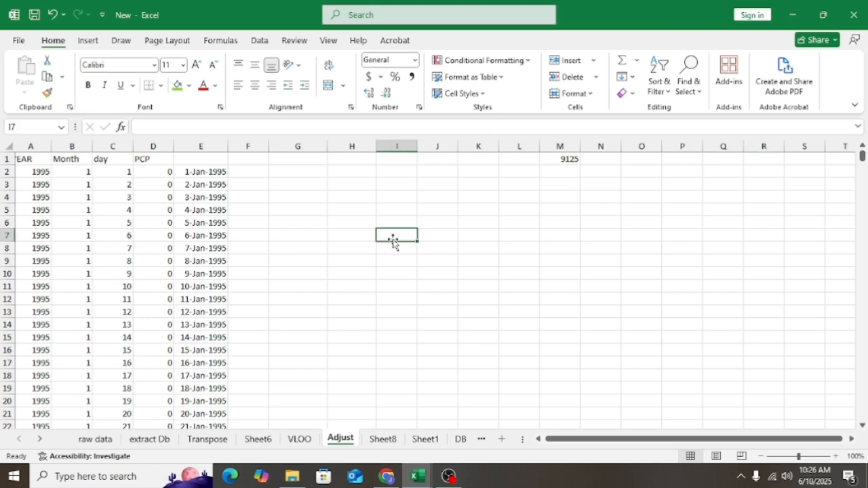